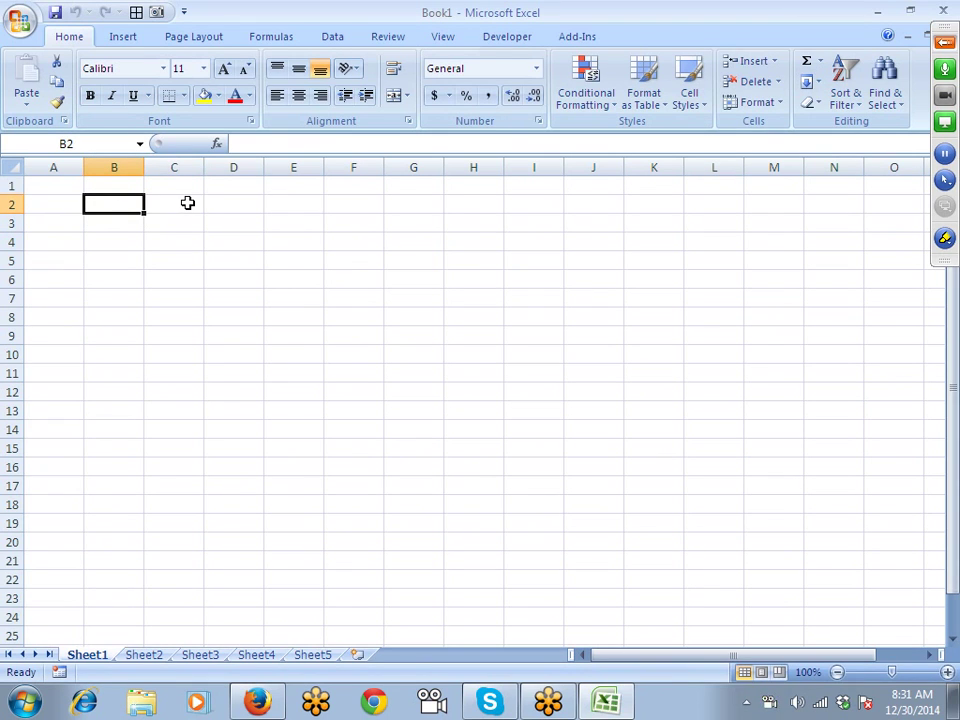
Enter the formula =TODAY() in cell A2 to return the current date
key("Left")
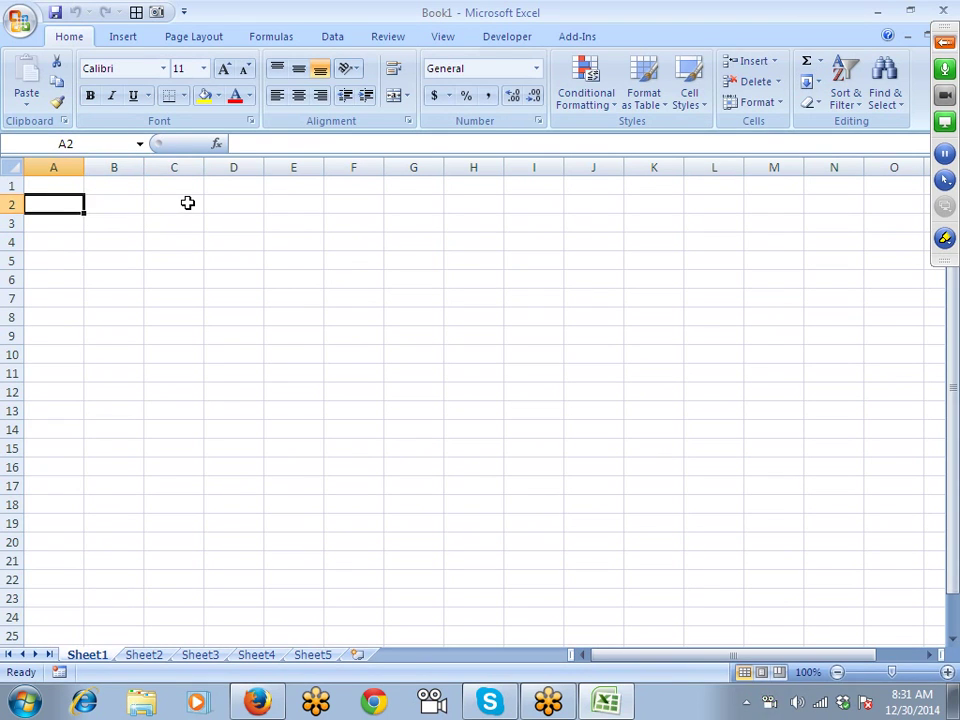
type("=to")
key("Tab")
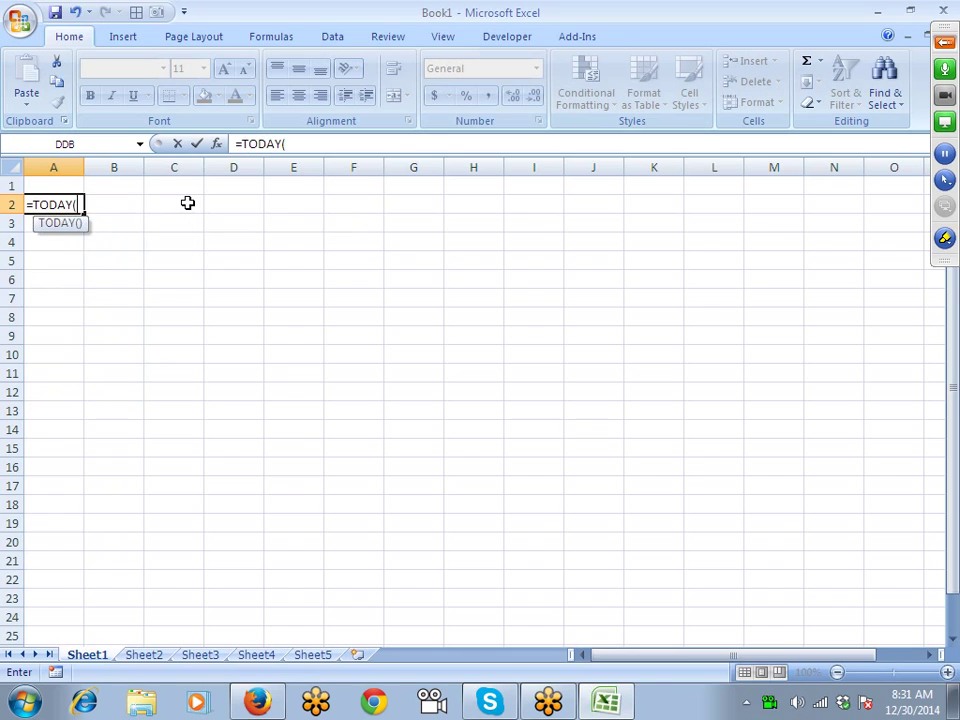
type(")")
key("Return")
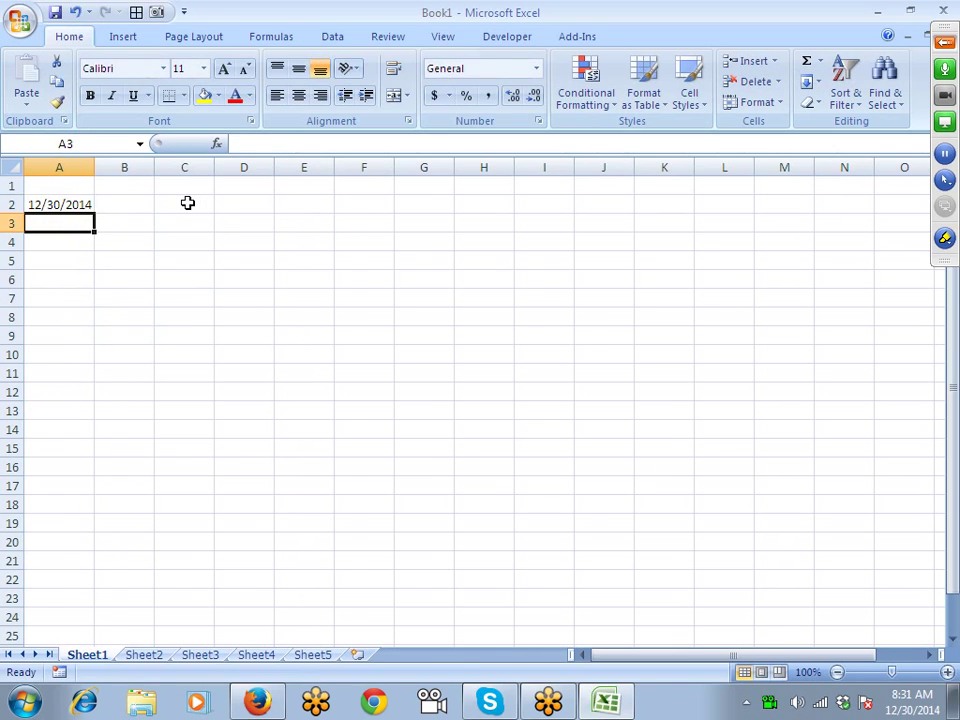
Enter the formula =NOW() in cell B2 to return the current date and time
key("Up")
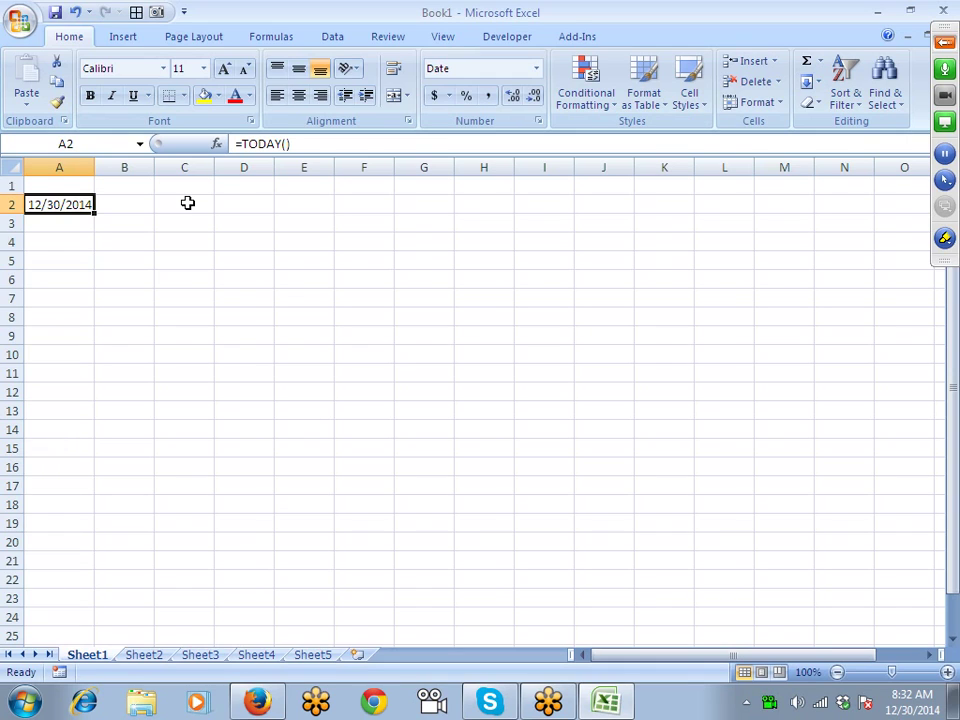
key("Right")
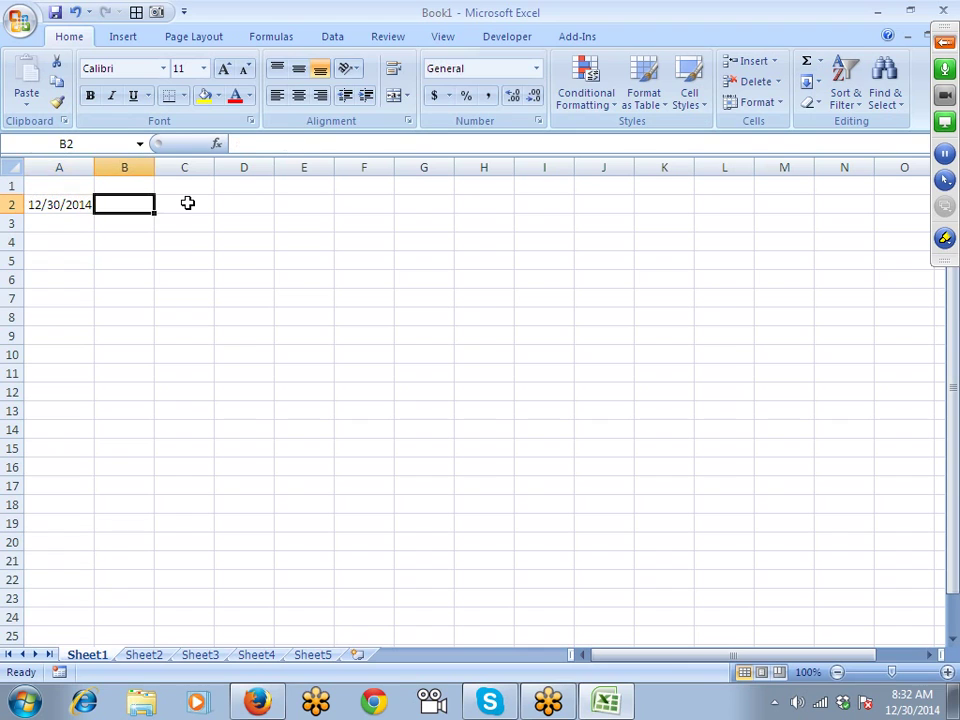
type("=now")
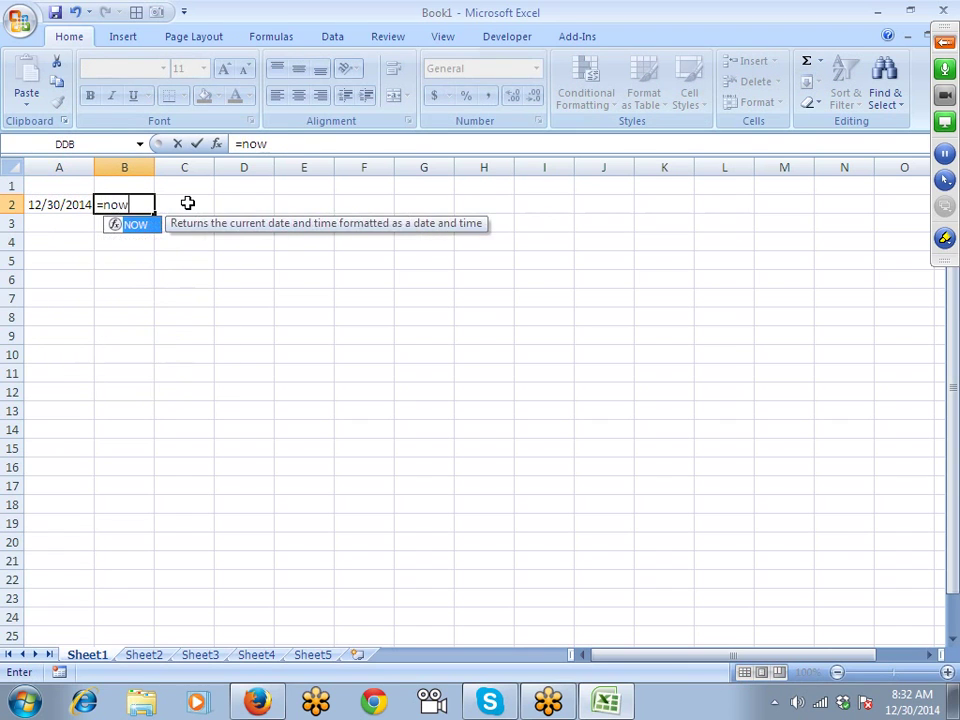
key("Tab")
type(")")
key("Return")
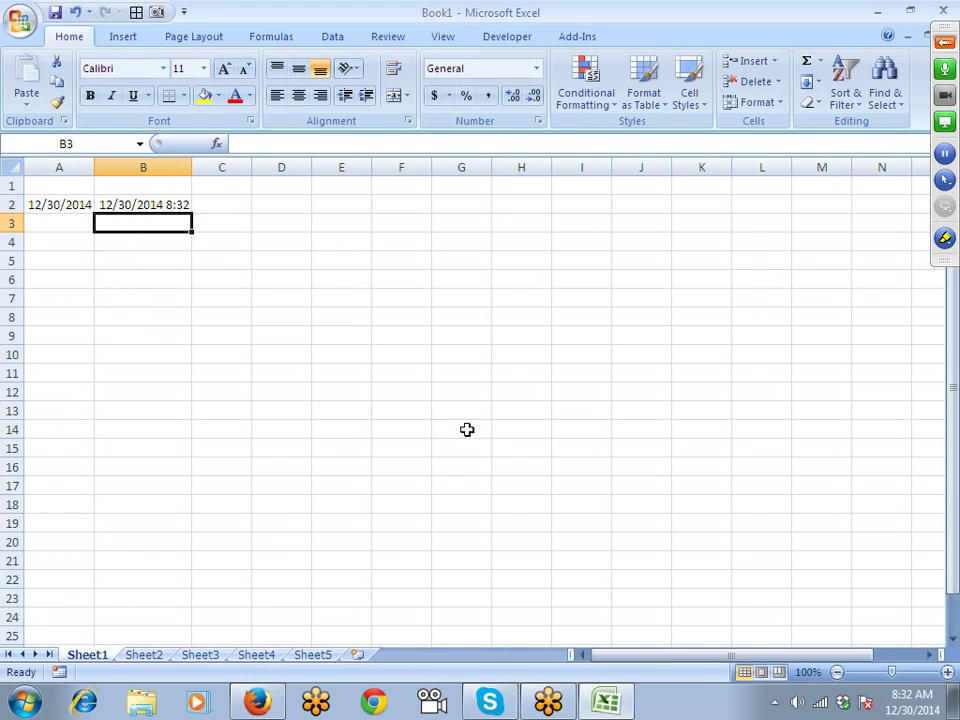
double_click(130, 294)
left_click(170, 277)
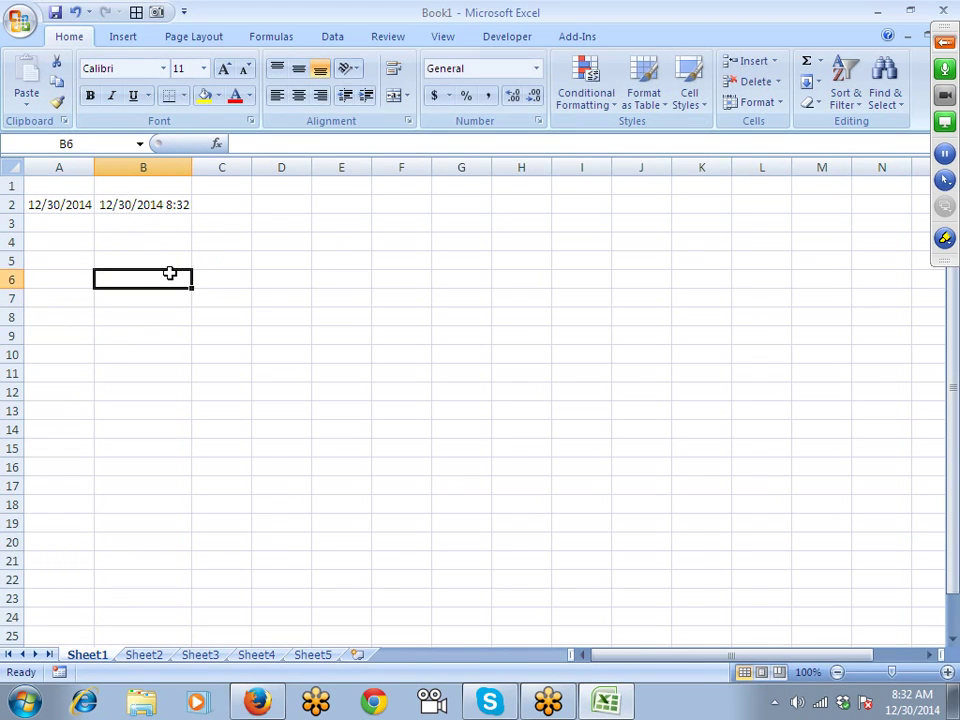
double_click(170, 277)
left_click(163, 256)
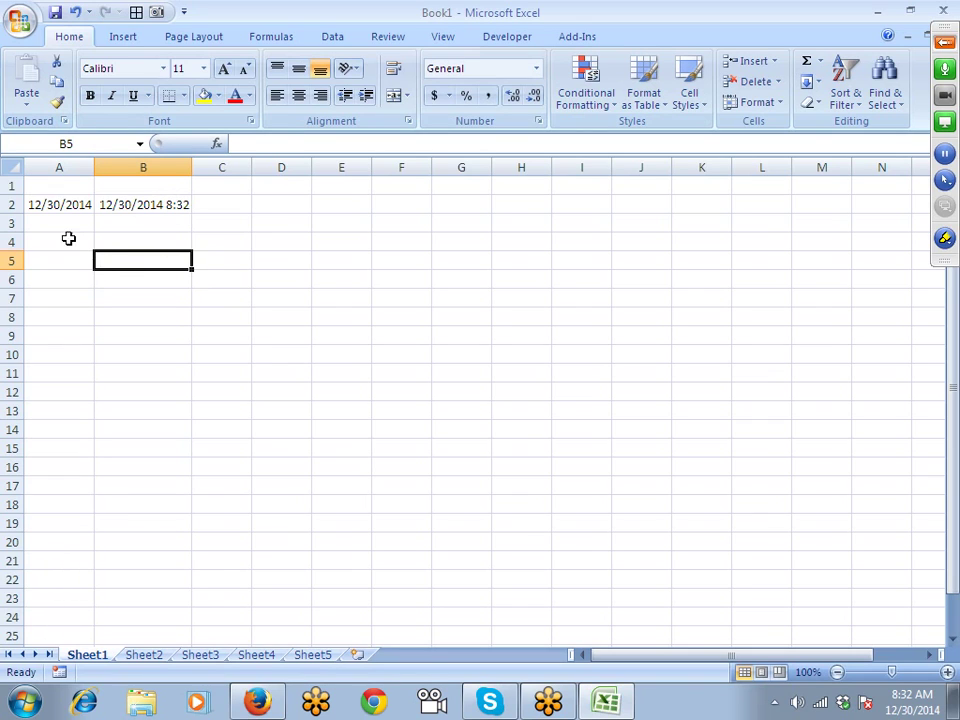
left_click(84, 210)
left_click(126, 209)
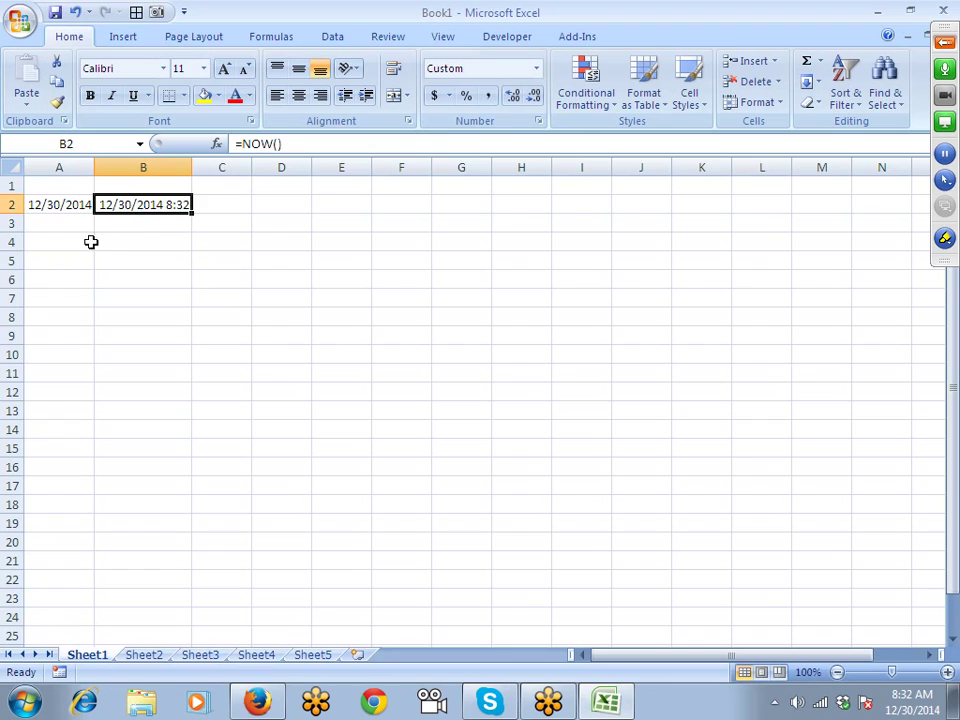
Copy the TODAY formula from cell A2 into cell A5
left_click(60, 279)
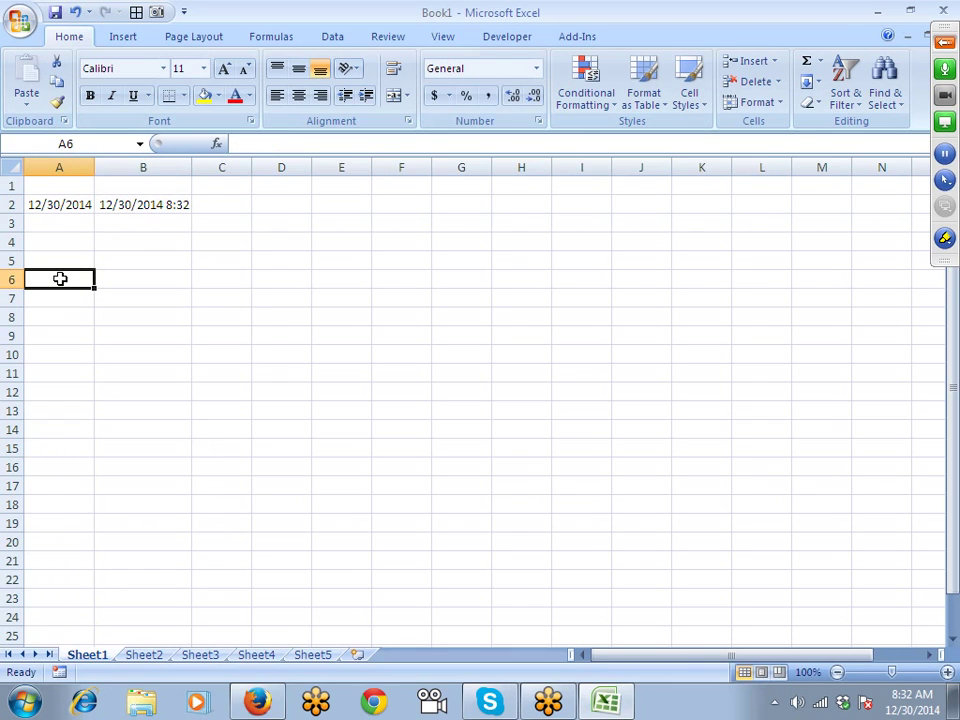
key("Up")
key("Up")
key("Up")
key("Up")
key("ctrl+c")
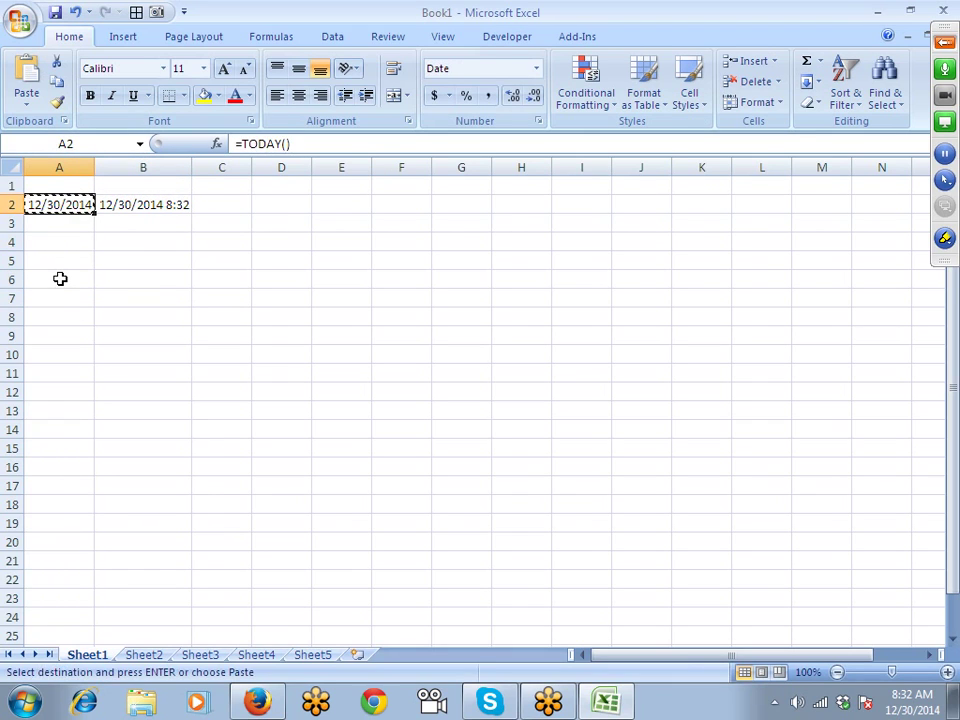
key("Down")
key("Down")
key("Down")
key("ctrl+v")
key("Escape")
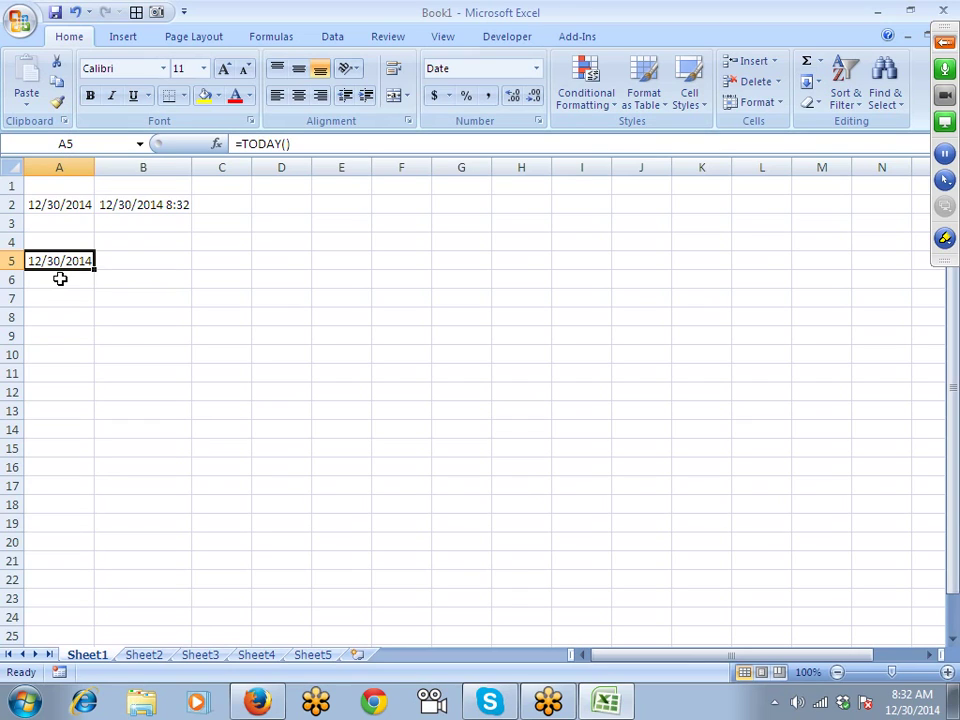
Enter the headings Day, Month and Year in cells B4, C4 and D4
key("Up")
key("Right")
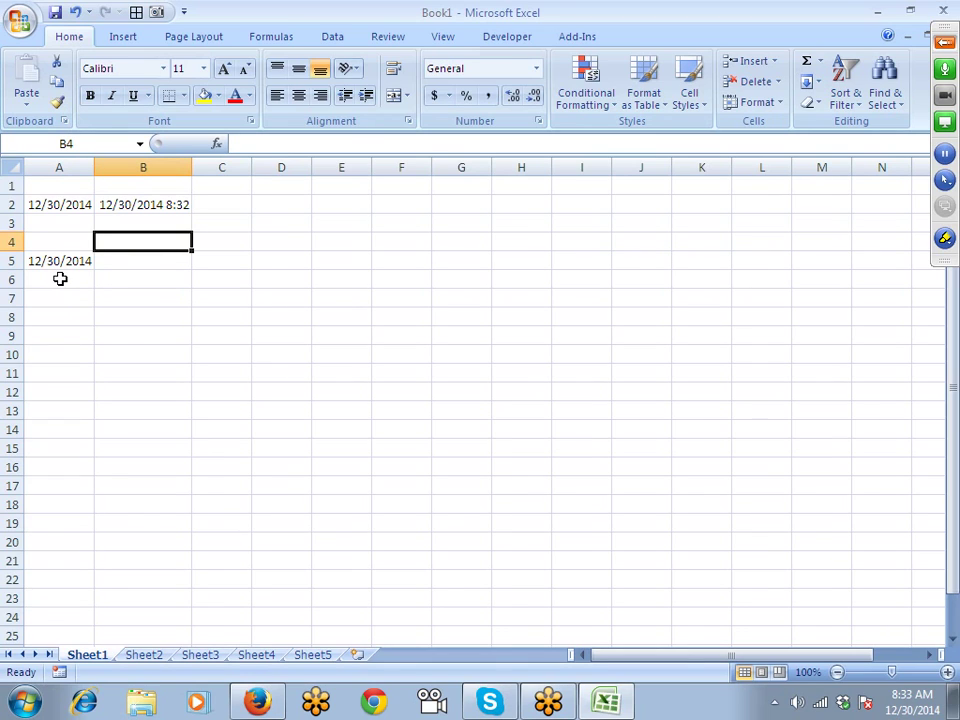
type("Day")
key("Tab")
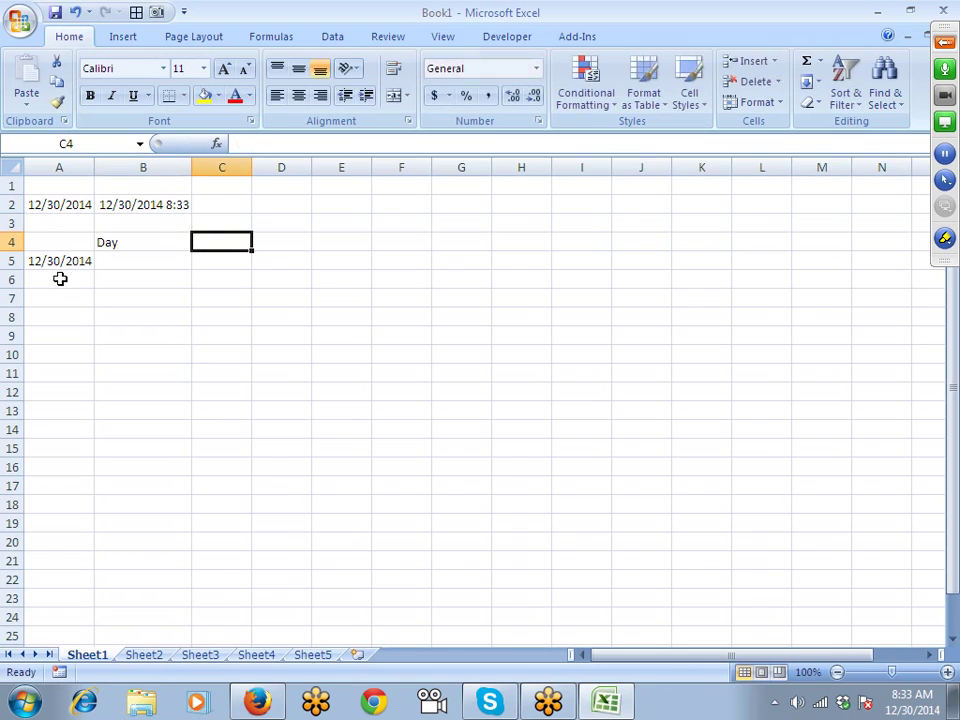
type("Month")
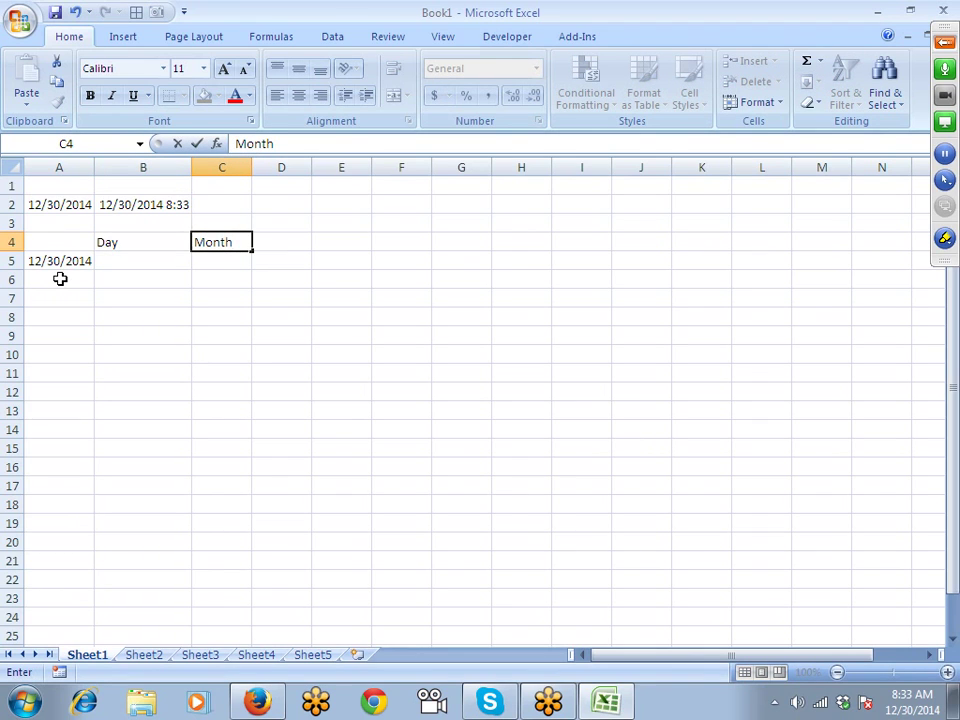
key("Tab")
type("Y")
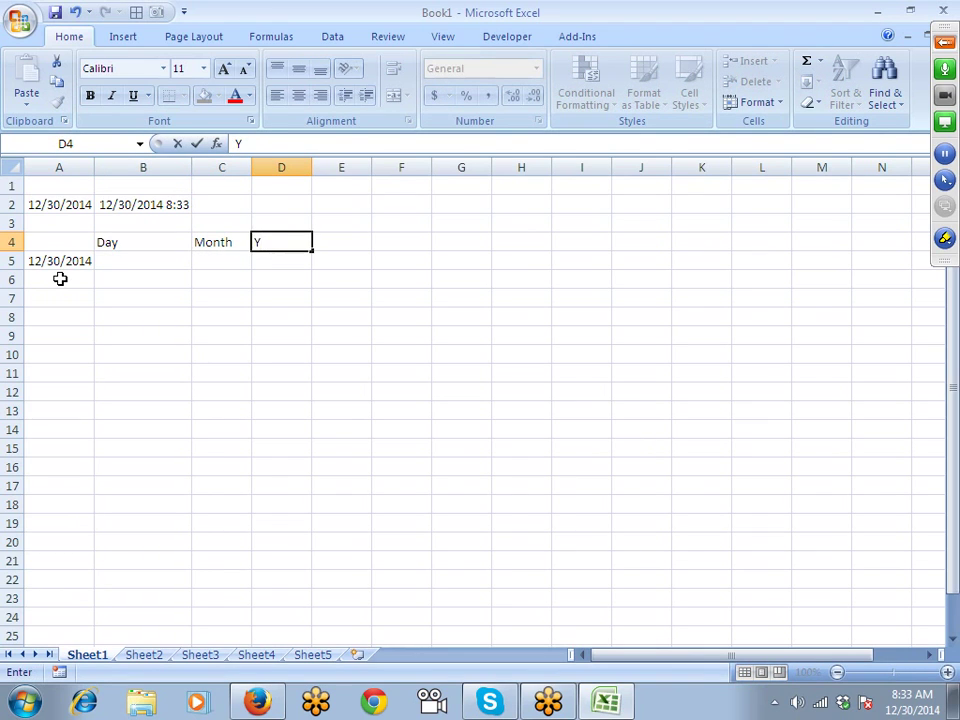
type("ear")
key("Return")
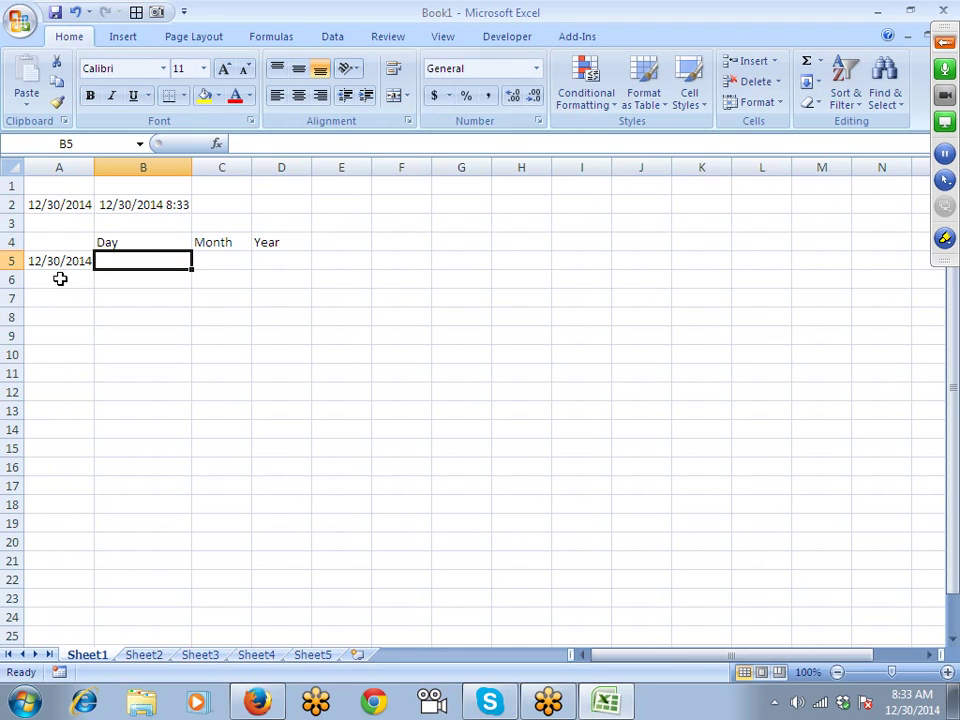
Extract the day from the date in A5 with a DAY formula in cell B5
key("Right")
key("Left")
type("=day")
key("Tab")
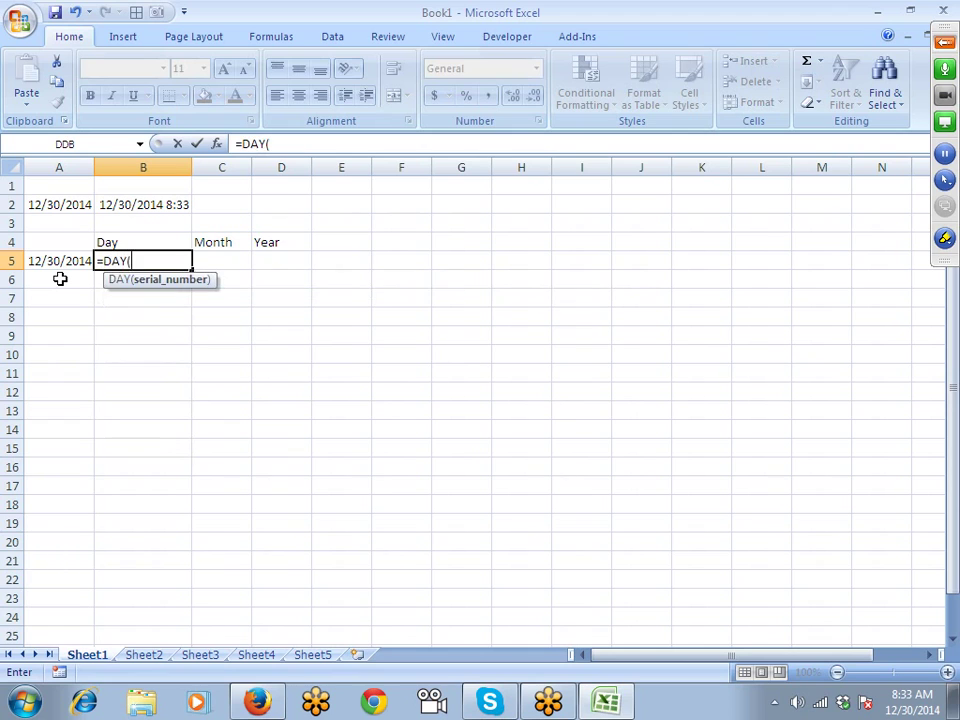
key("Left")
key("Return")
Extract the month from the date in A5 with a MONTH formula in cell C5
key("Right")
key("Up")
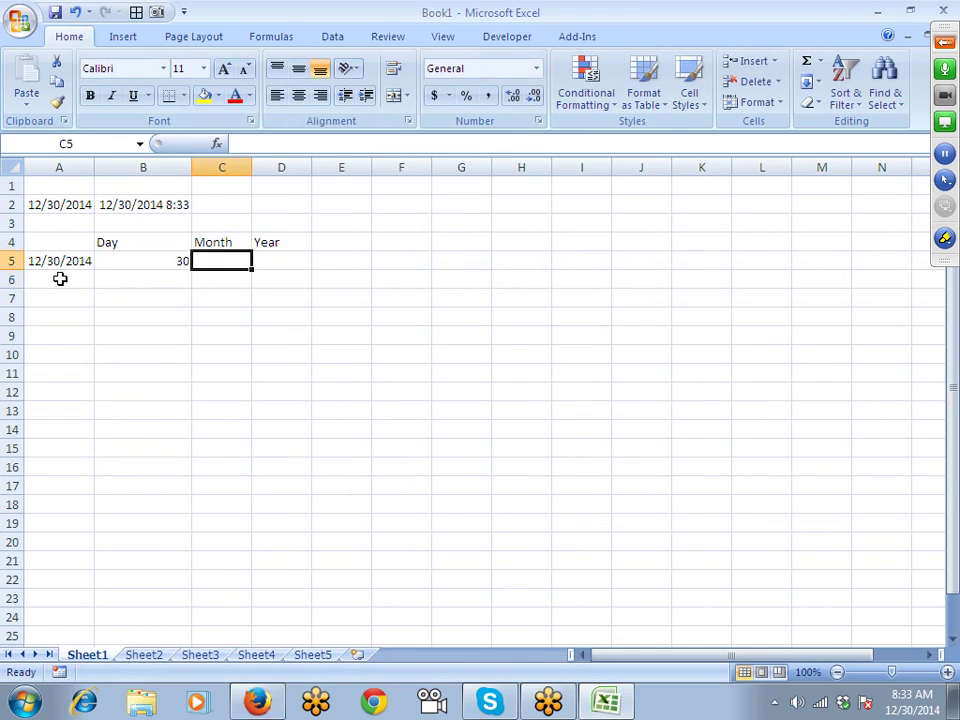
type("=mon")
key("Tab")
key("Left")
key("Left")
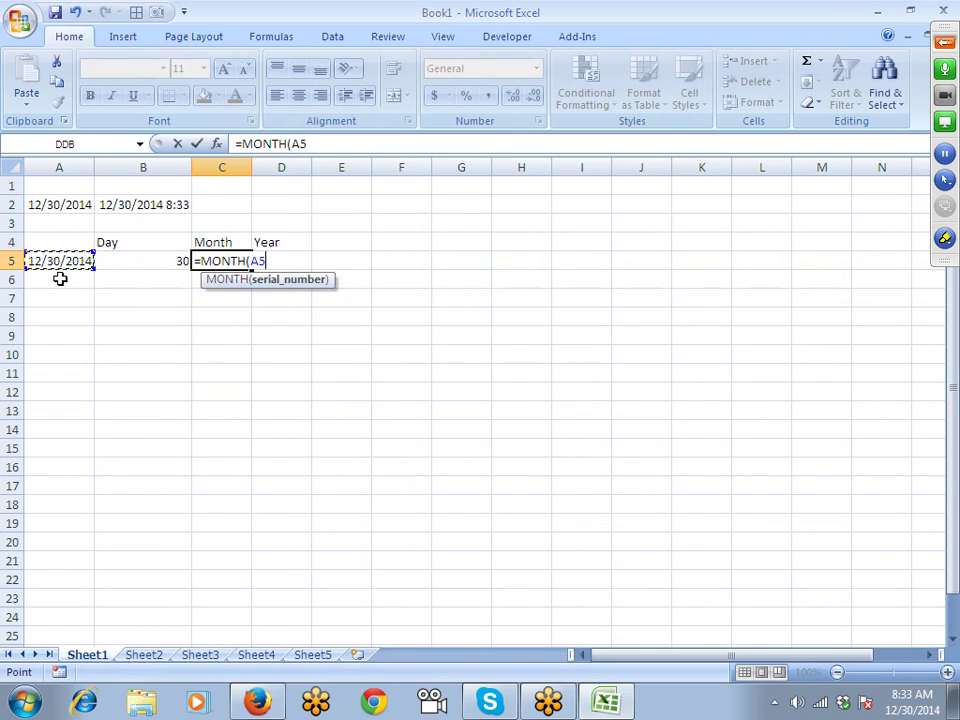
key("Return")
Extract the year from the date in A5 with a YEAR formula in D5, and select the results in B5:D5
key("Right")
key("Up")
type("=")
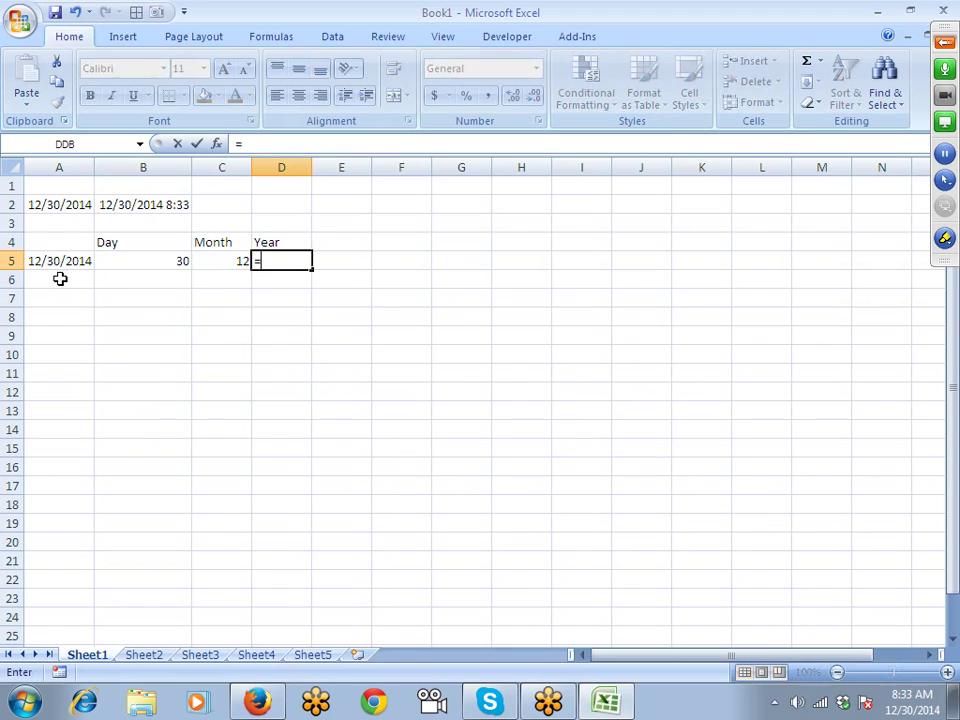
type("y")
key("Tab")
key("Left")
key("Left")
key("Left")
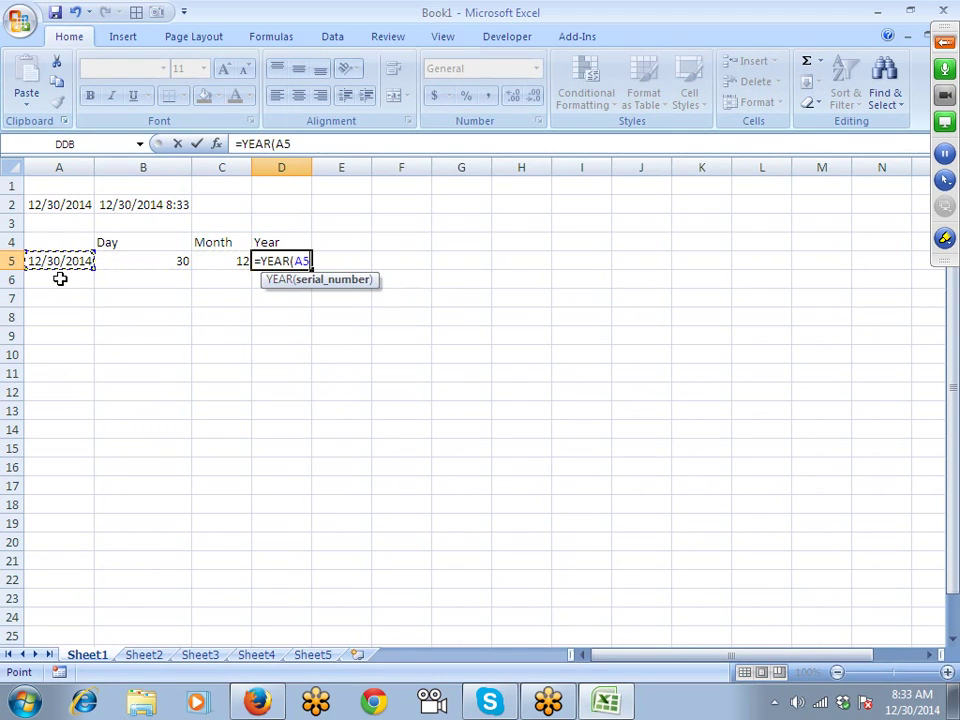
key("Return")
key("Up")
key("shift+Left")
key("shift+Left")
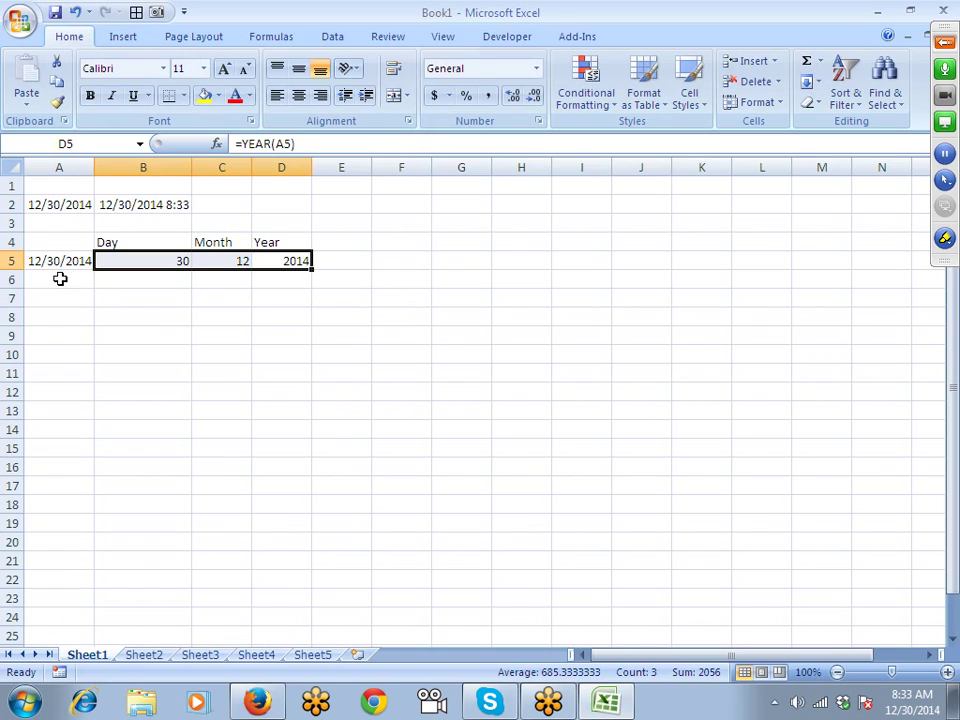
Add the heading Date in cell E4, beside the Year heading
key("Right")
key("Up")
type("Date")
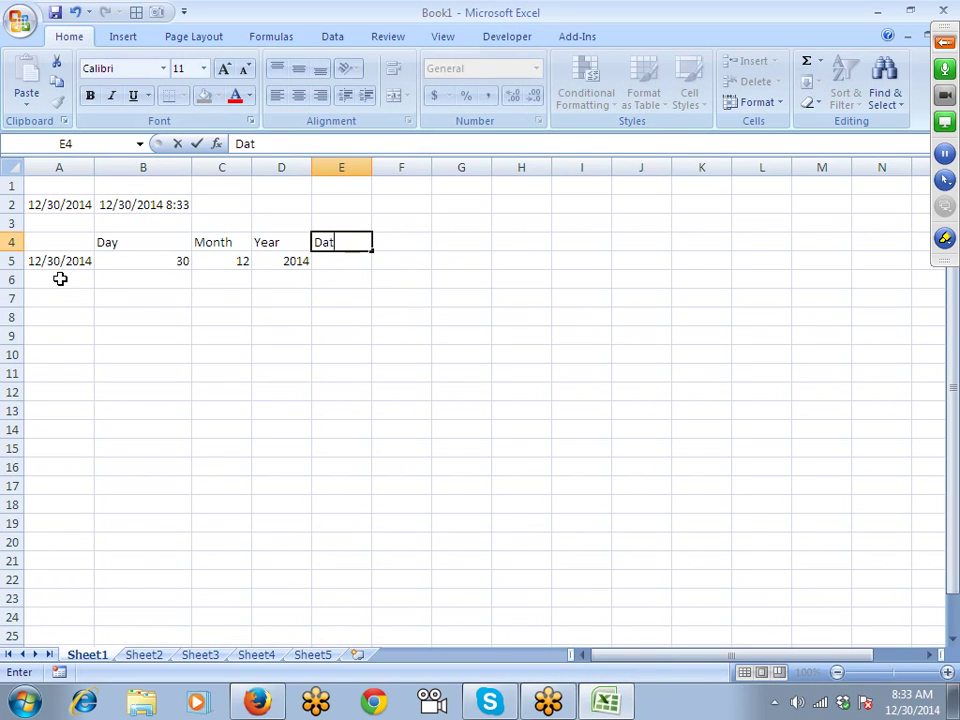
key("Return")
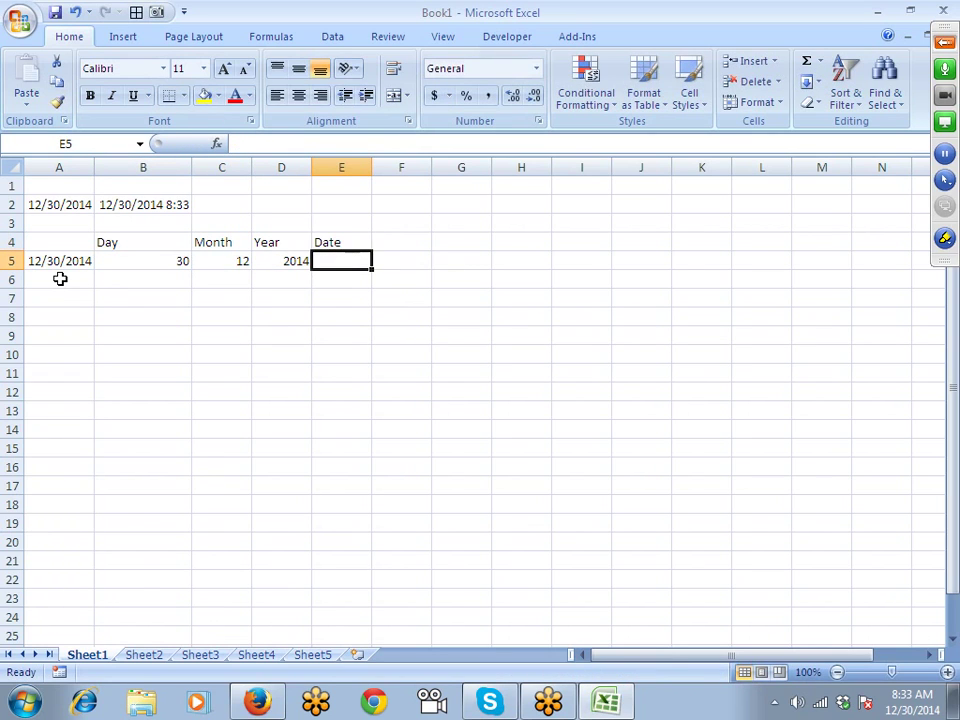
Rebuild the date in cell E5 from its year, month and day with the formula =DATE(D5,C5,B5)
type("=dt")
key("BackSpace")
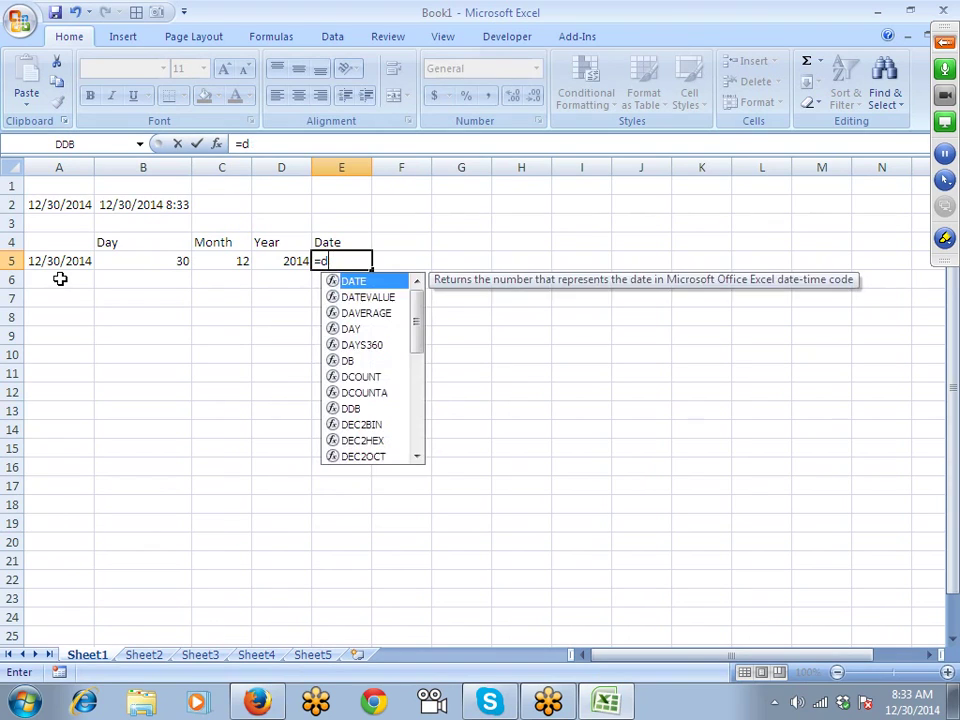
key("Tab")
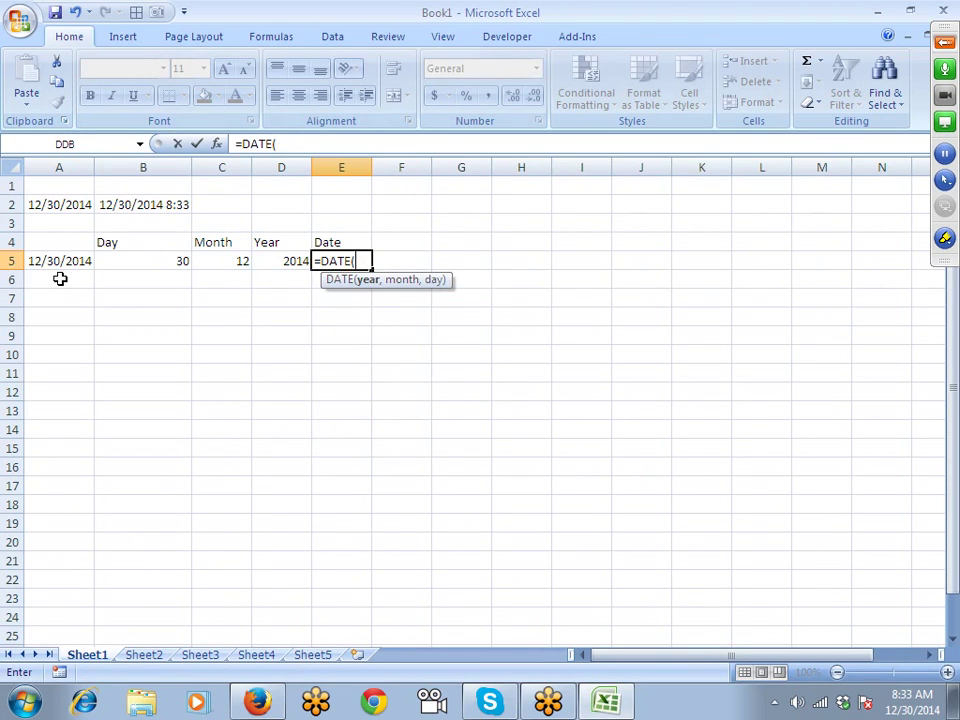
key("Left")
type(",")
key("Left")
key("Left")
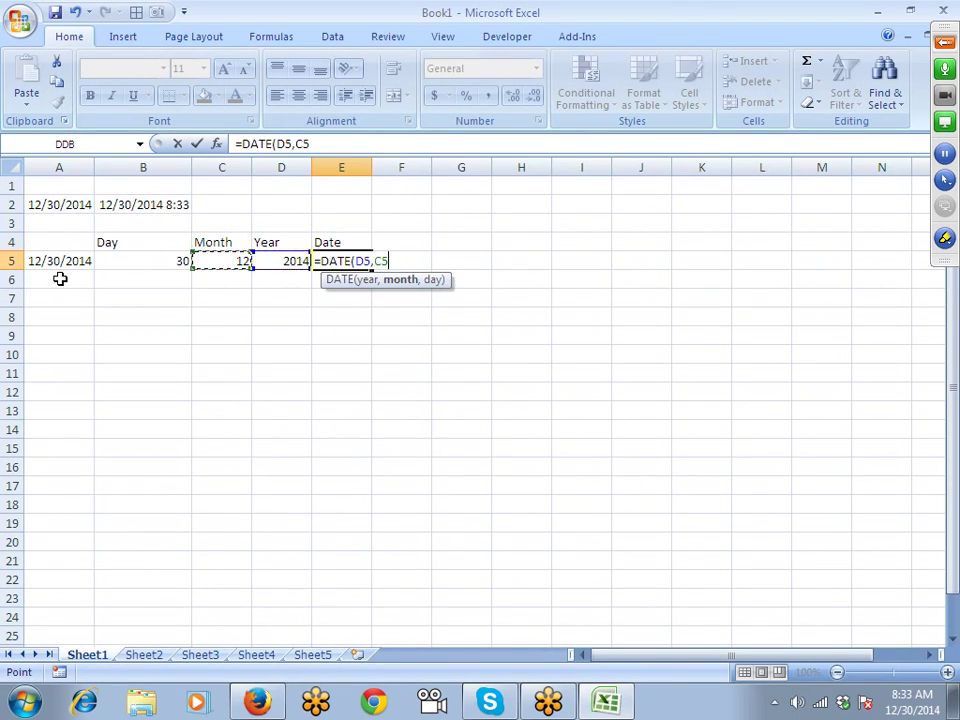
type(",")
key("Left")
key("Left")
key("Left")
key("Return")
key("Up")
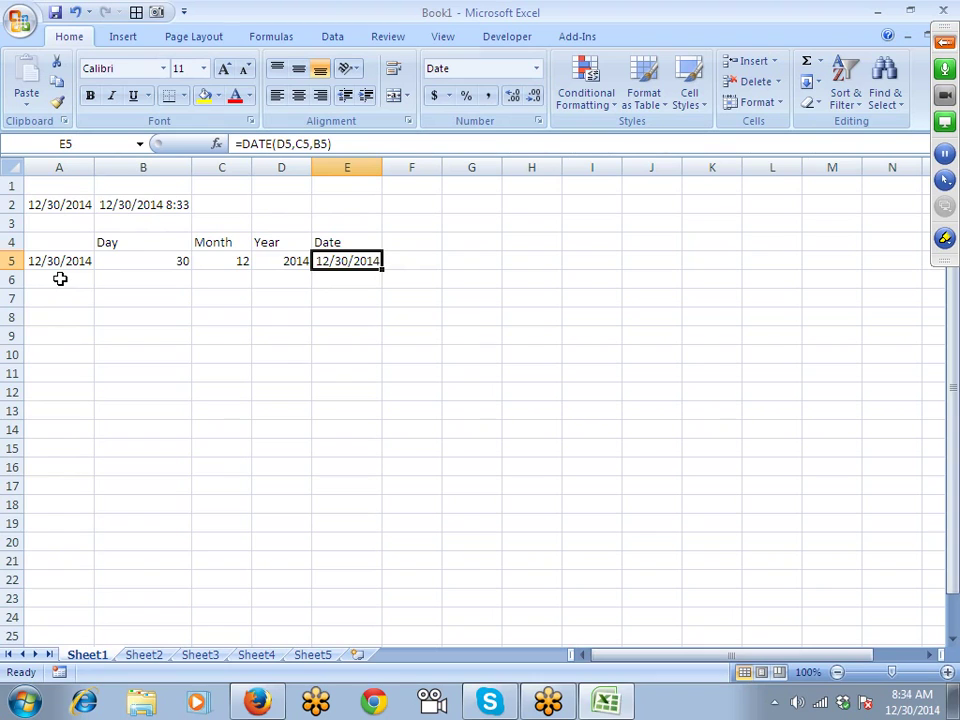
Examine the year, month and day arguments of the DATE formula in cell E5
key("F2")
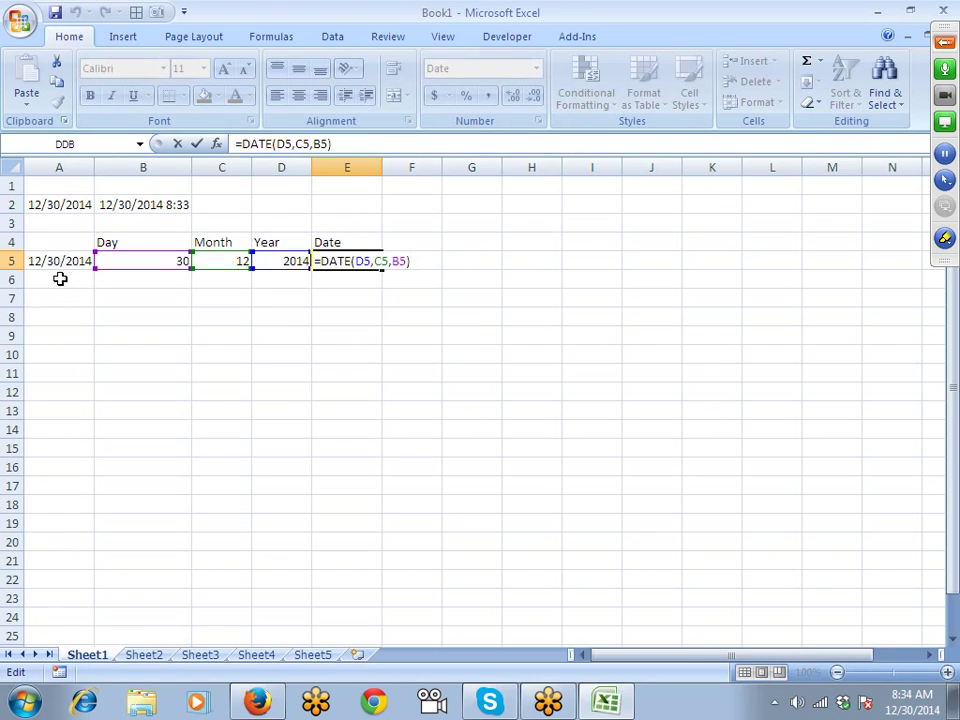
key("Left")
key("Left")
key("Left")
key("Left")
key("Left")
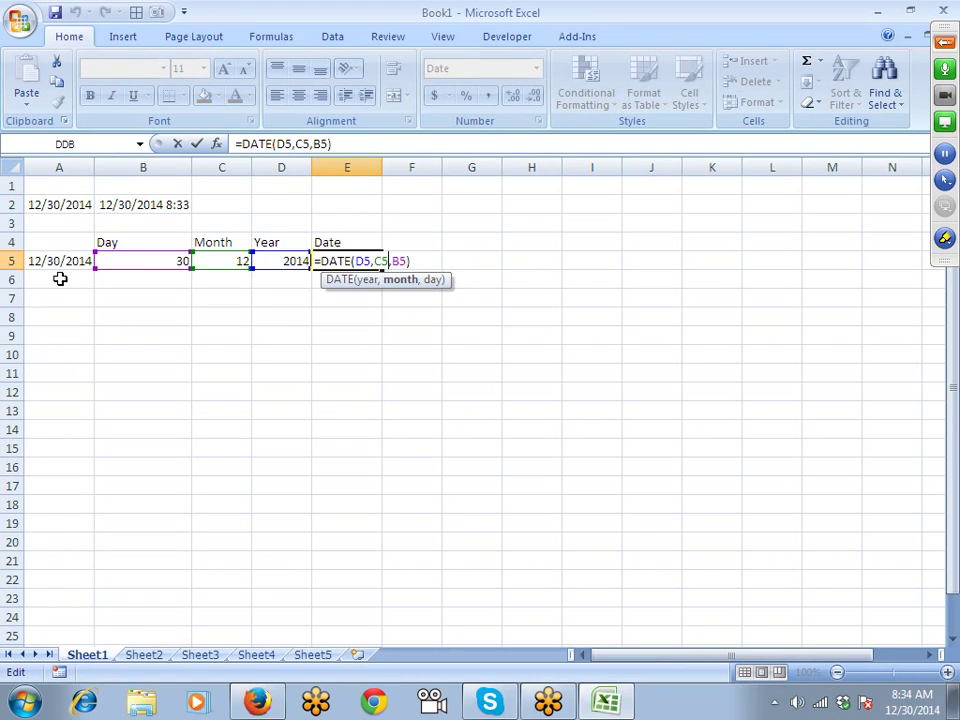
key("Left")
key("Left")
key("Left")
key("ctrl+Return")
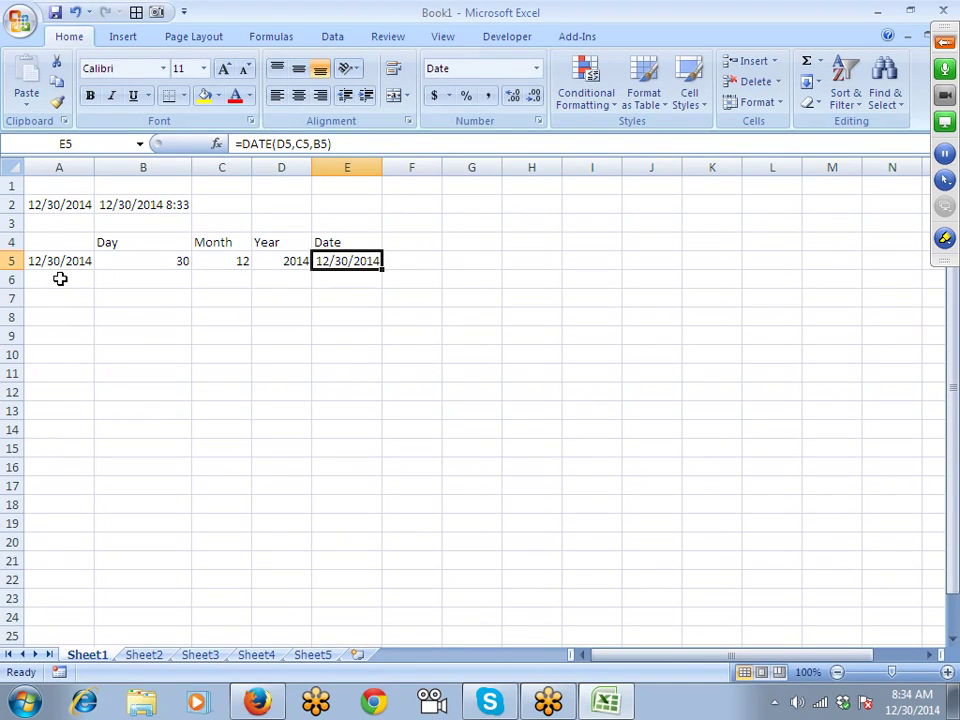
Enter the time 10:20:40 in cell A10
key("Down")
key("Down")
key("Down")
key("Left")
key("Left")
key("Left")
key("Left")
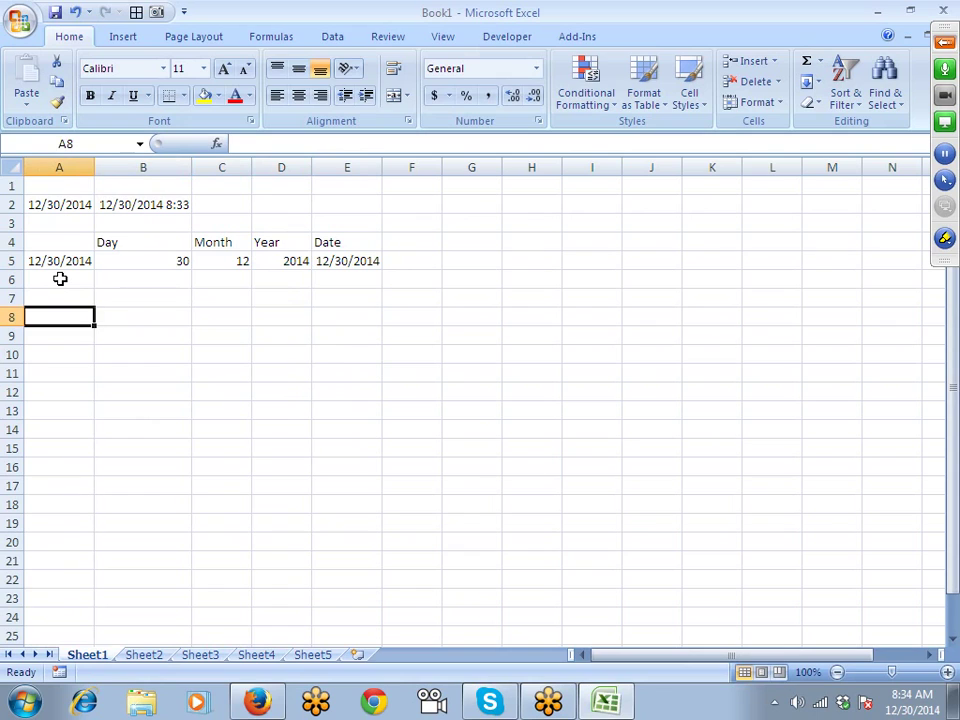
key("Down")
key("Down")
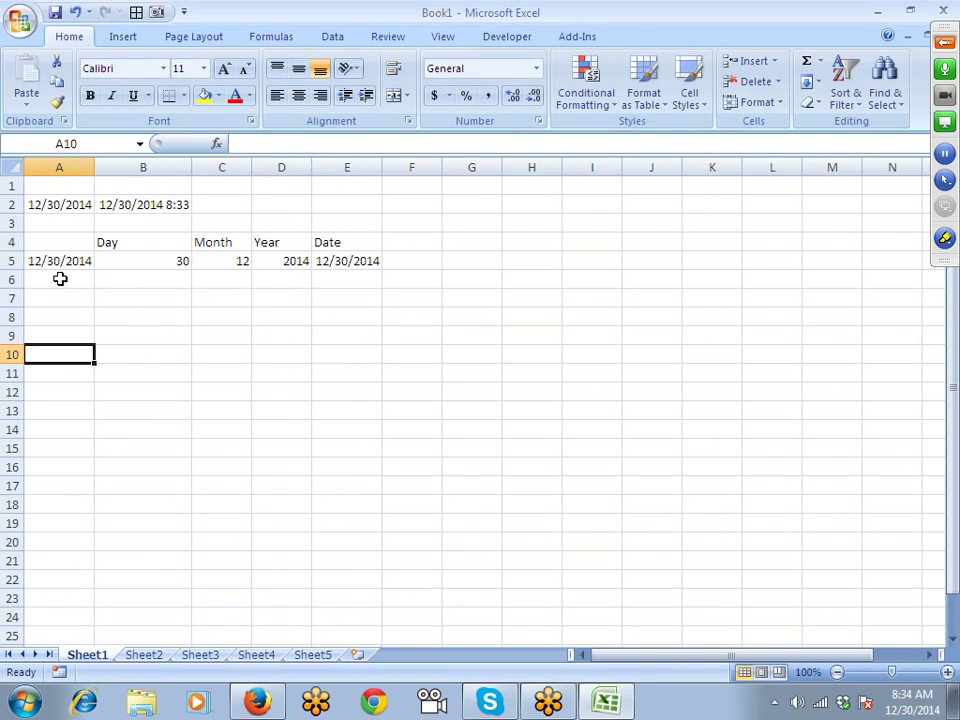
type("1")
key("Escape")
type("10:20")
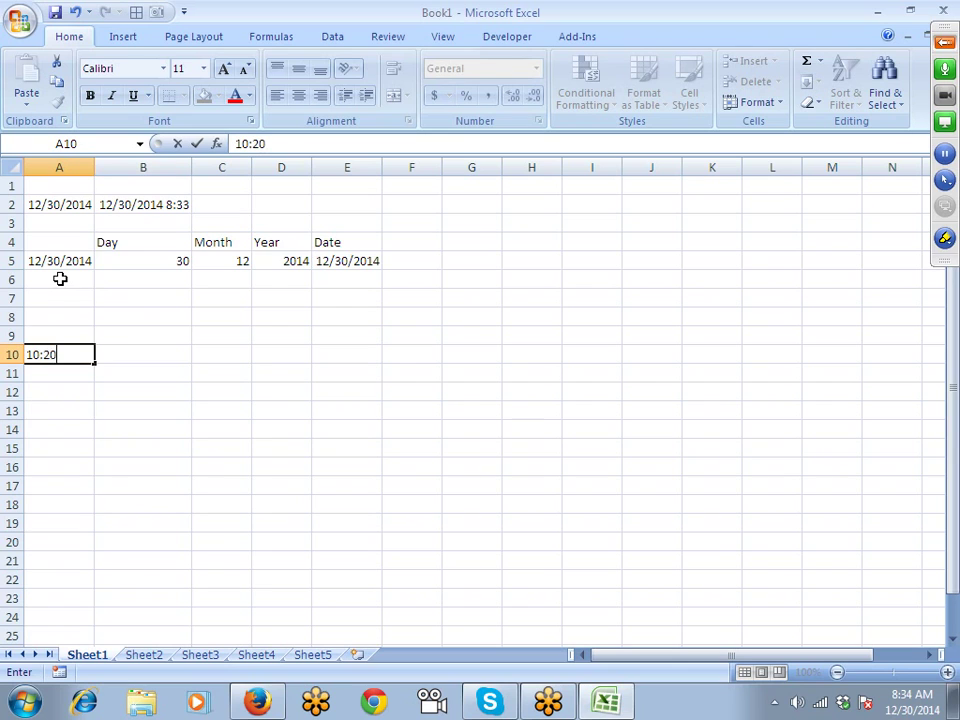
type(":40")
key("Tab")
Add the headings H, M and S in cells B9, C9 and D9
key("Up")
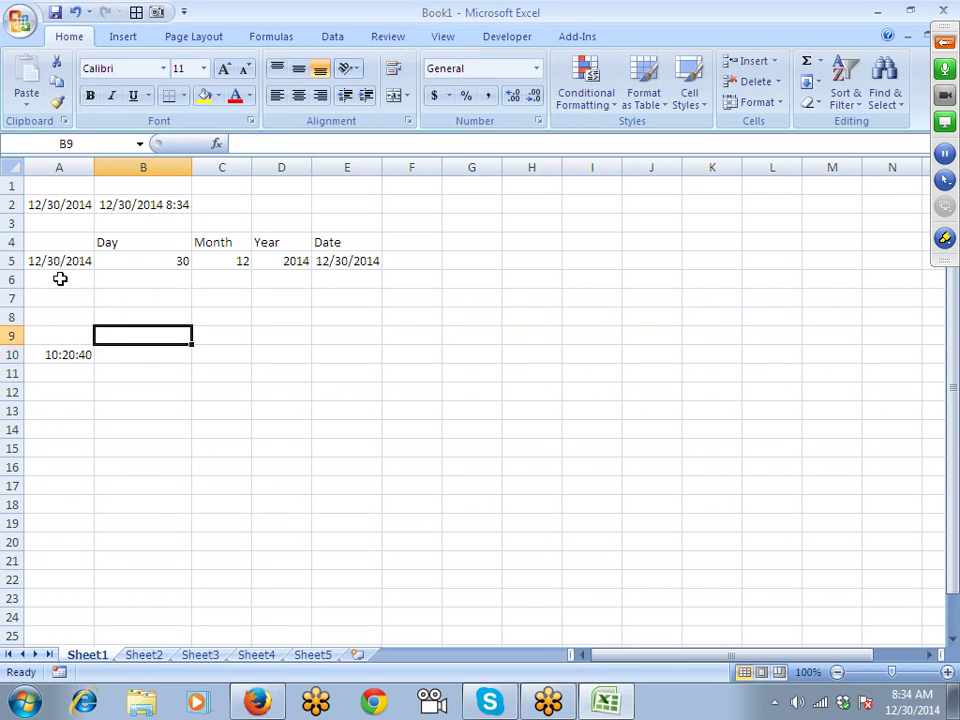
type("H")
key("Tab")
type("M")
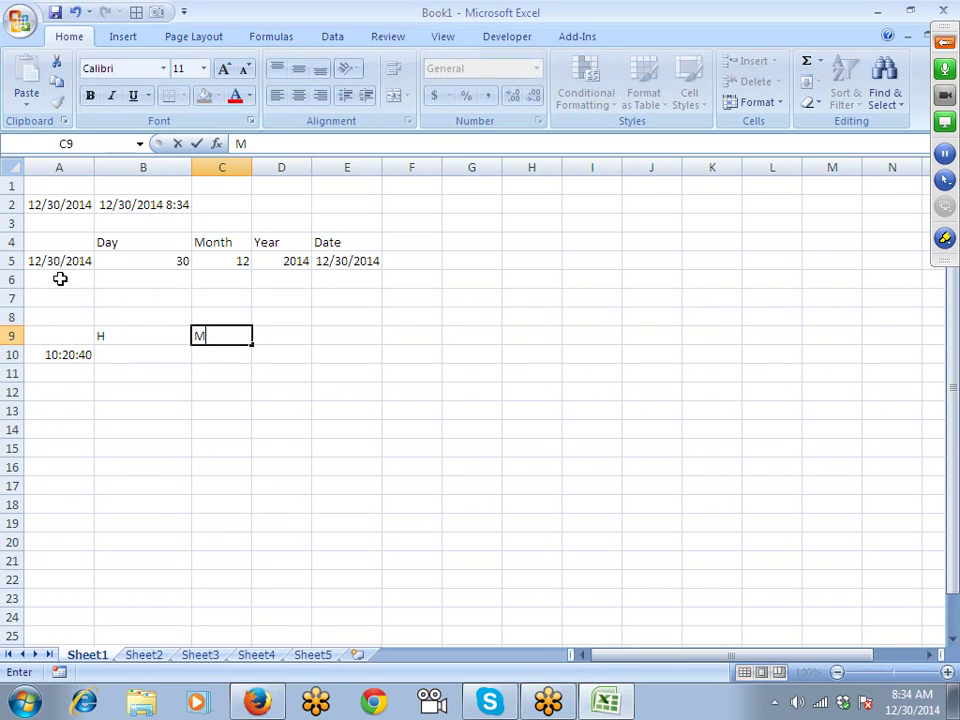
key("Tab")
type("S")
key("Return")
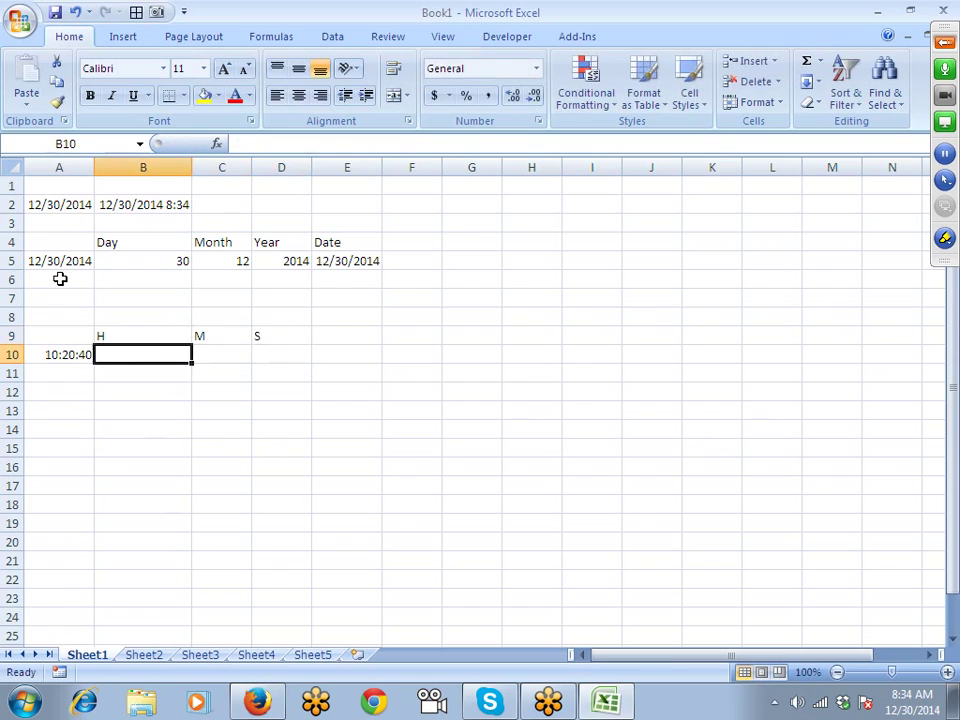
Extract the hour from the time in A10 with an HOUR formula in cell B10
type("=ho")
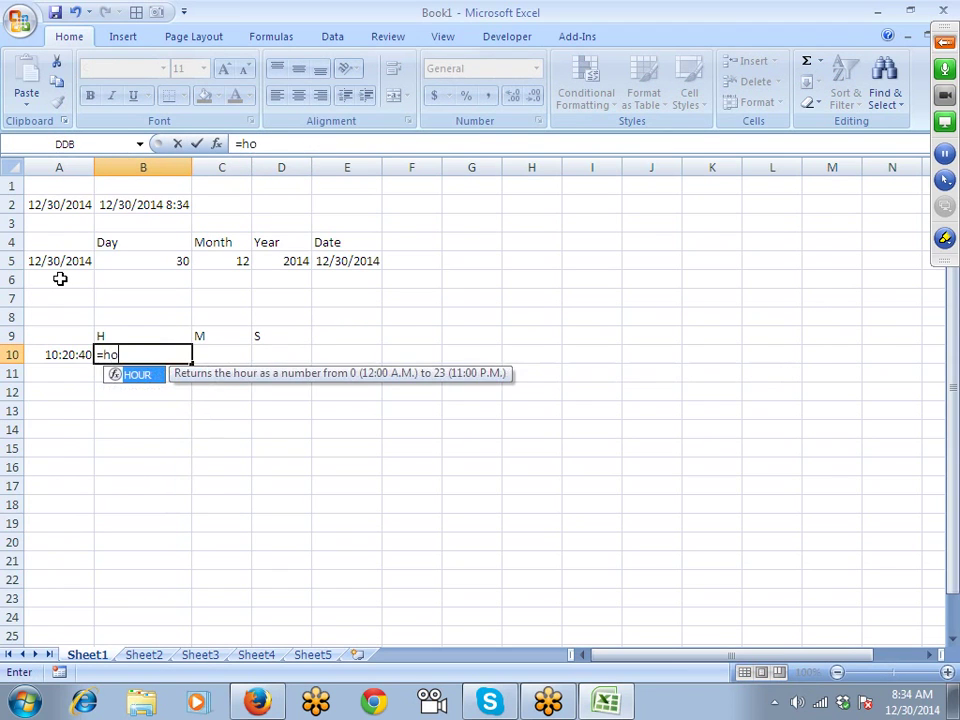
key("Tab")
type("a10")
key("Return")
Extract the minutes from the time in A10 with a MINUTE formula in cell C10
key("Up")
key("Right")
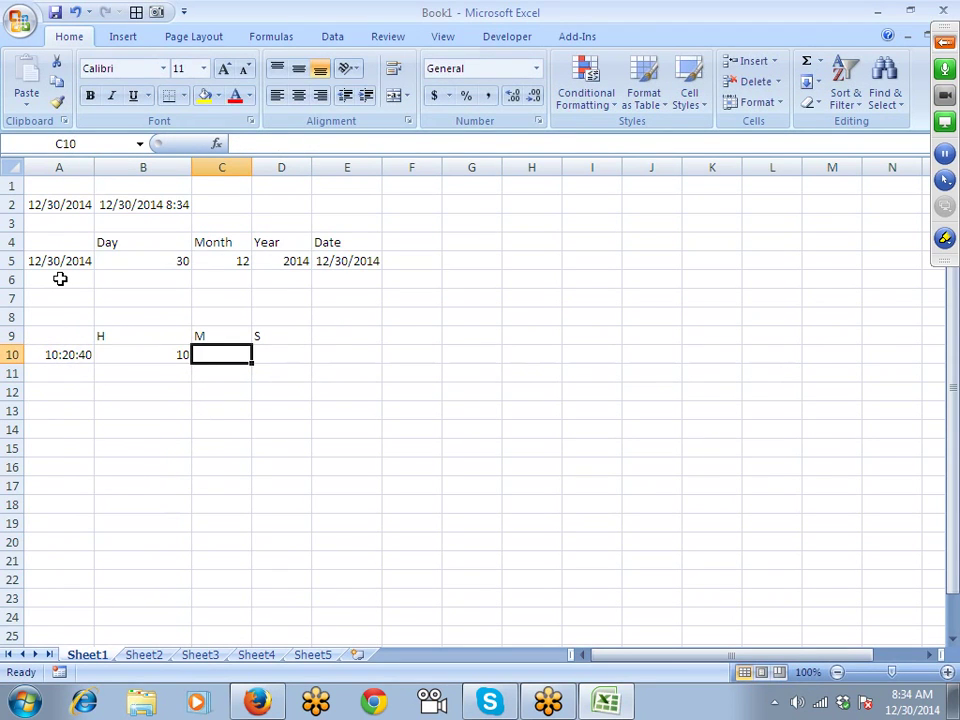
type("=min")
key("Down")
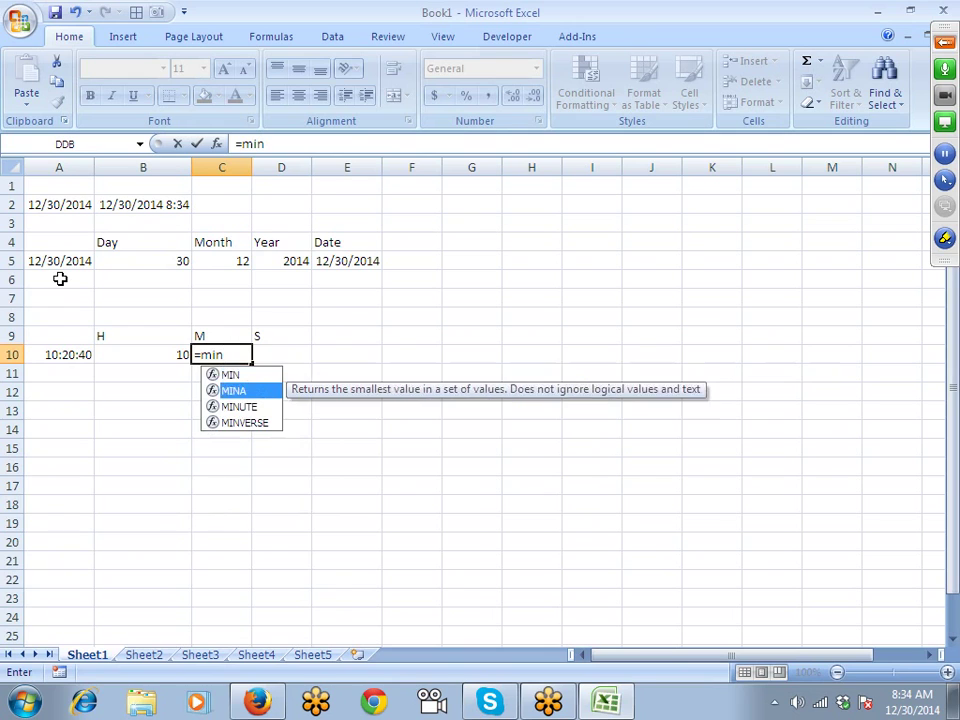
key("Down")
key("Tab")
key("Left")
key("Left")
type("]")
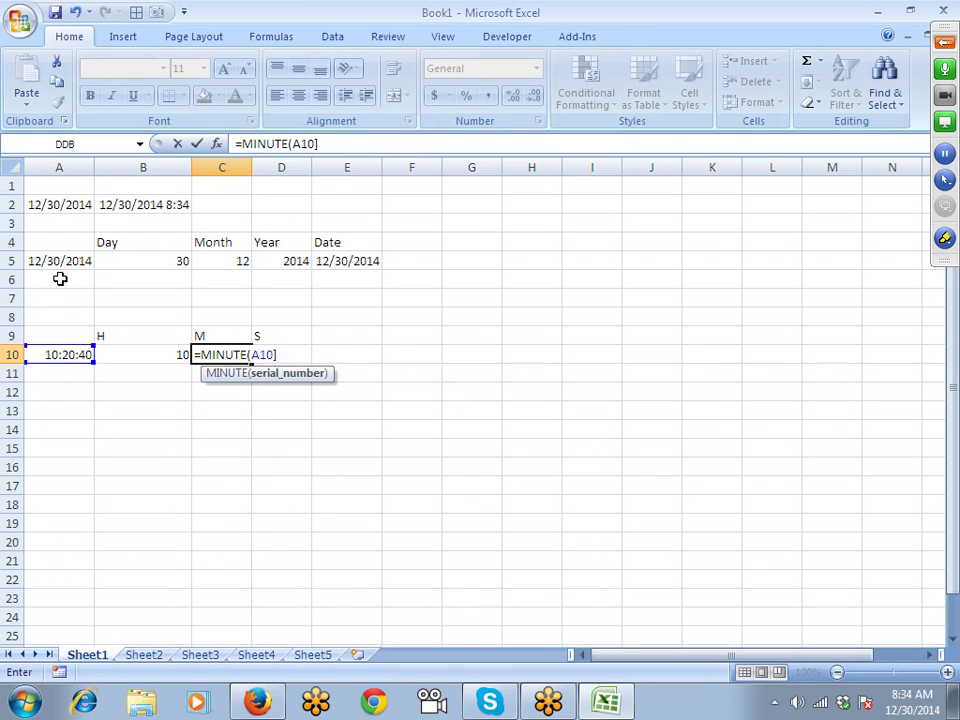
key("Return")
Extract the seconds from the time in A10 with a SECOND formula in cell D10
key("Up")
key("Right")
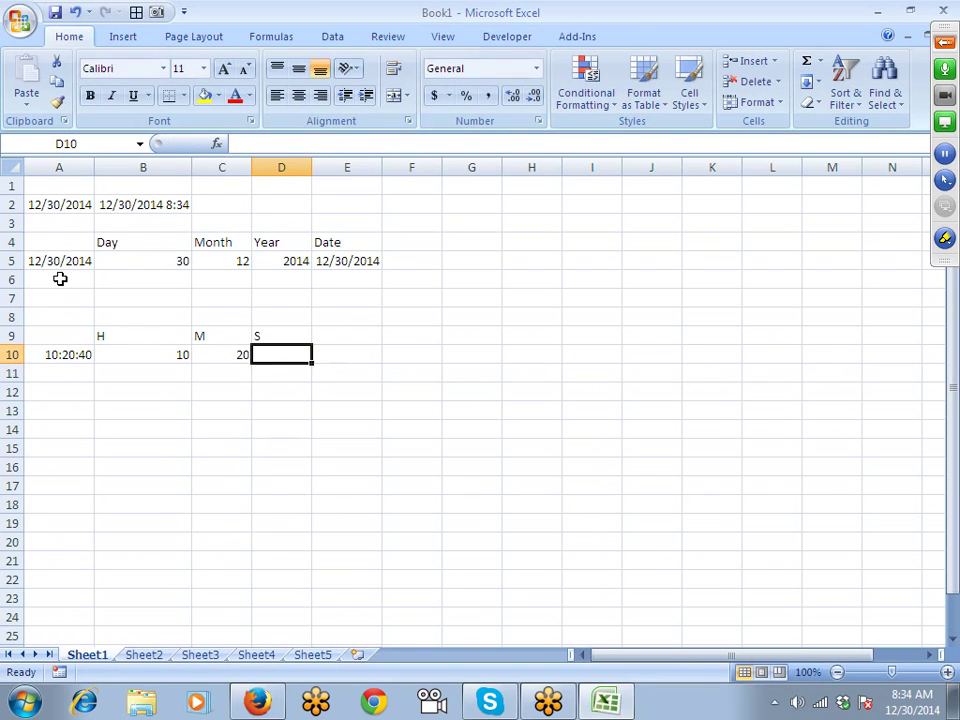
type("=sec")
key("Tab")
key("Left")
key("Left")
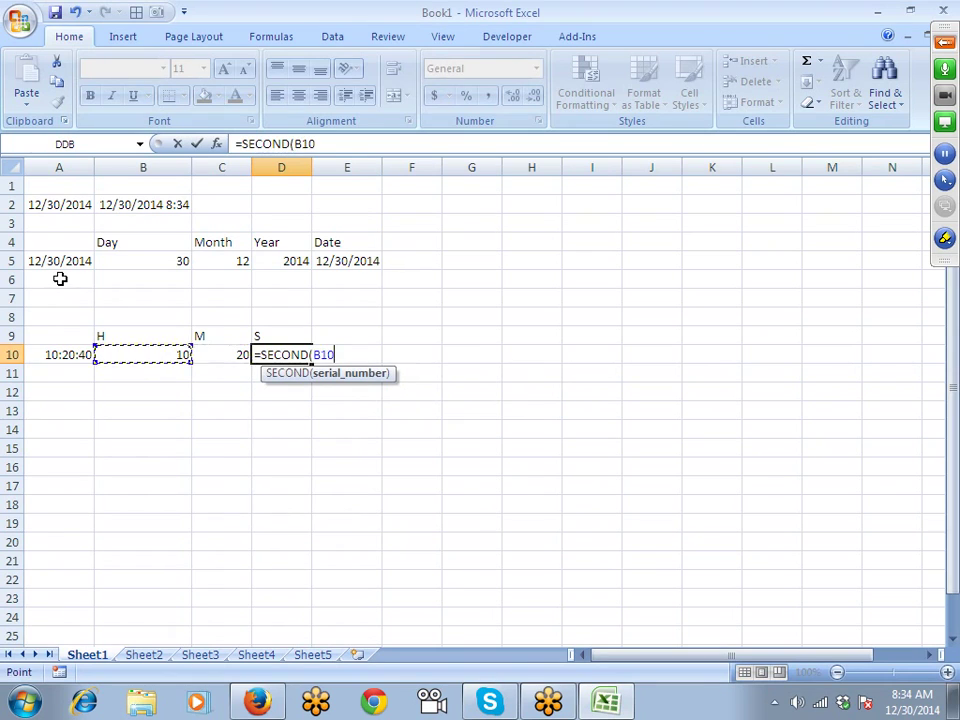
key("Left")
key("Return")
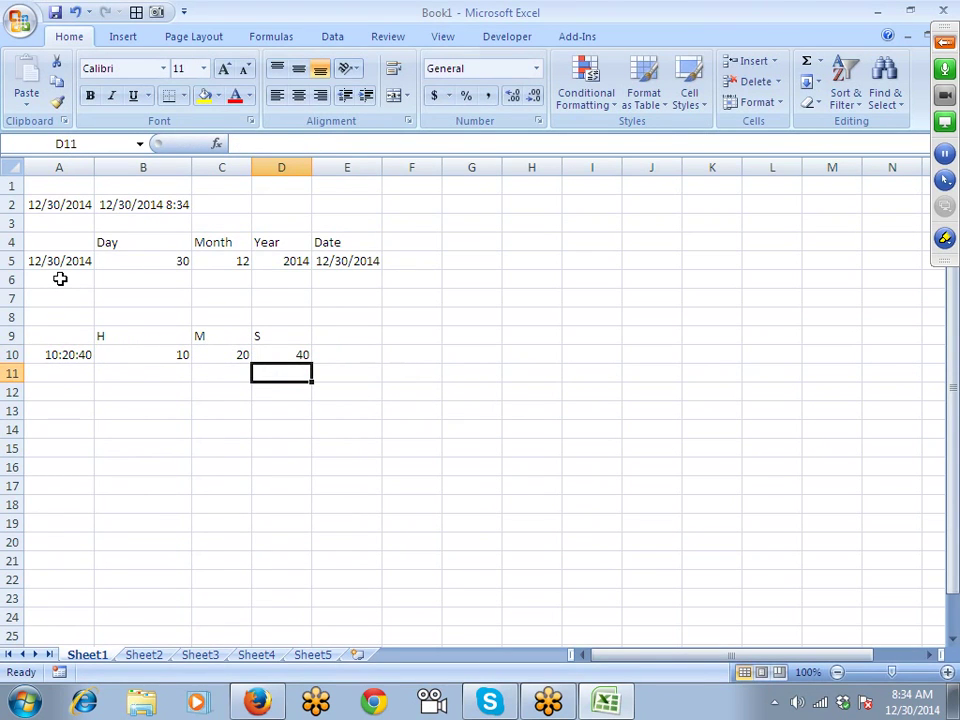
Rebuild the time in cell E10 from its hour, minute and second with the formula =TIME(B10,C10,D10)
key("Up")
key("shift+Left")
key("shift+Left")
key("Right")
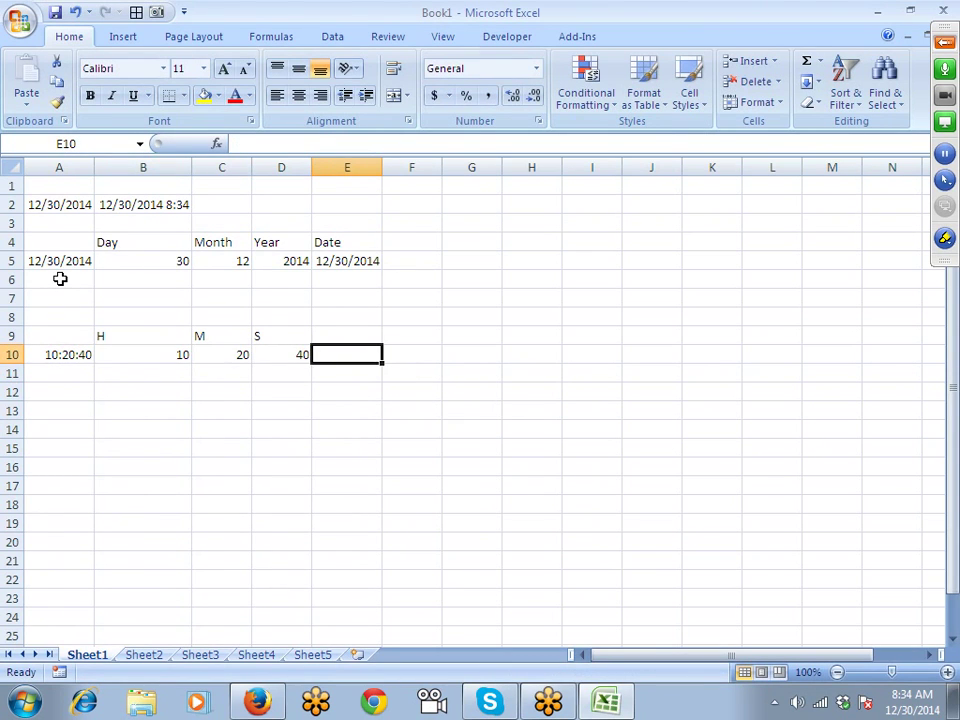
type("=time")
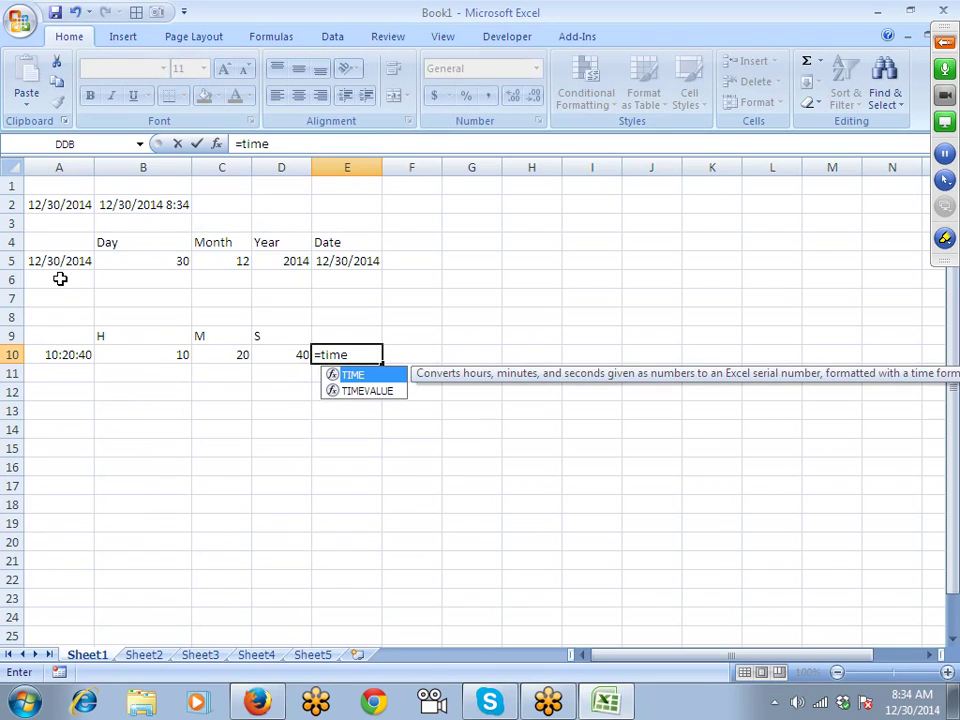
key("Tab")
key("Left")
key("Left")
key("Left")
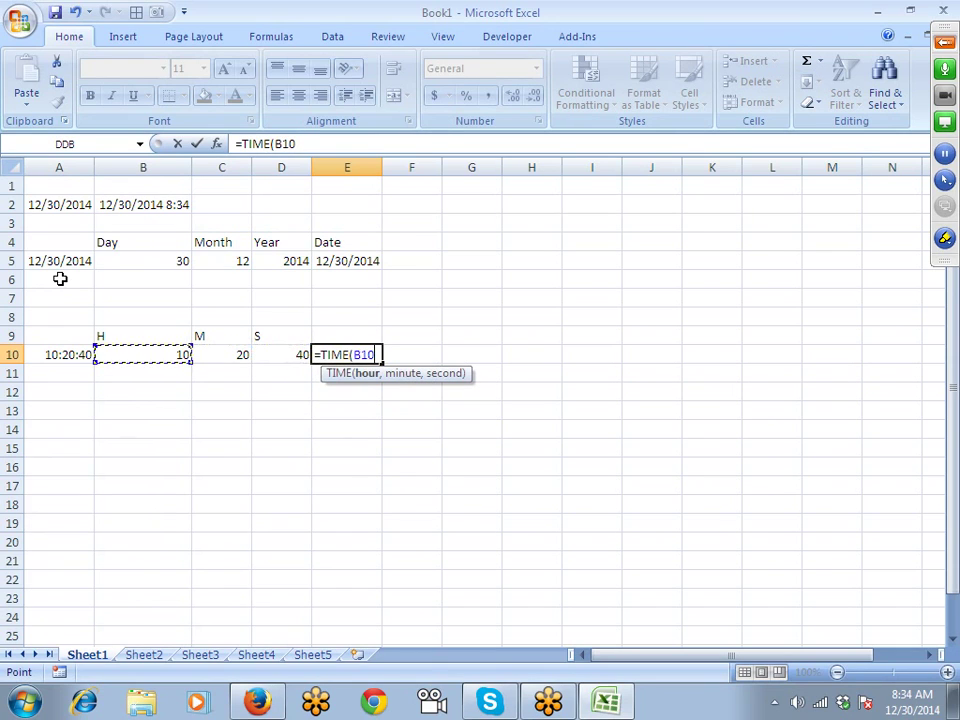
type(",")
key("Left")
key("Left")
type(",")
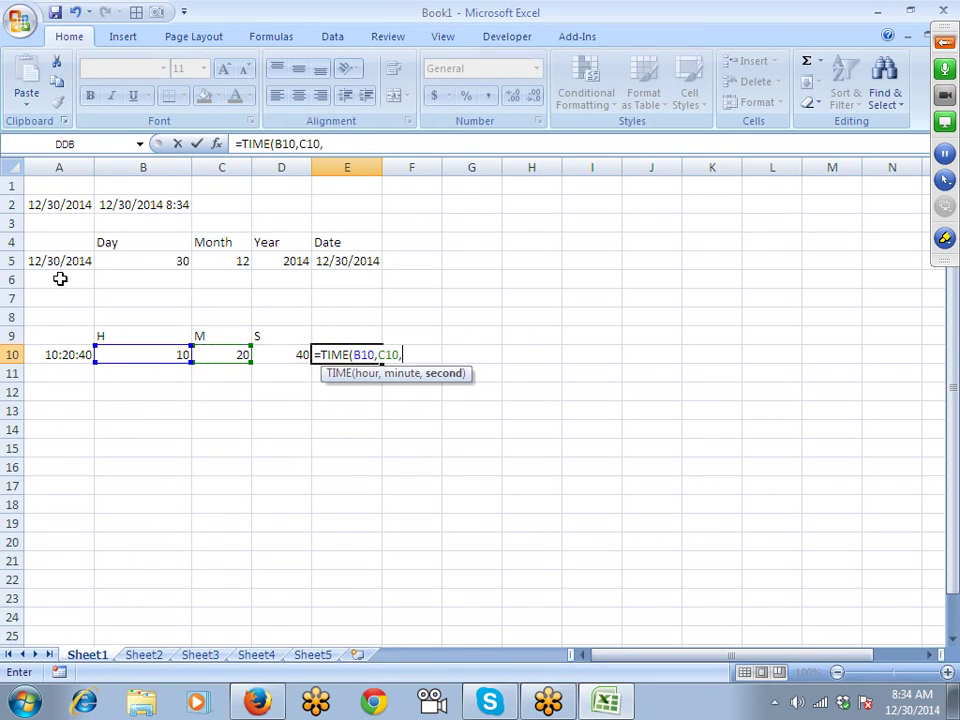
key("Left")
key("Return")
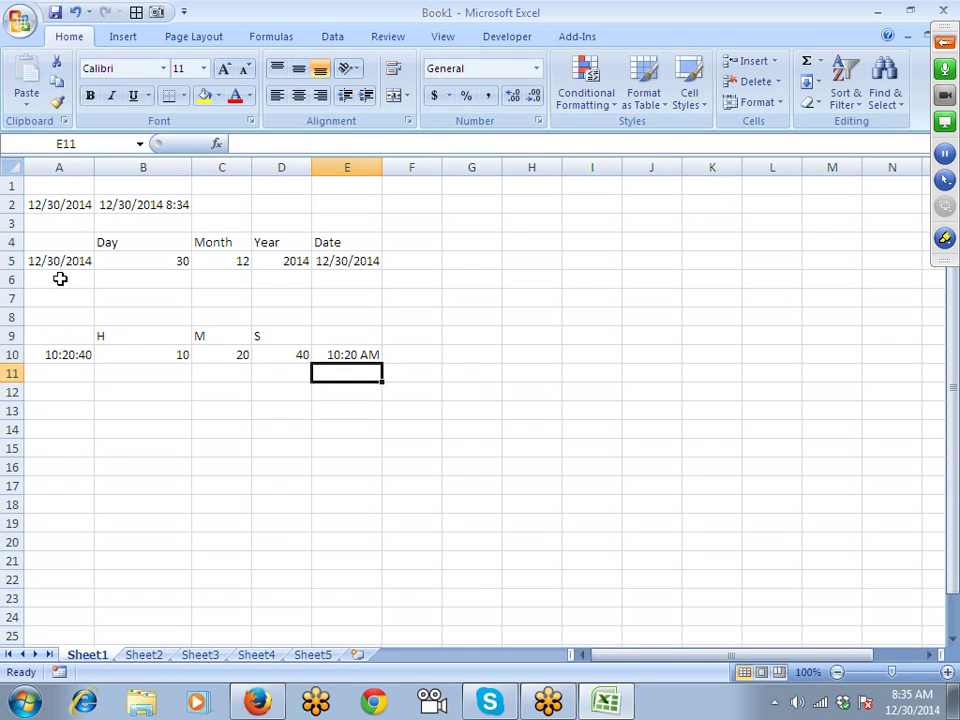
Copy the time in cell A10 into cell A12
key("Down")
key("Down")
key("Left")
key("Left")
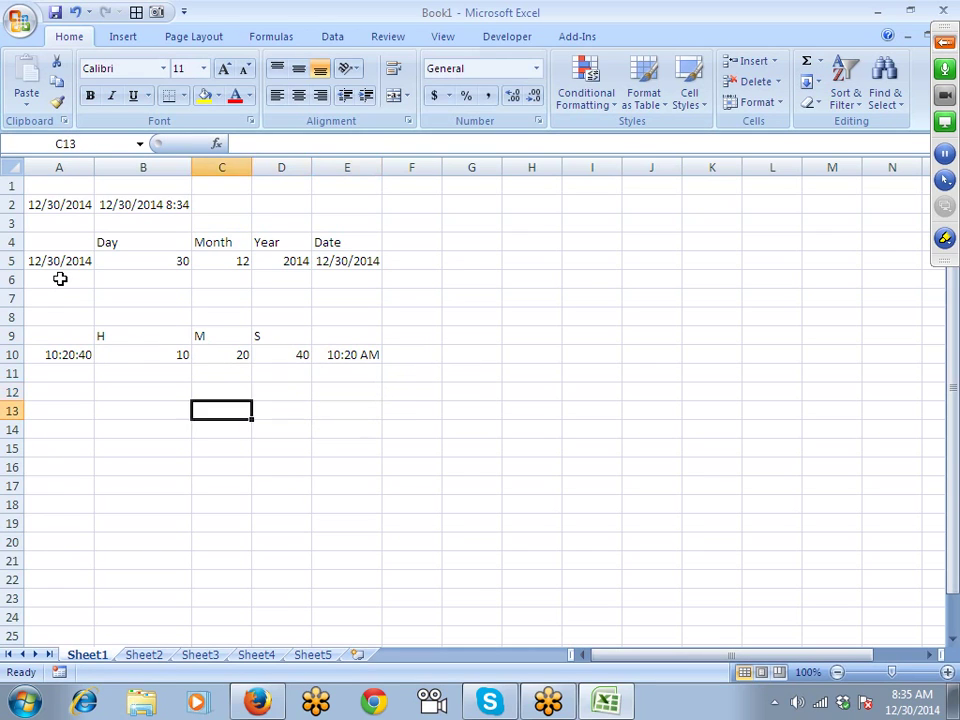
key("Left")
key("Left")
key("Up")
key("Up")
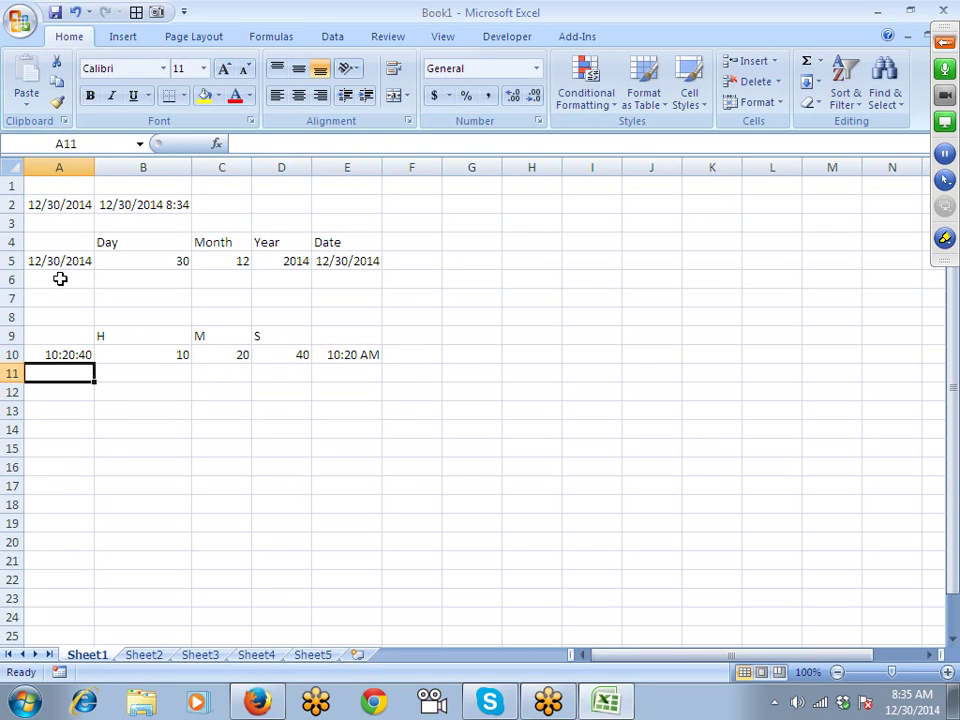
key("Up")
key("ctrl+c")
key("ctrl+Down")
key("ctrl+Up")
key("Down")
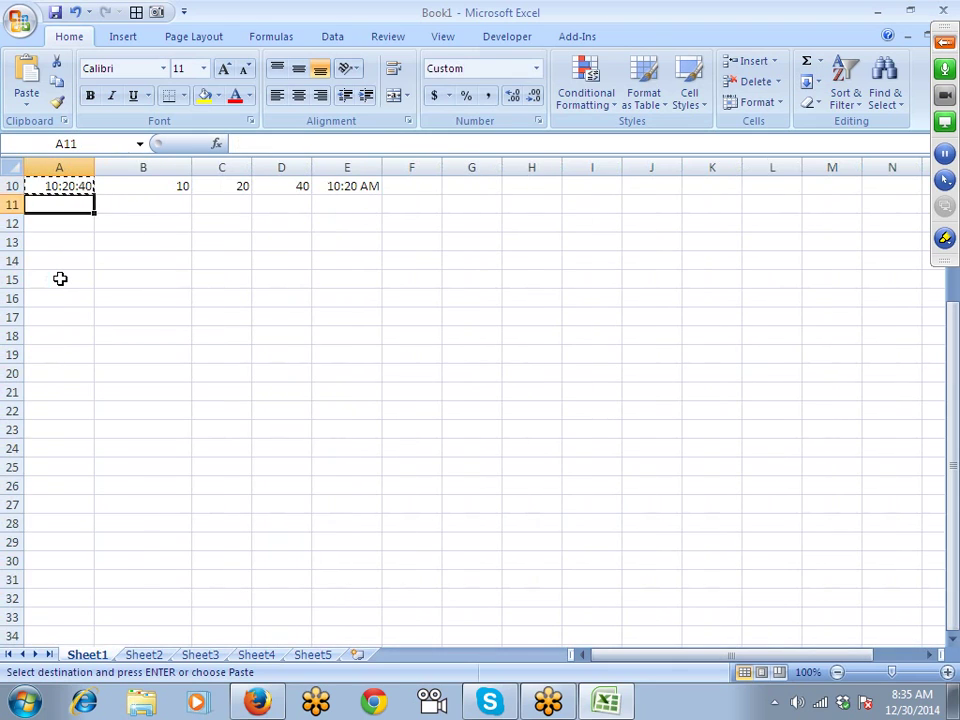
key("Down")
key("ctrl+v")
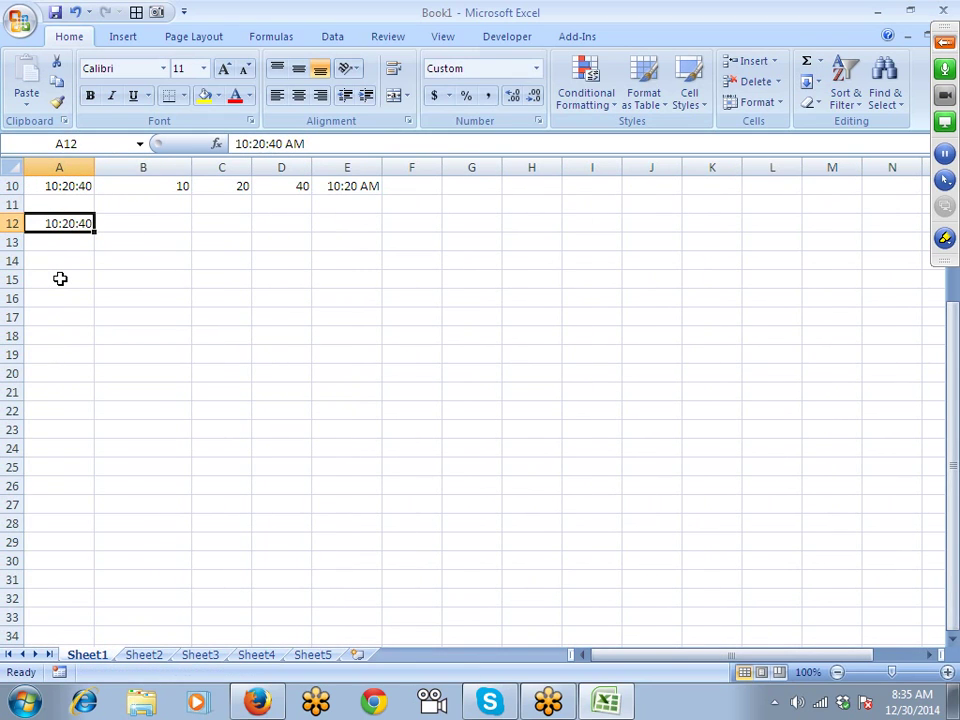
Enter the duration 0:10:00 in cell B12, beside the copied time
scroll(60, 279, "up", 3)
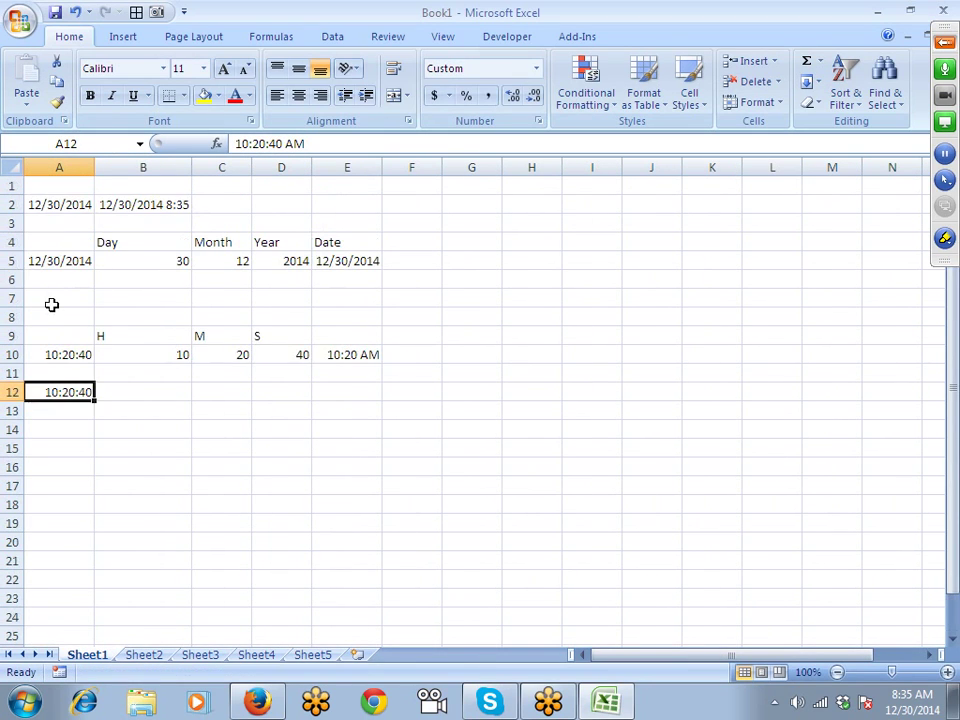
key("Right")
type("0:10")
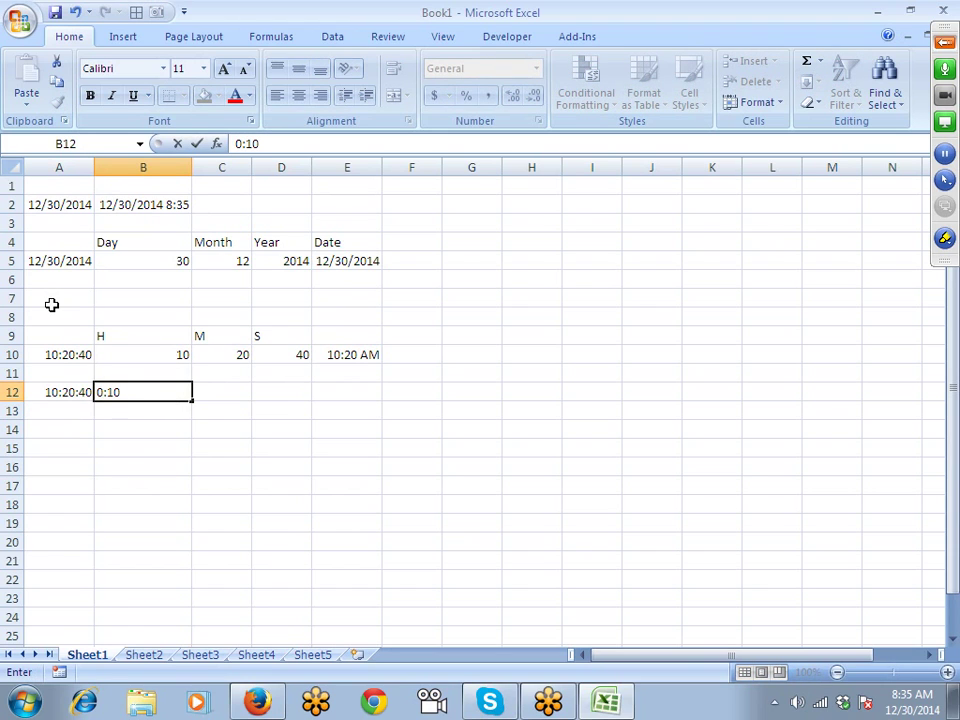
type(":00")
key("Tab")
Add the duration to the time in cell C12 with the formula =A12+B12
type("=")
key("Left")
key("Left")
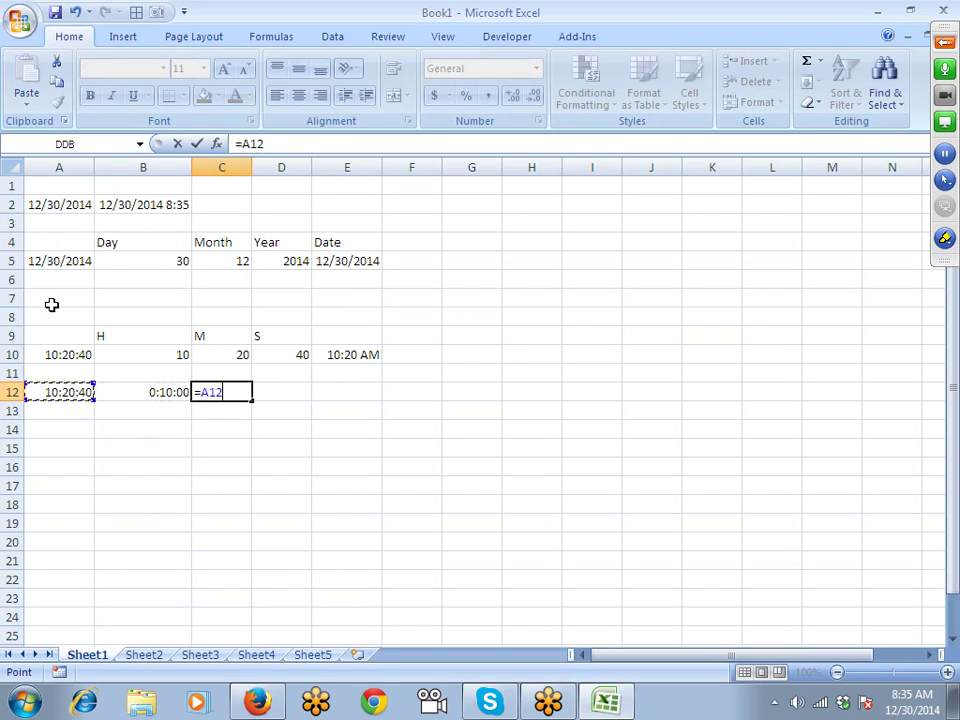
type("+")
key("Left")
key("Return")
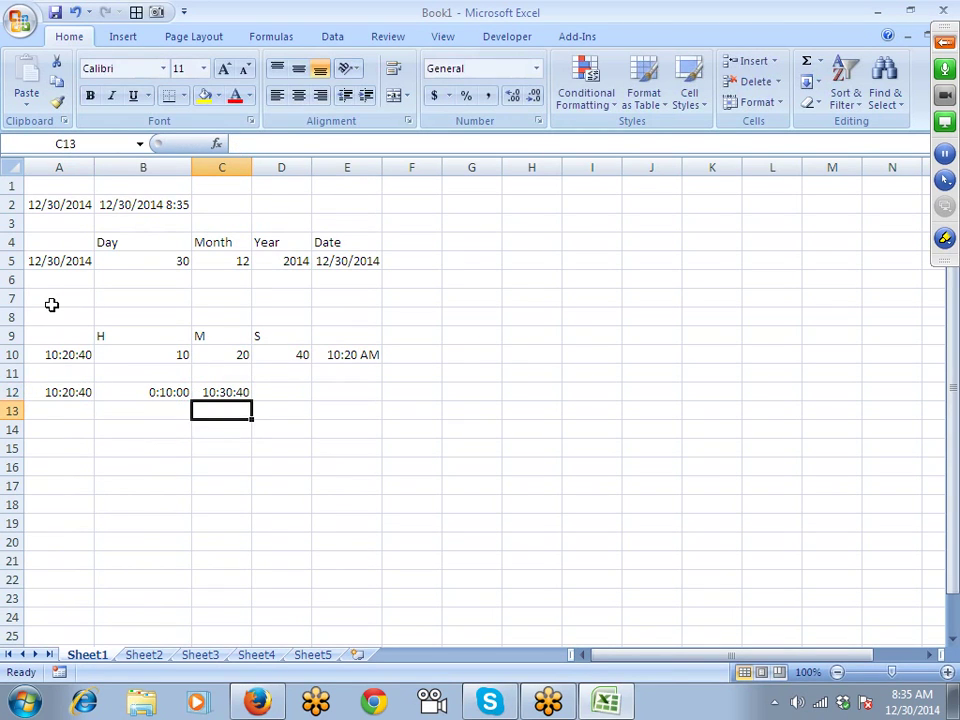
Fill the time from A12 down into A13 and enter the plain number 10 in B13
key("Left")
key("Left")
key("ctrl+d")
key("Right")
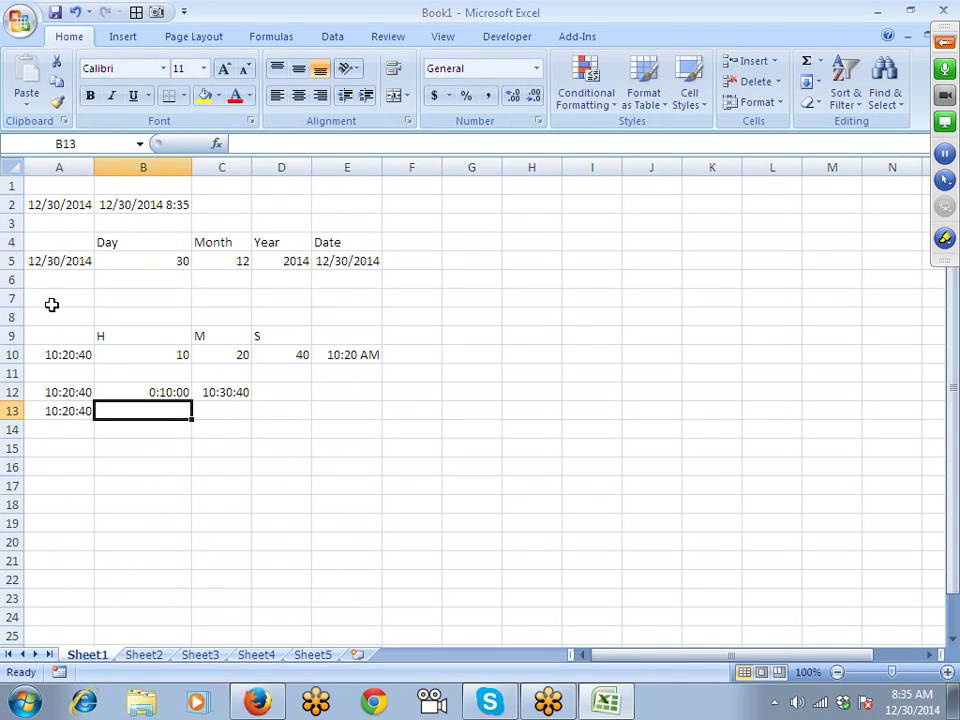
type("10")
key("Right")
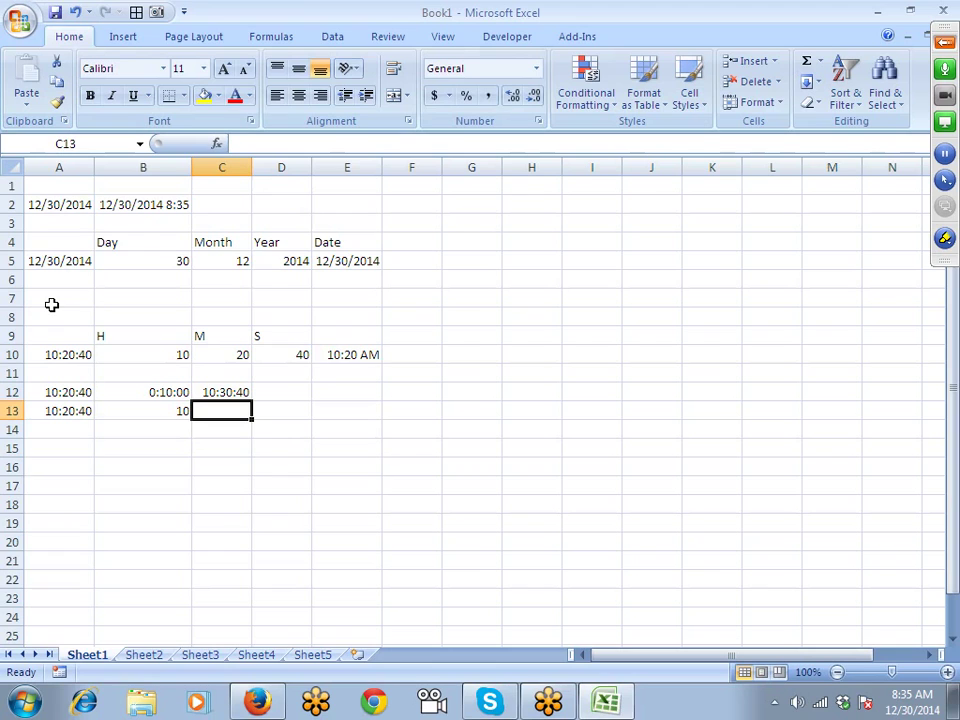
Add the number in B13 as minutes to the time in A13 with =A13+TIME(0,B13,0) in cell C13
type("=")
key("Left")
key("Left")
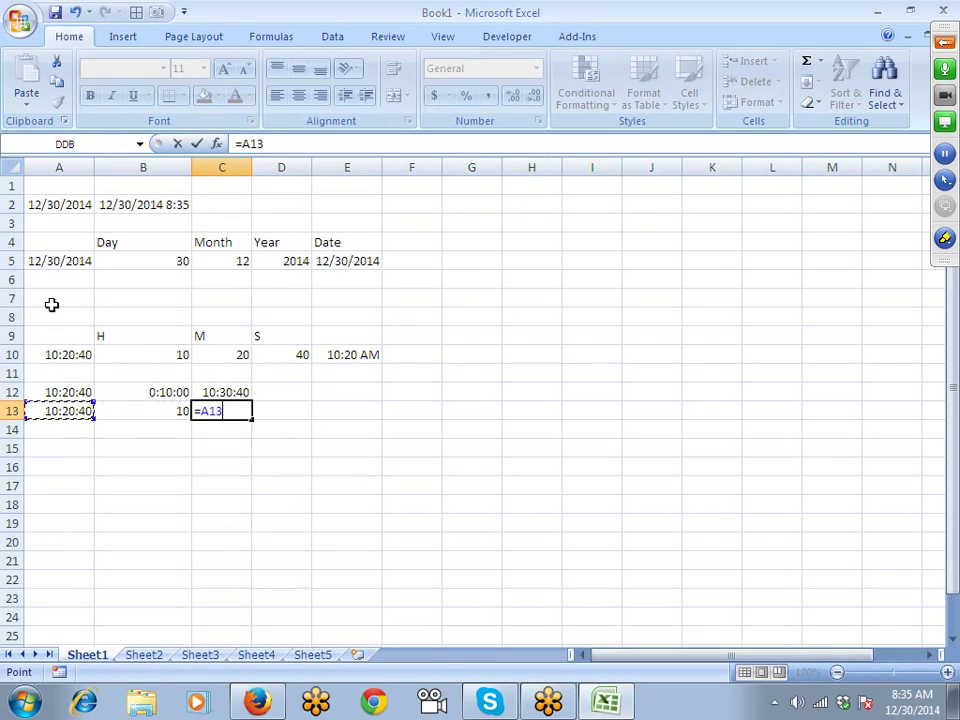
type("+time")
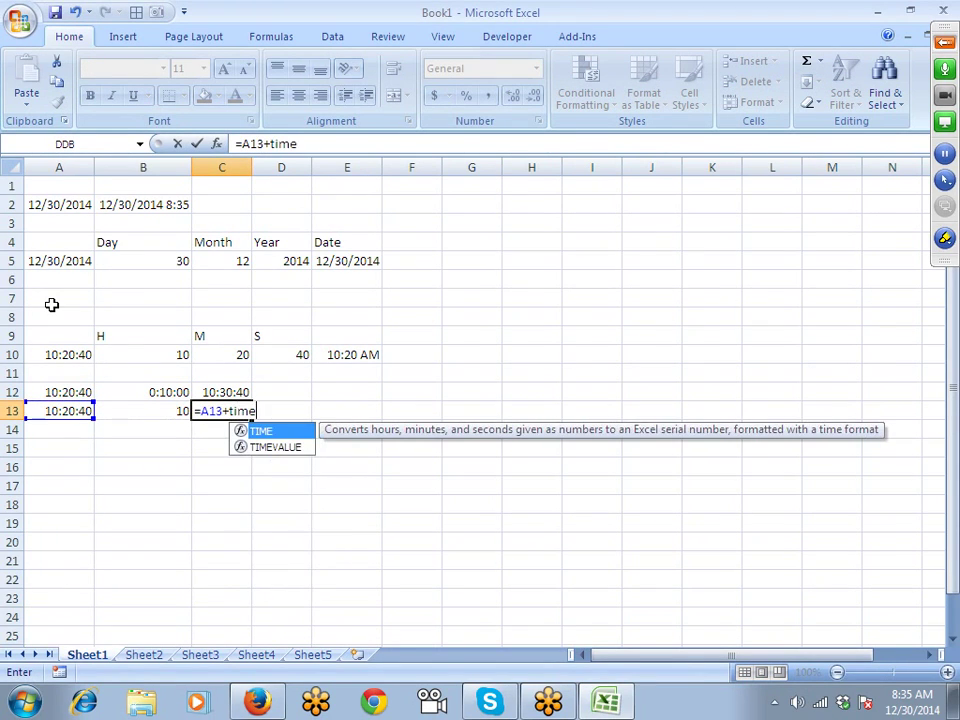
key("Tab")
type("0")
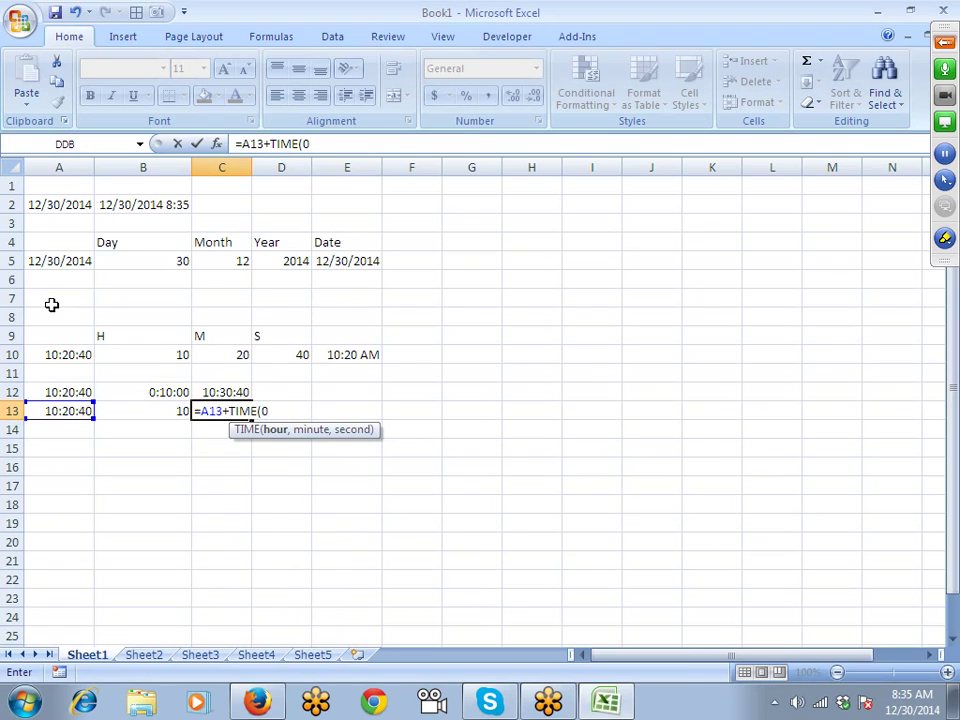
type(",")
key("Left")
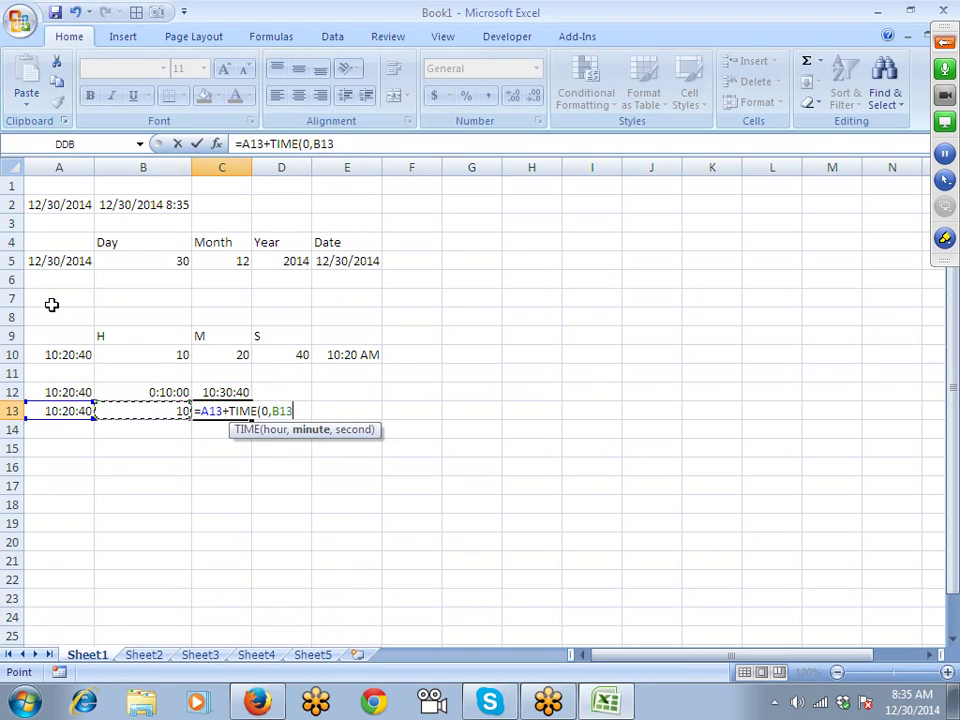
type(",0)")
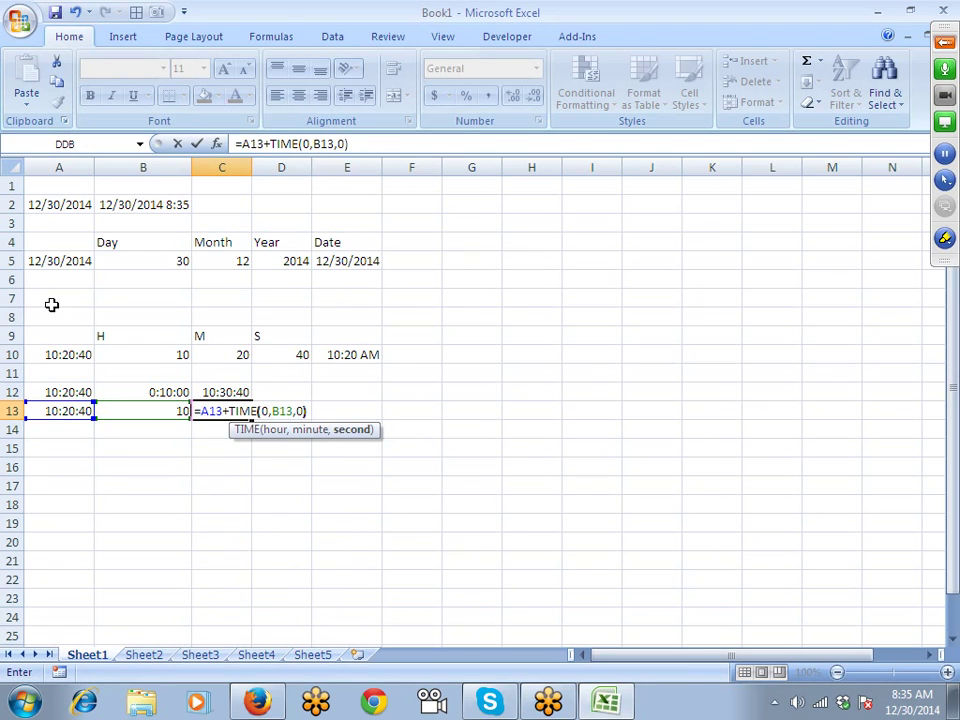
key("Return")
key("Up")
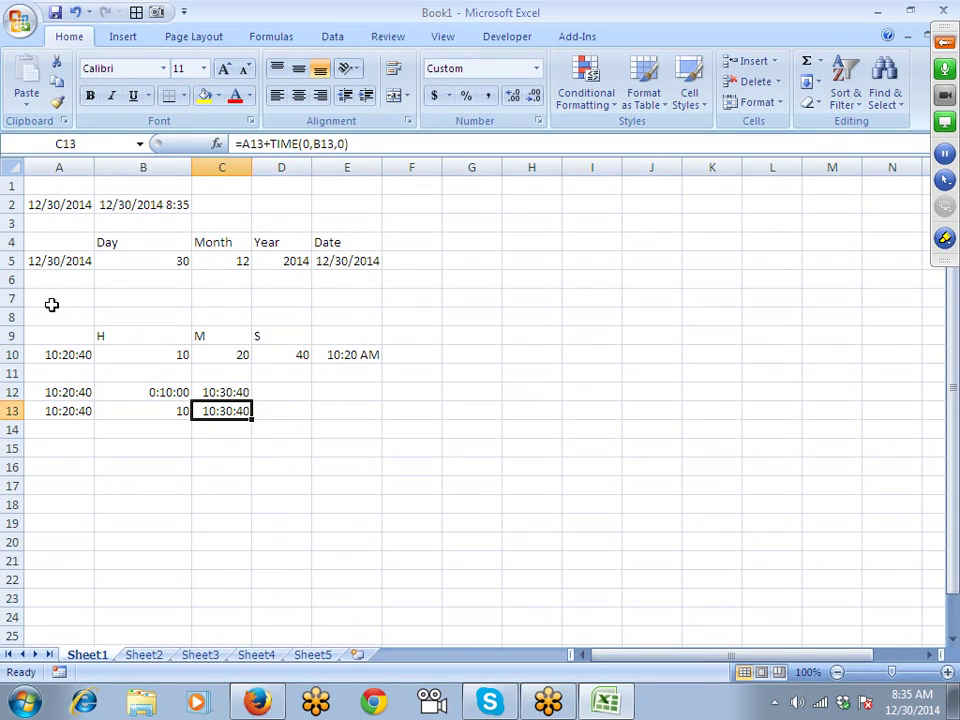
Copy the time in cell A13 into cell A16
key("Down")
key("Down")
key("Down")
key("Down")
key("Left")
key("Left")
key("Up")
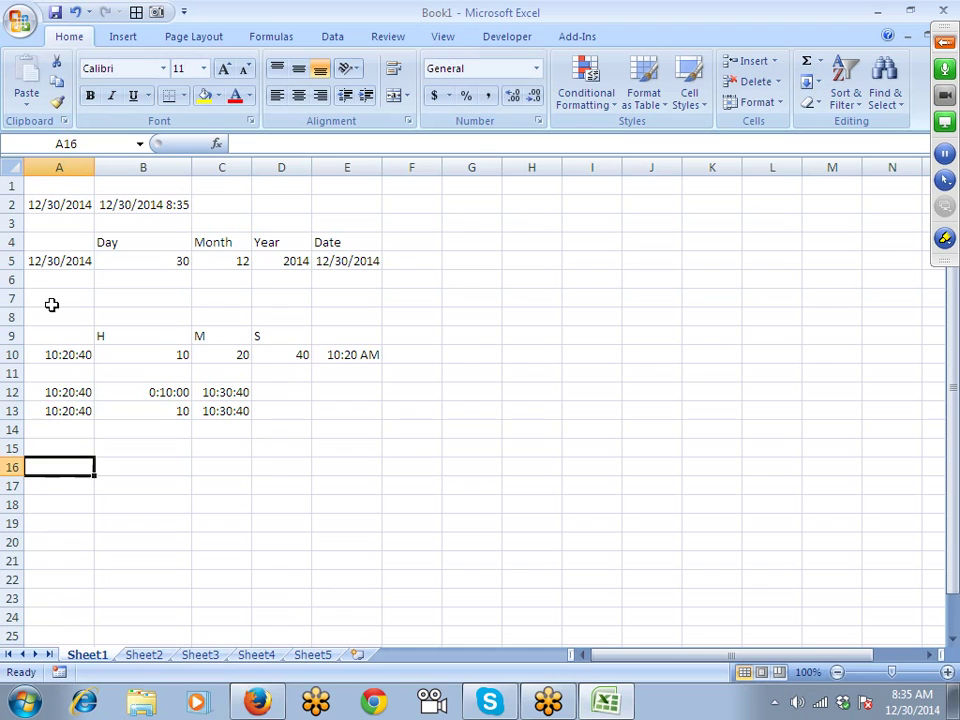
key("Up")
key("Up")
key("Up")
key("ctrl+c")
key("Down")
key("Down")
key("Down")
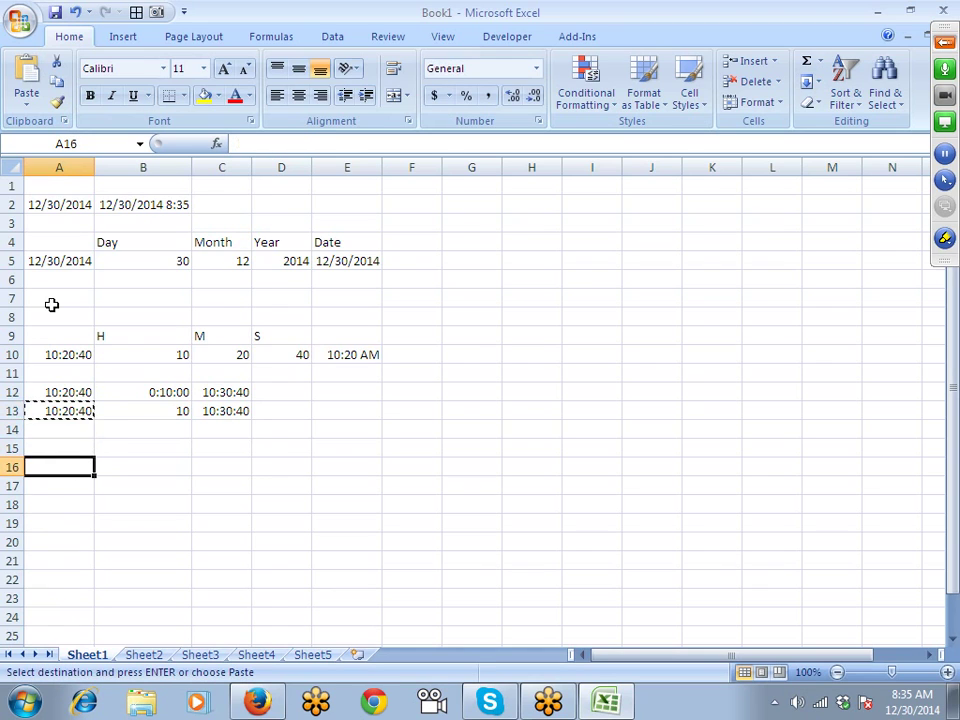
key("ctrl+v")
key("Escape")
Enter the end time 18:00 in cell B16, beside the copied time
key("Right")
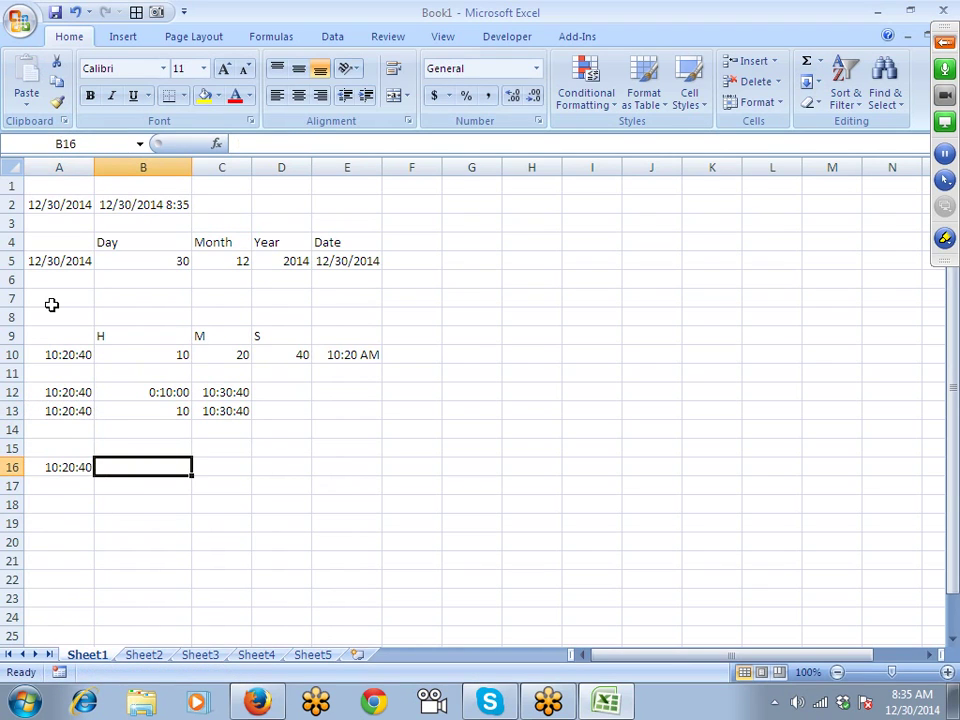
type("18:00")
key("Right")
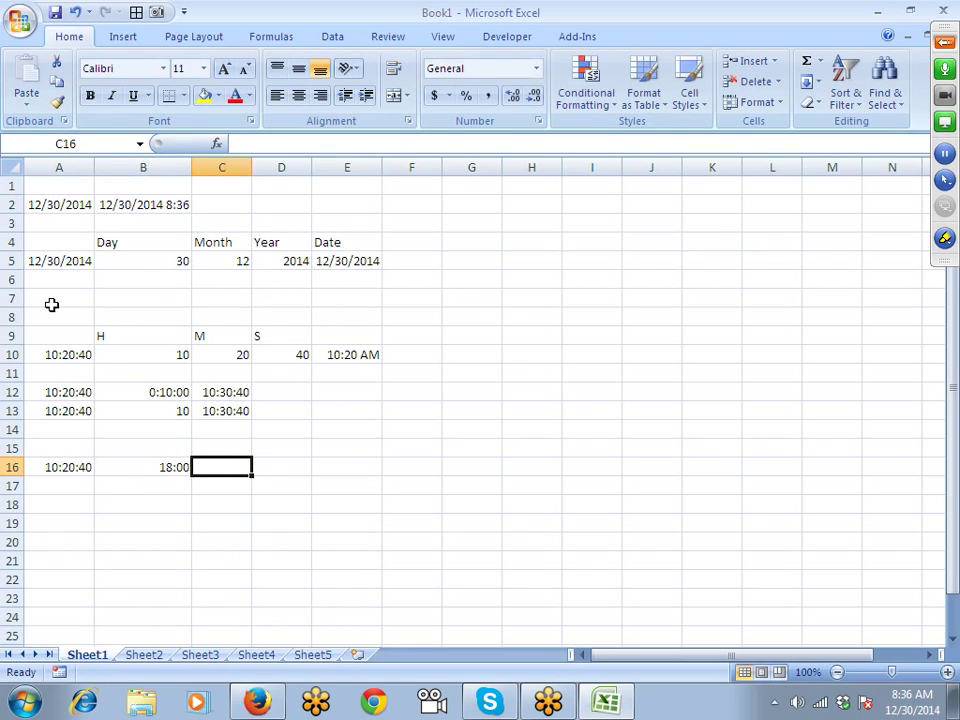
Calculate the elapsed time in cell C16 with the formula =B16-A16
type("=")
key("Left")
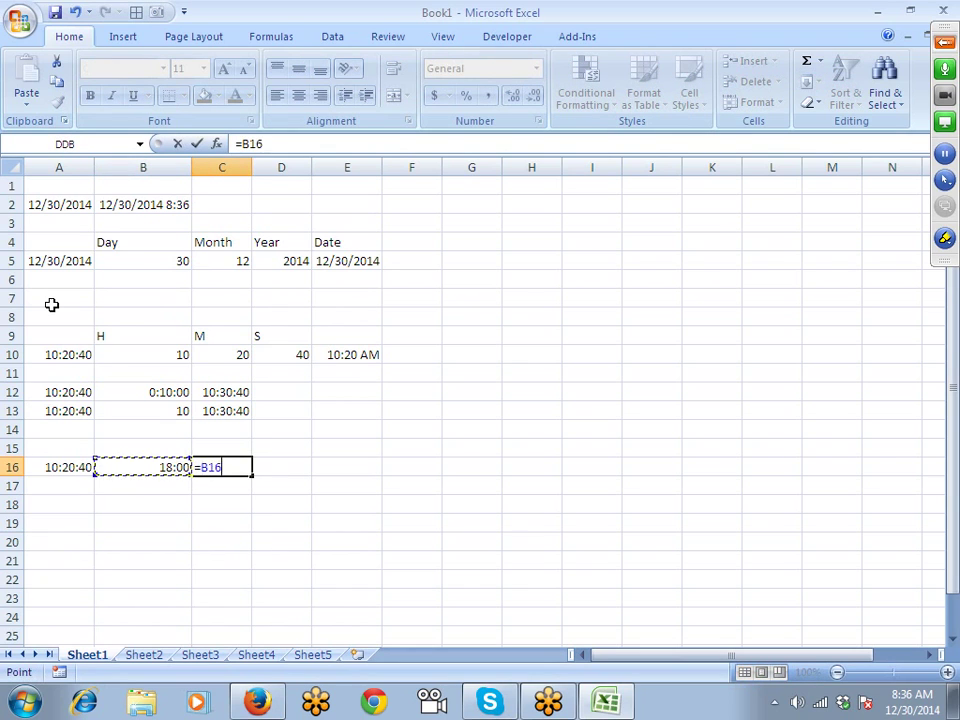
type("-")
key("Left")
key("Left")
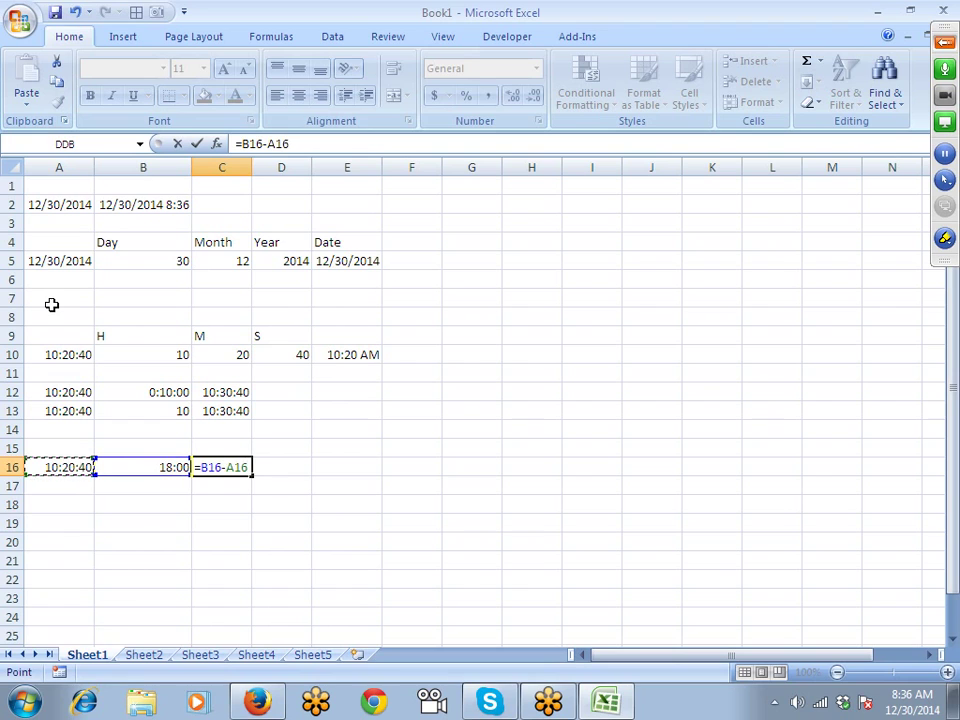
key("Return")
type(".")
key("Escape")
key("Up")
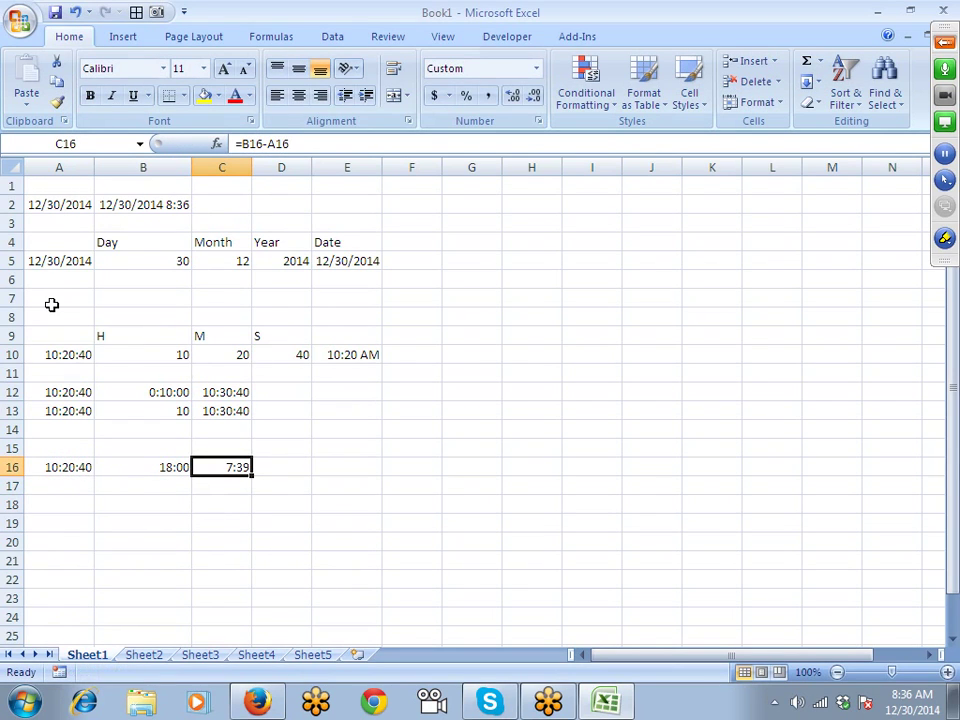
Inspect the subtraction formula in C16 and the stored time value behind B16
key("F2")
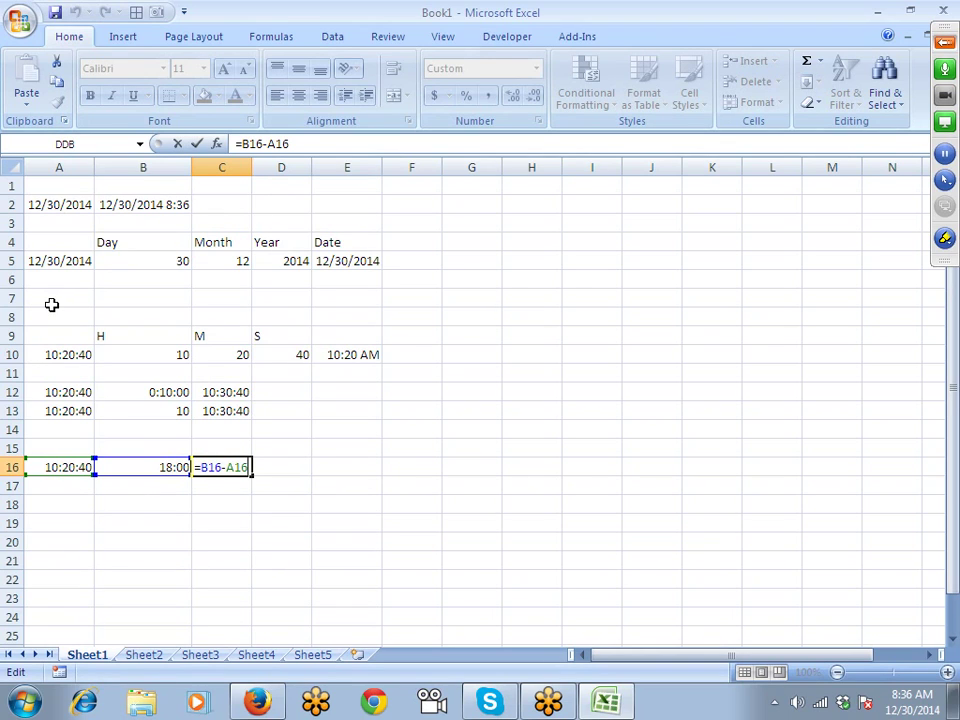
key("shift+Tab")
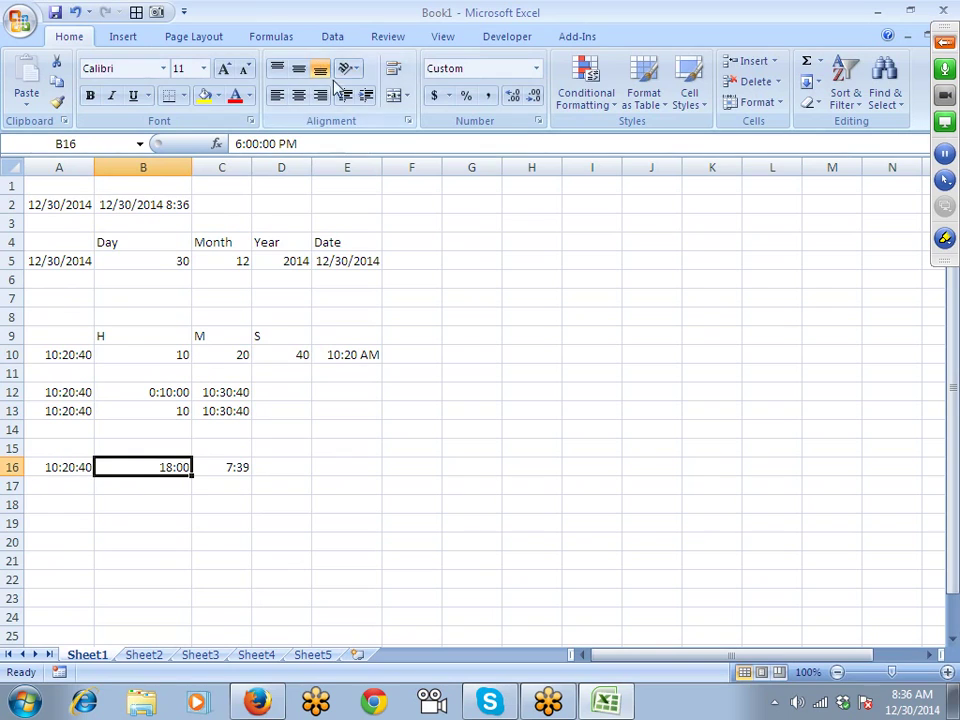
left_click(327, 141)
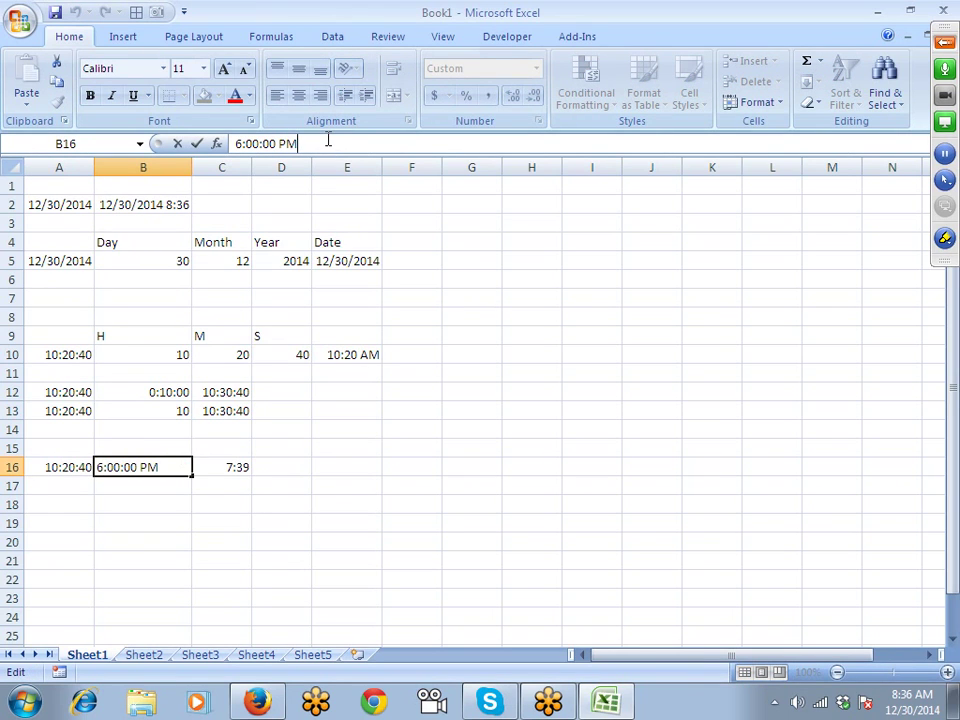
key("Escape")
Try the 12-hour entry 6:00 PM in cell B17, and clear the cell again
key("Down")
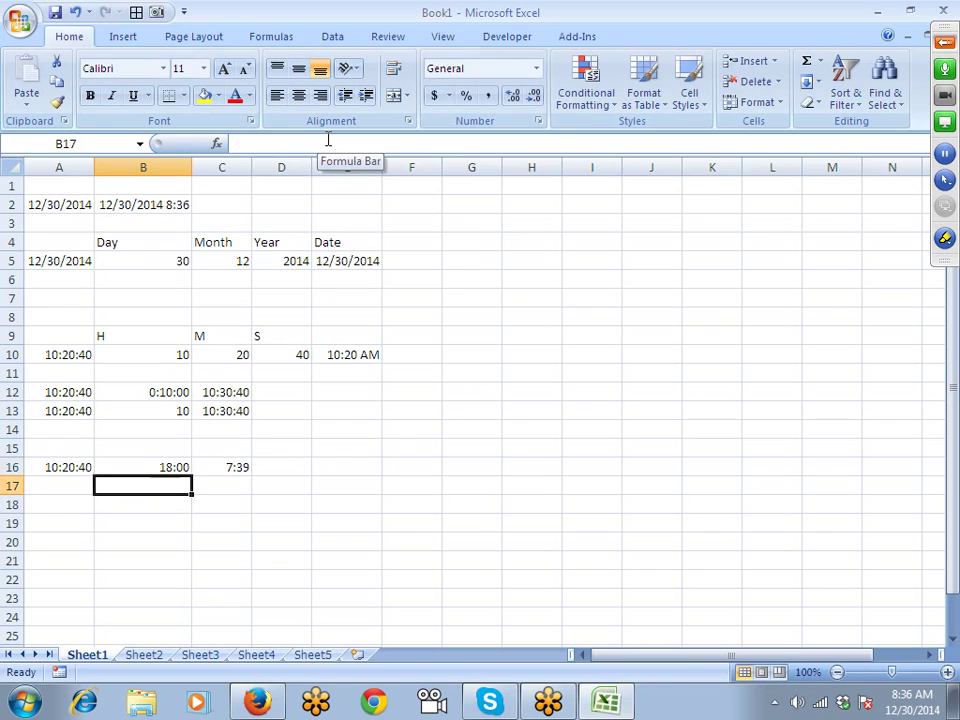
type("6:00")
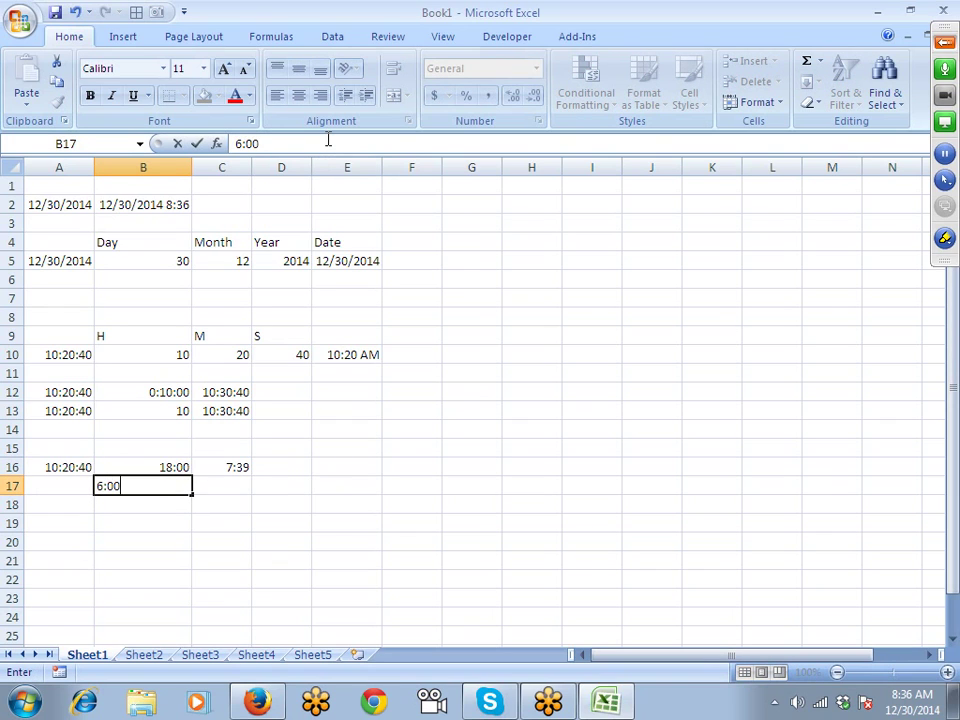
type(" PM")
key("Return")
key("Up")
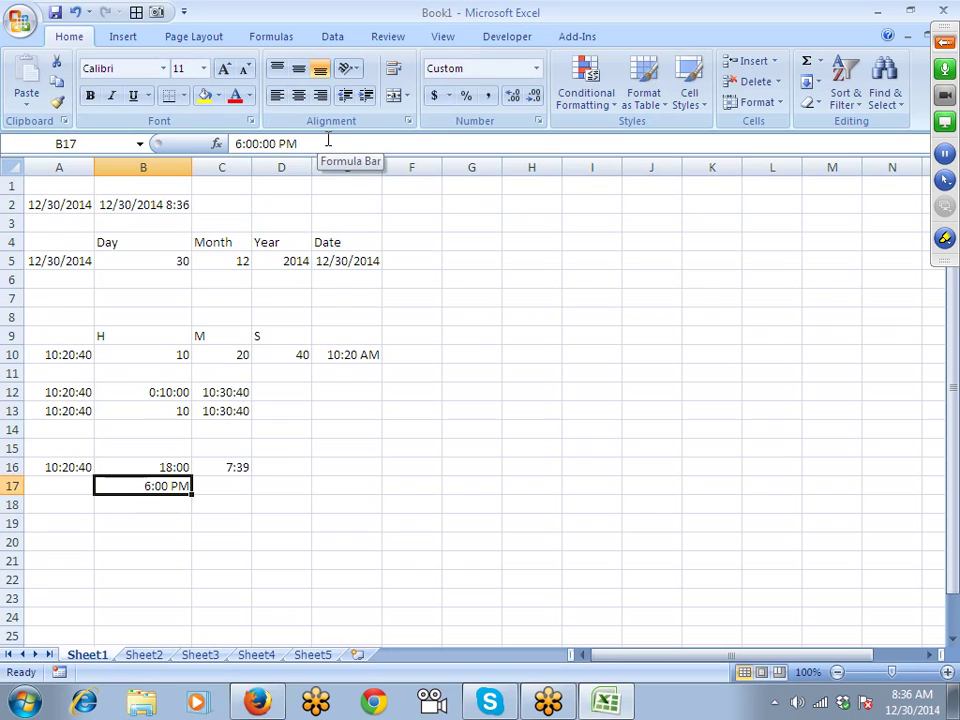
key("Delete")
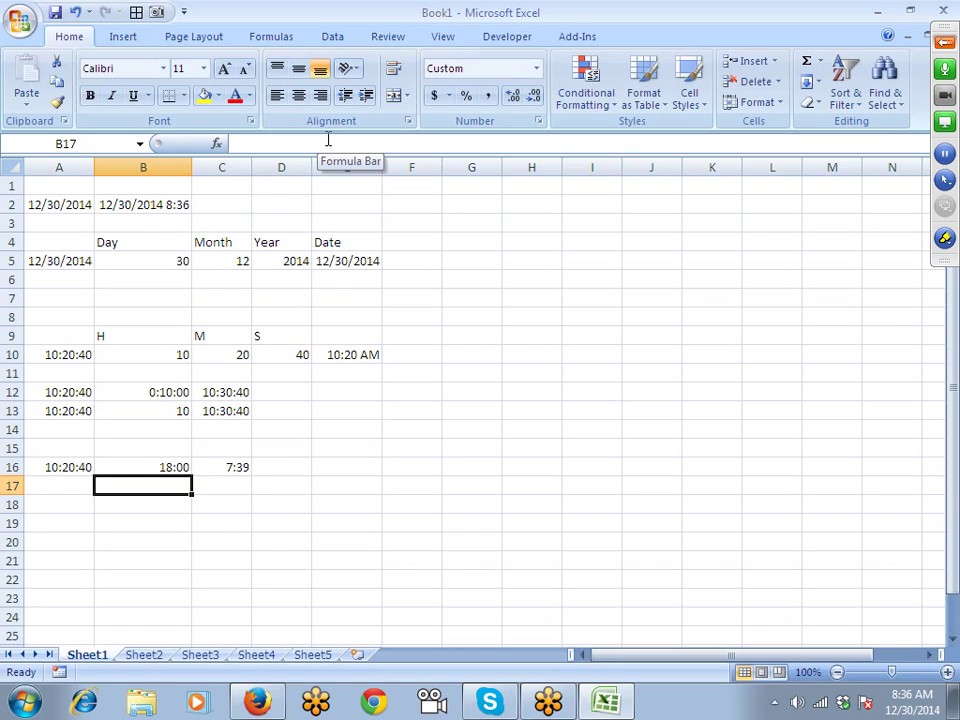
Add the heading Date in cell A19 and insert today's date beneath it in A20
key("Down")
key("Down")
key("Left")
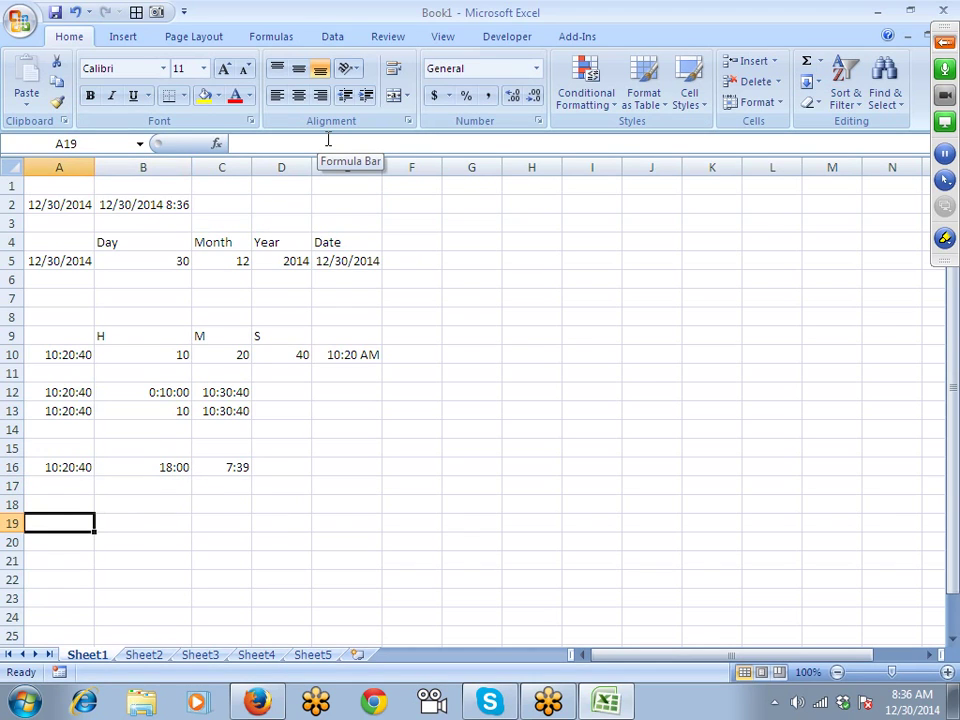
type("Date")
key("Return")
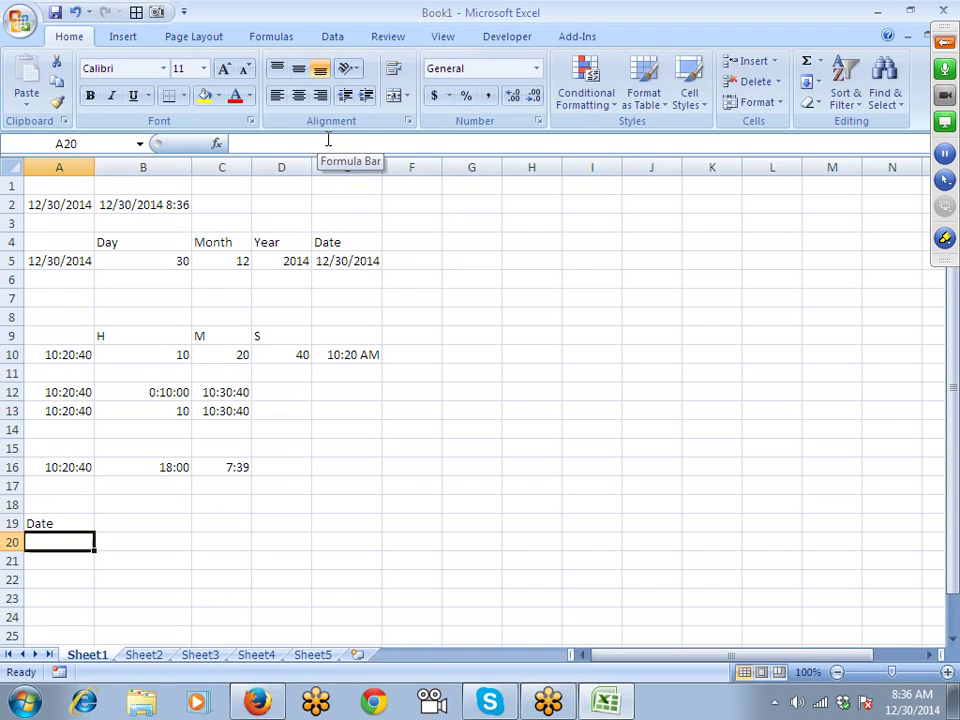
key("ctrl+semicolon")
key("Return")
key("Up")
Enter the start time 10:20 in cell B20, beside today's date
key("Right")
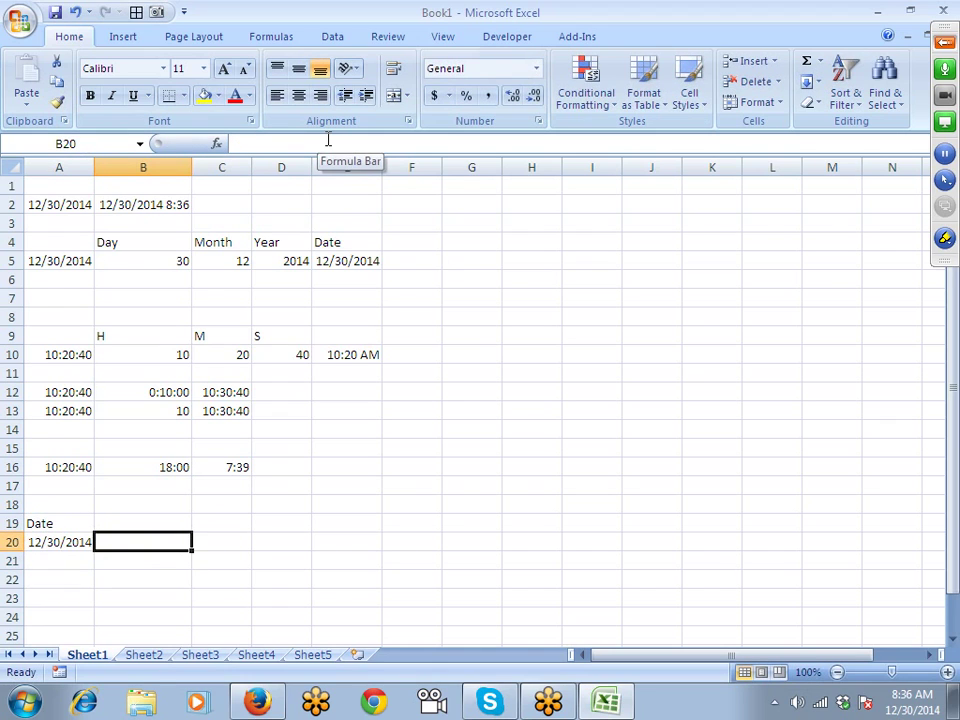
type("10:1")
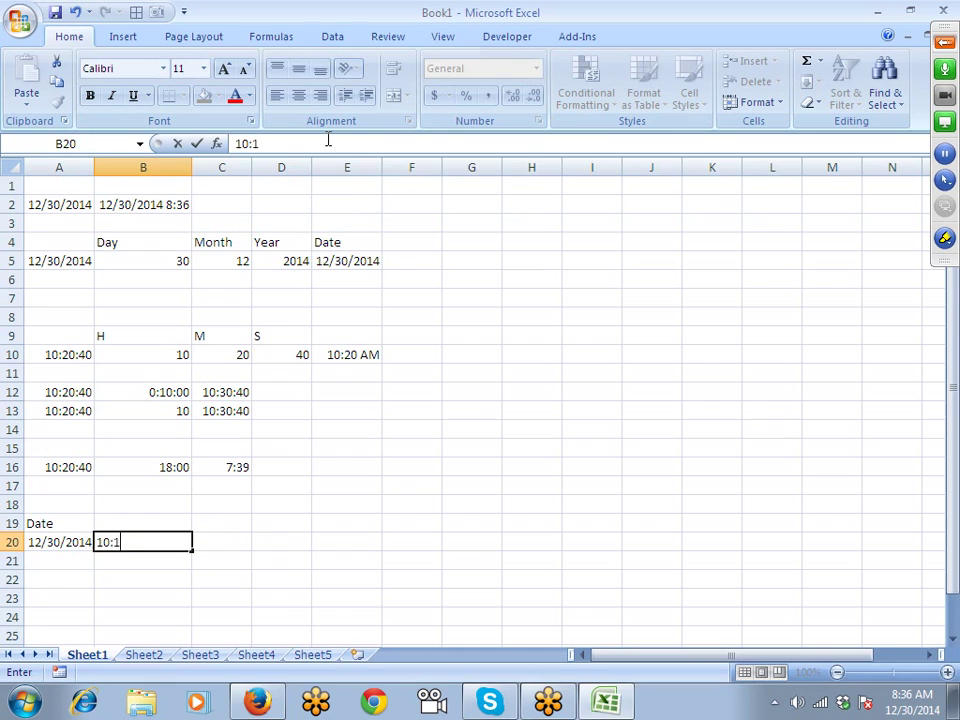
type("0")
key("BackSpace")
key("BackSpace")
type("20")
key("Tab")
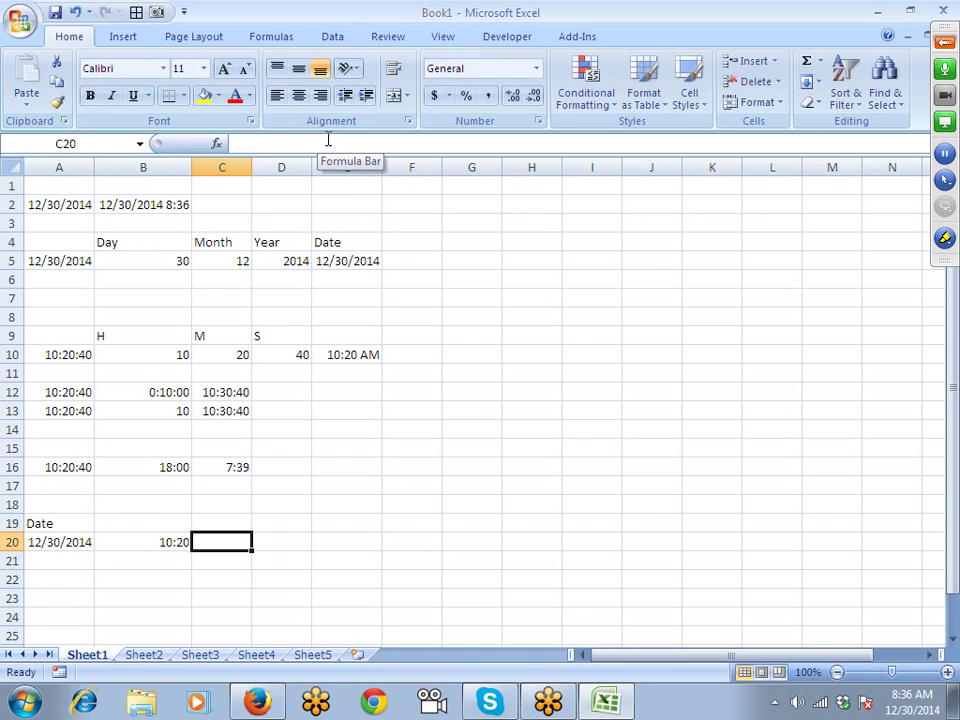
Calculate the following day's date in C20 with =A20+1 and enter the time 2:00 in D20
key("Home")
key("Right")
key("Right")
type("=")
key("Left")
key("Left")
type("+")
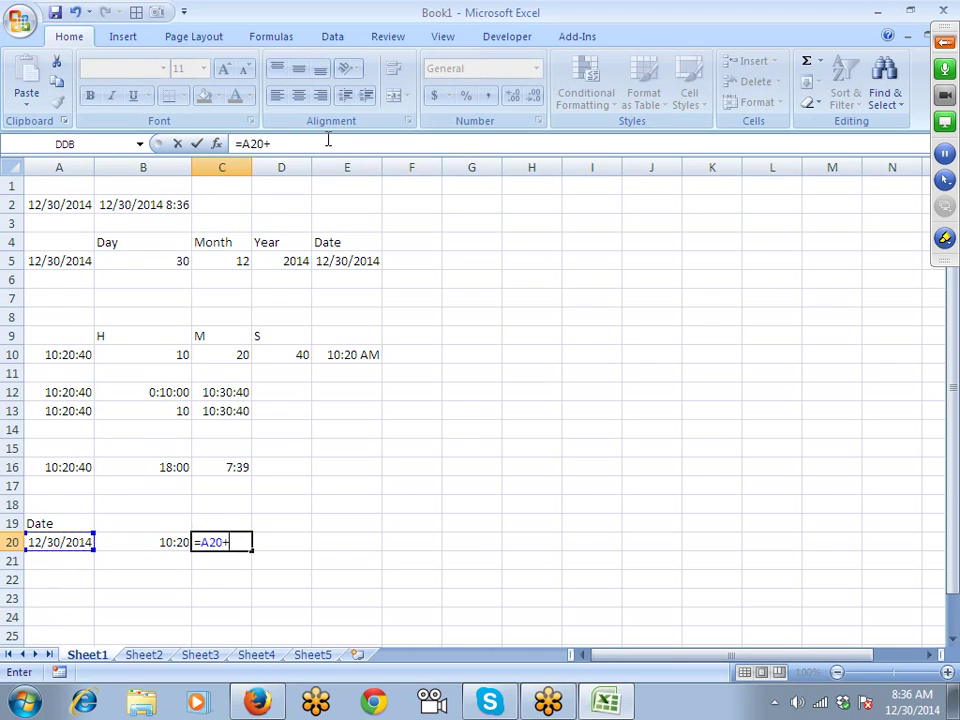
type("1")
key("Tab")
type("2:00")
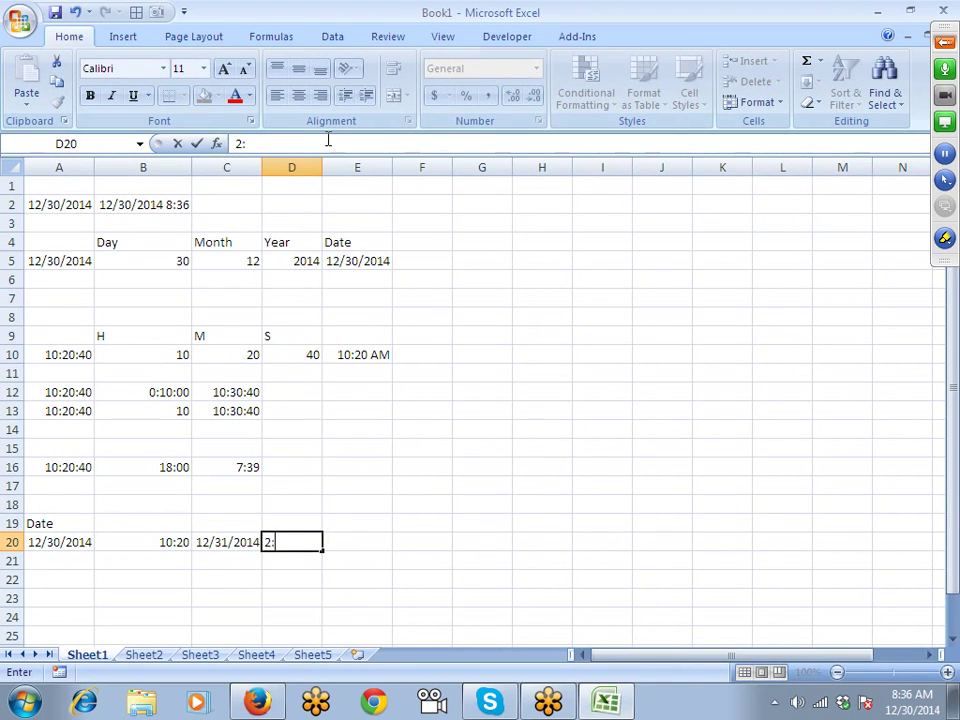
key("Tab")
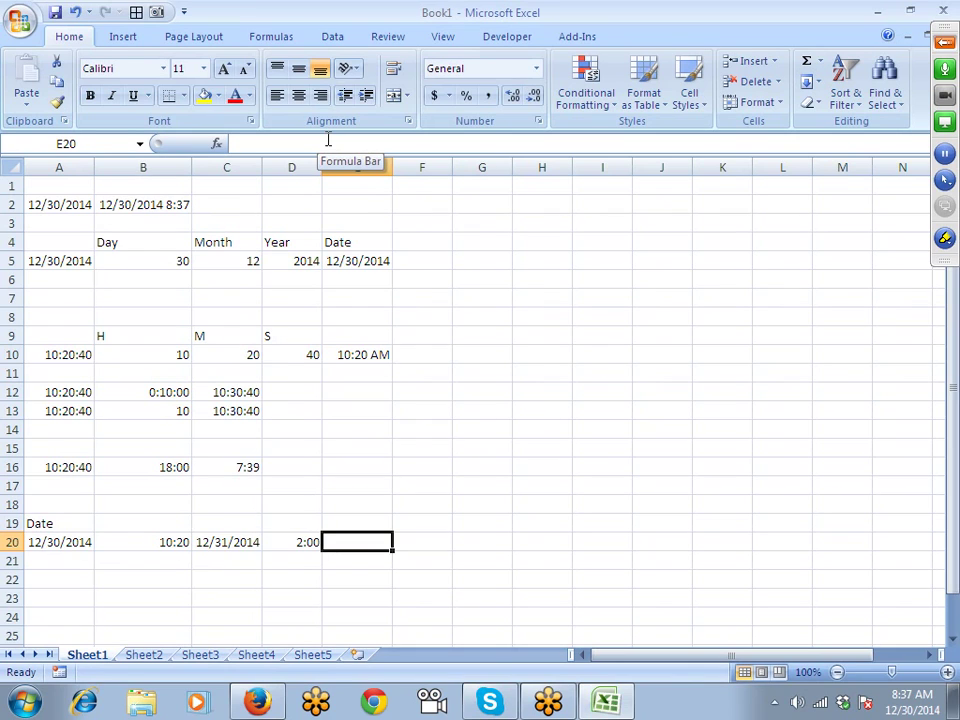
type("=")
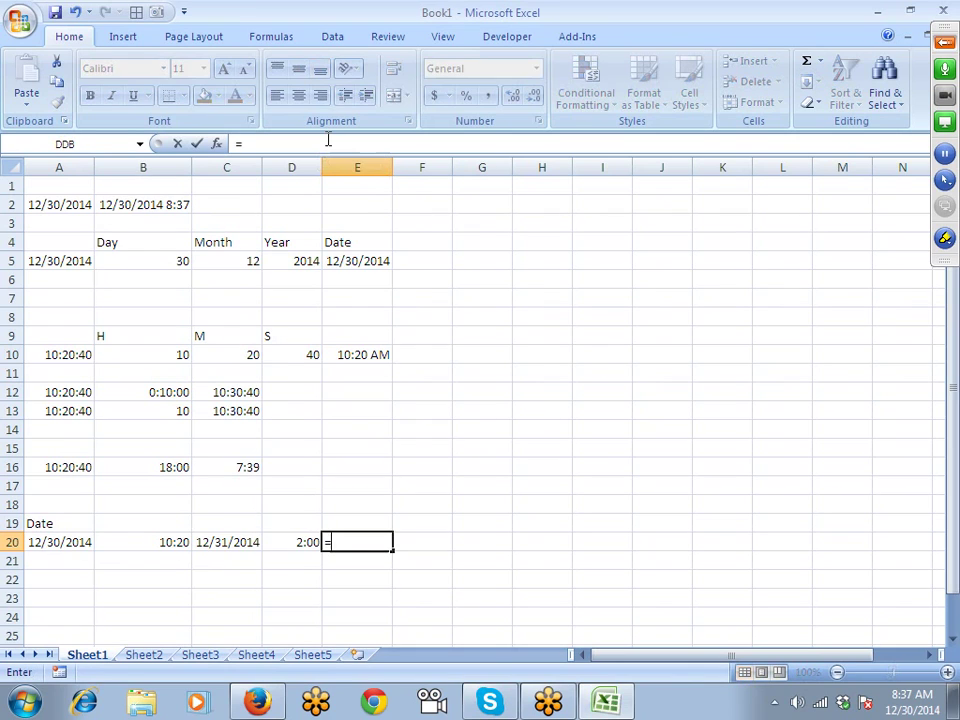
key("Left")
key("Left")
key("Left")
type("-")
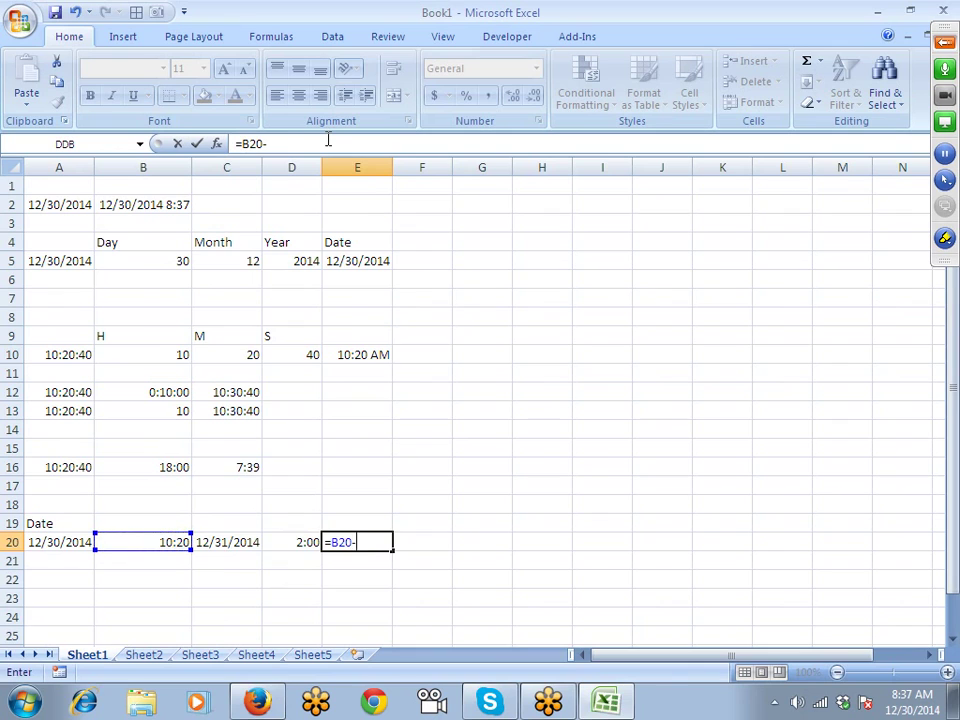
key("Left")
key("Escape")
Try to calculate the time difference in E20 with =D20-B20, and clear the cell again
type("=")
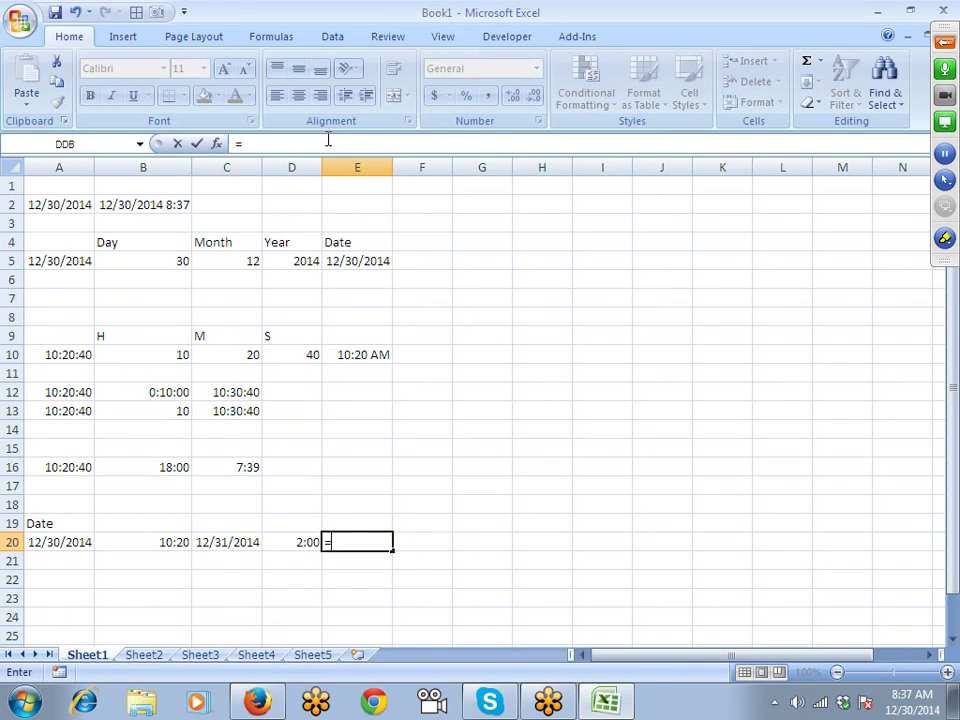
key("Left")
type("-")
key("Left")
key("Left")
key("Left")
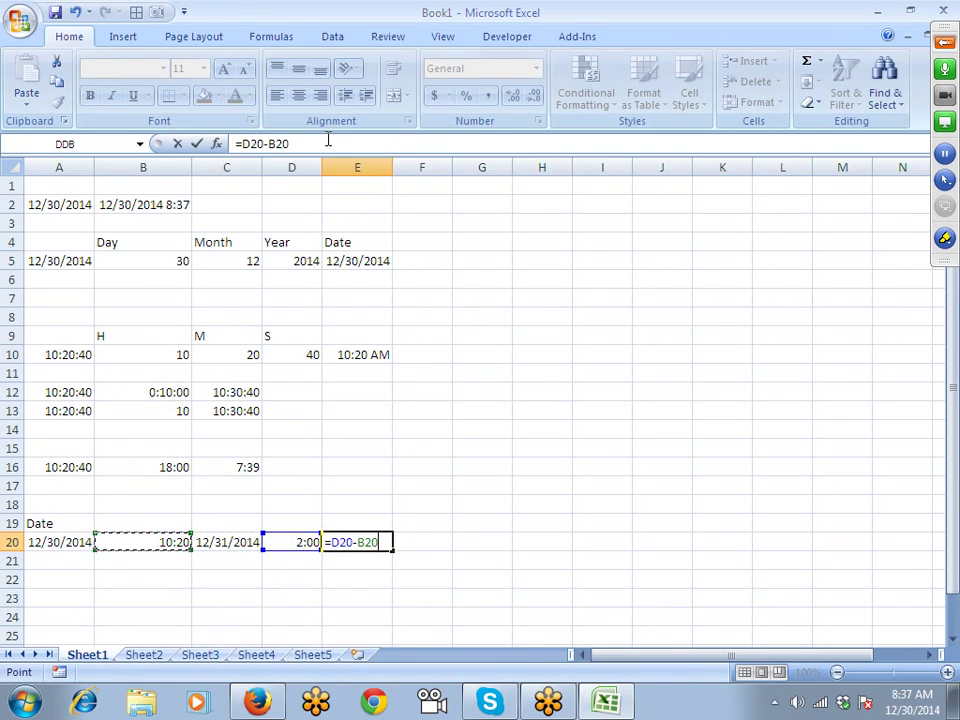
key("Return")
key("Up")
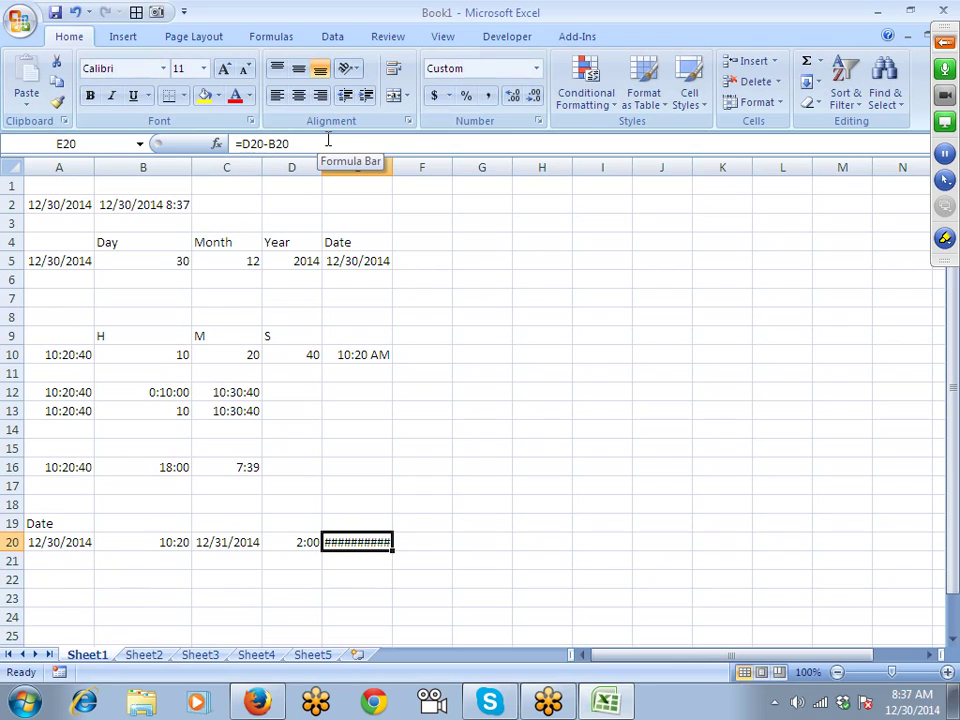
key("Left")
key("Left")
key("Left")
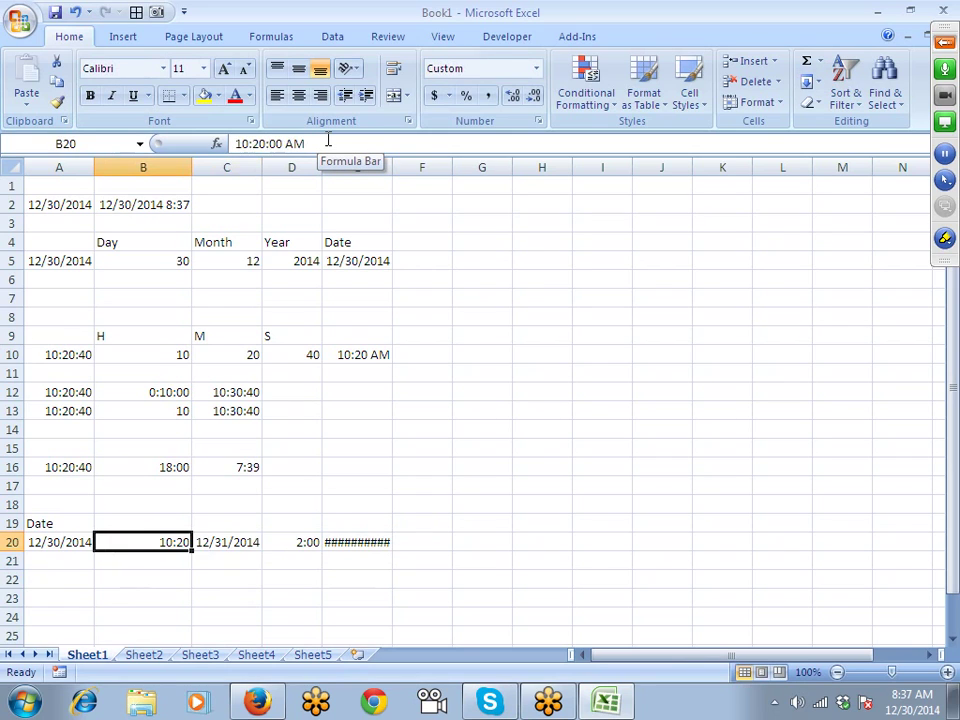
key("Right")
key("Right")
key("Right")
key("Delete")
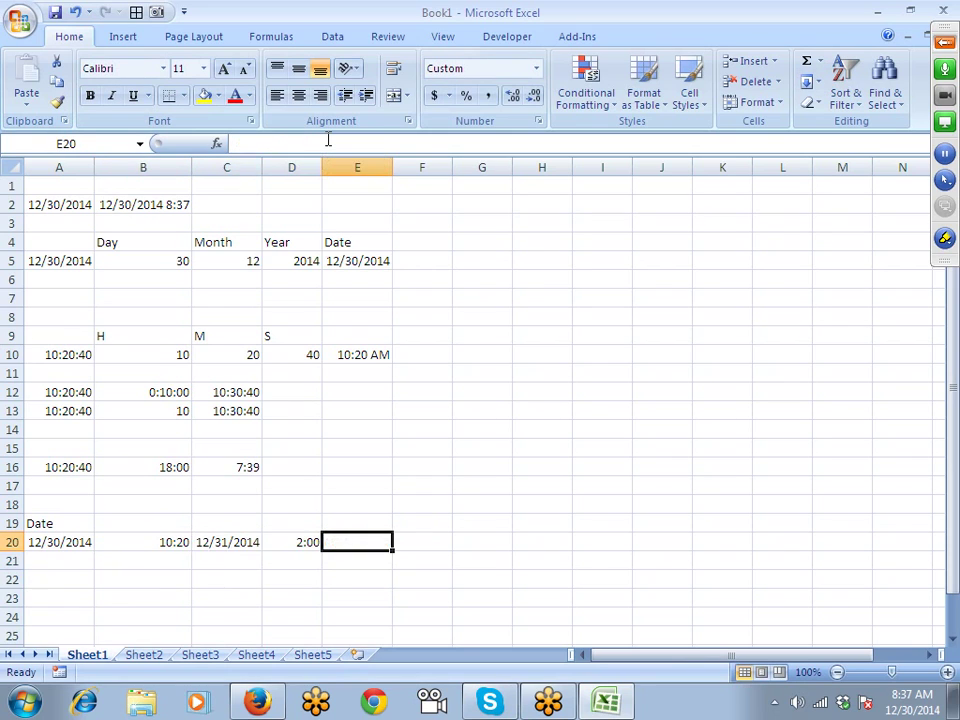
Combine the start date and start time in cell B21 with the formula =A20+B20
key("Left")
key("Left")
key("Left")
key("Down")
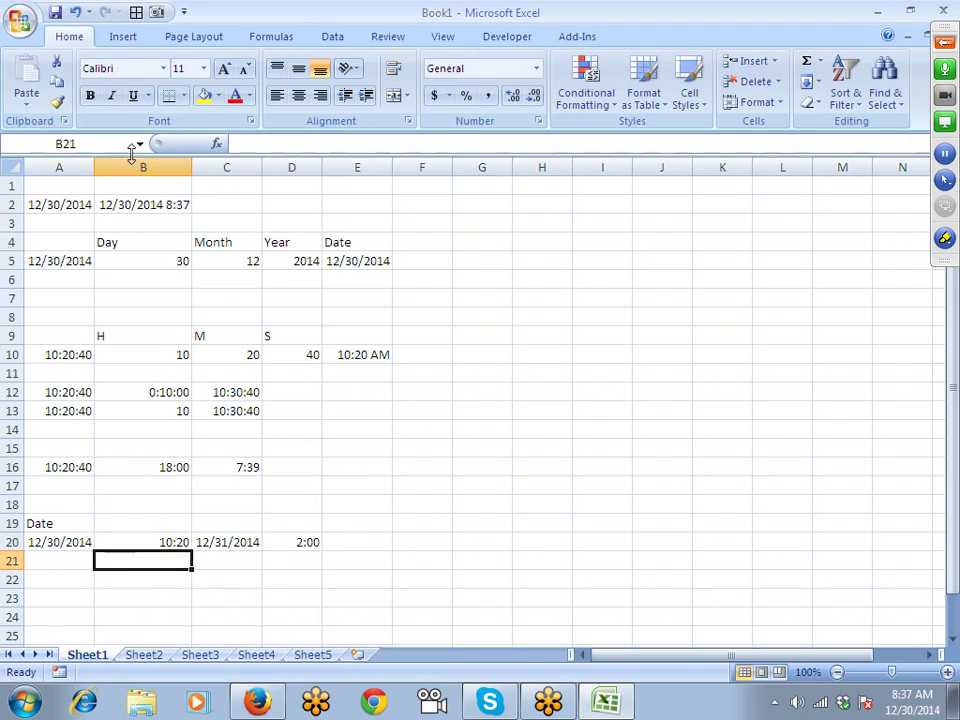
left_click(137, 205)
left_click(137, 556)
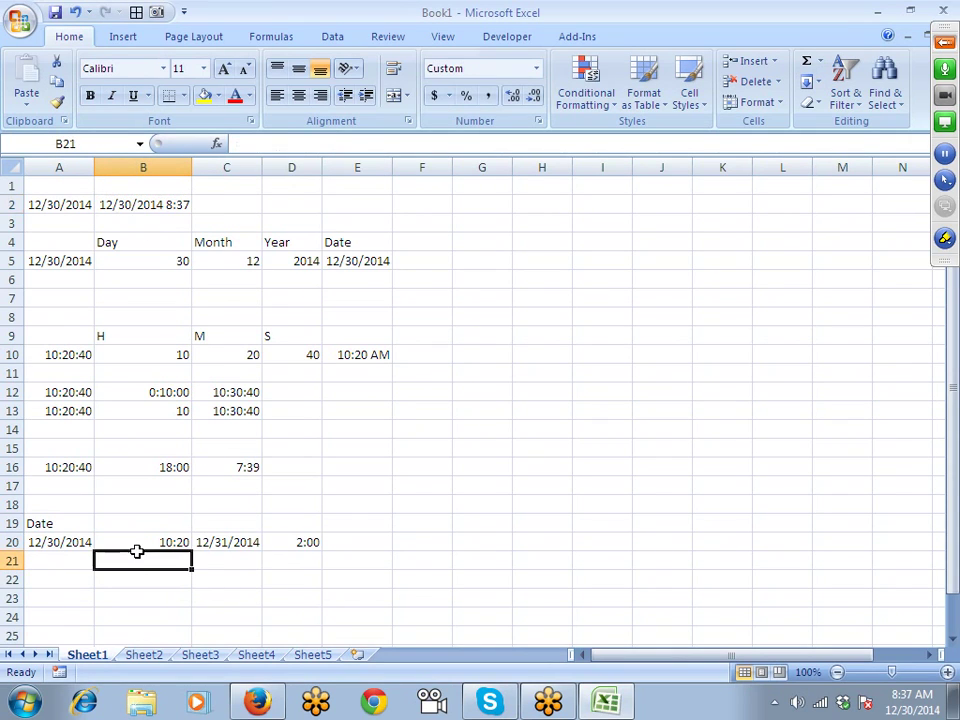
type("=")
key("Left")
key("Up")
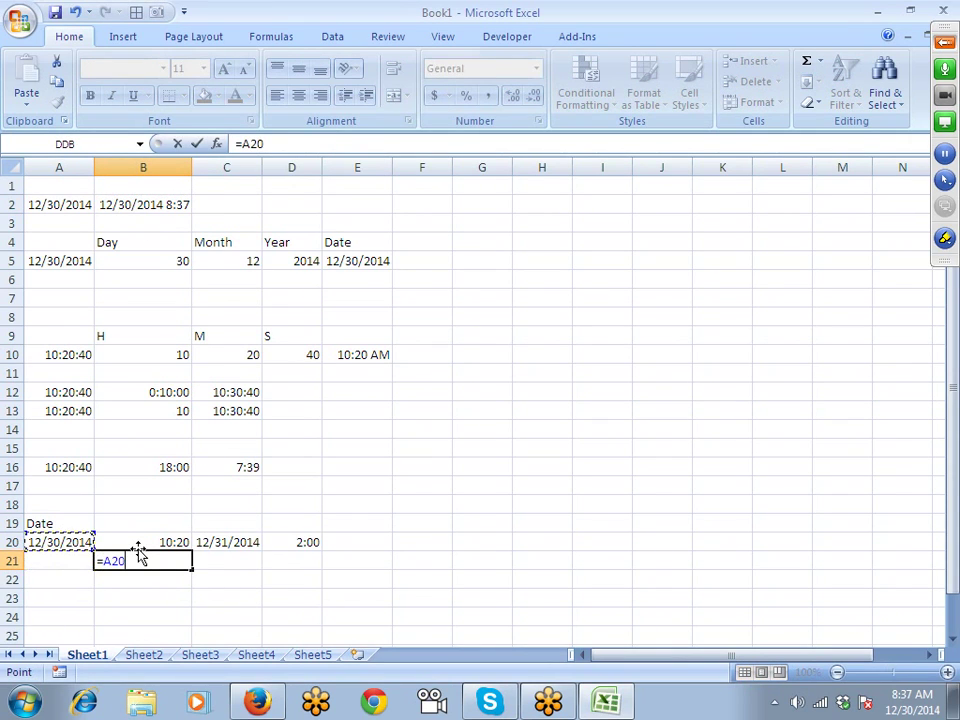
type("+")
key("Up")
key("Return")
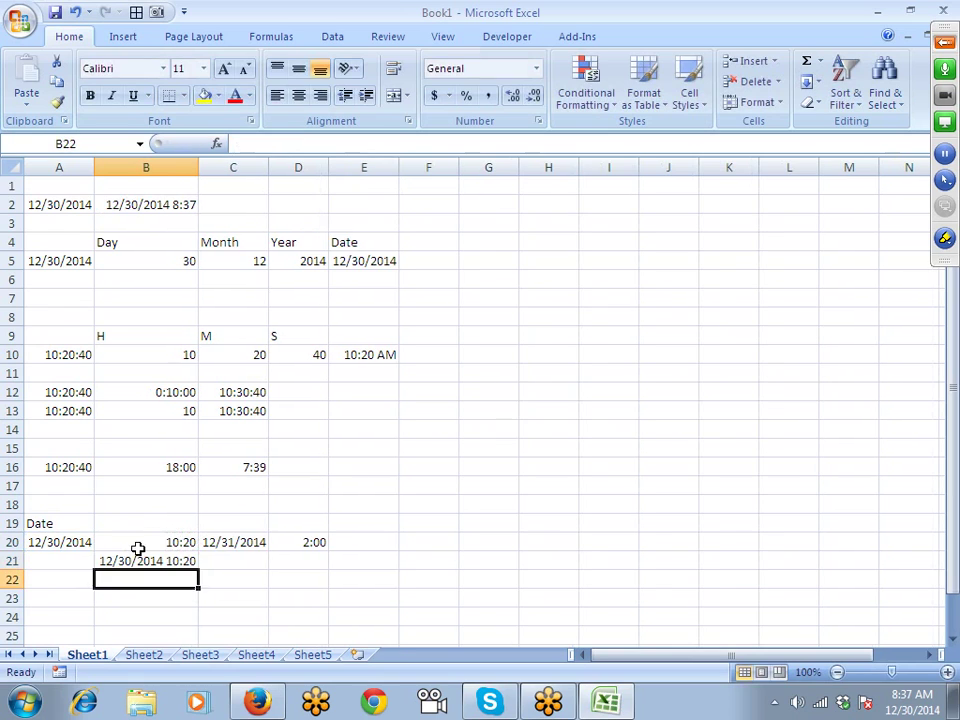
Combine the end date and end time in cell C21 with the formula =C20+D20
key("Right")
key("Right")
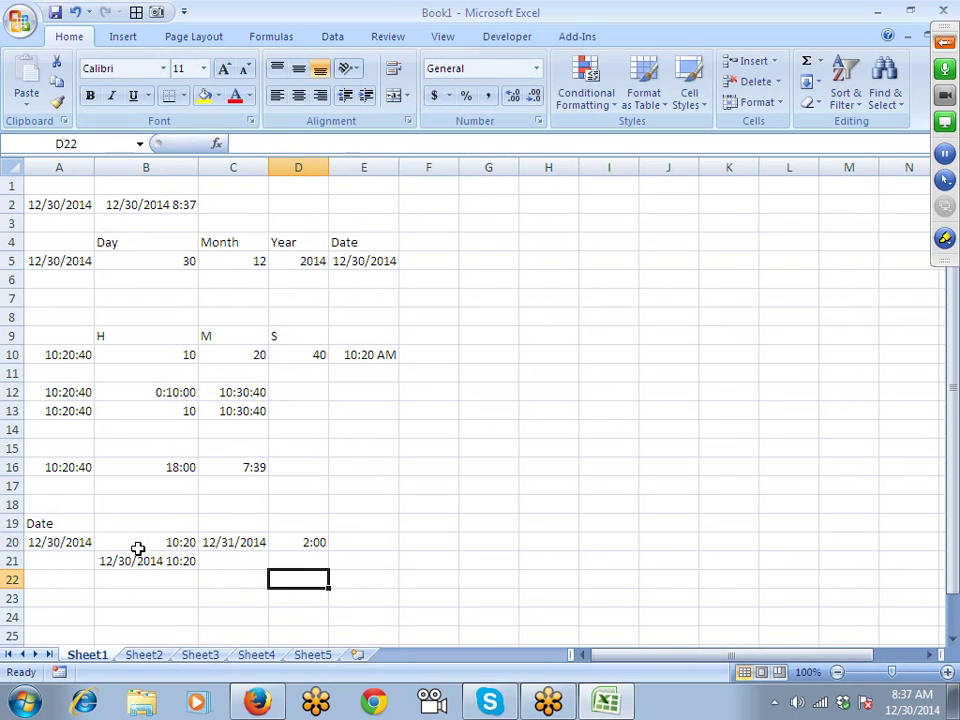
key("Left")
key("Up")
type("=C20+")
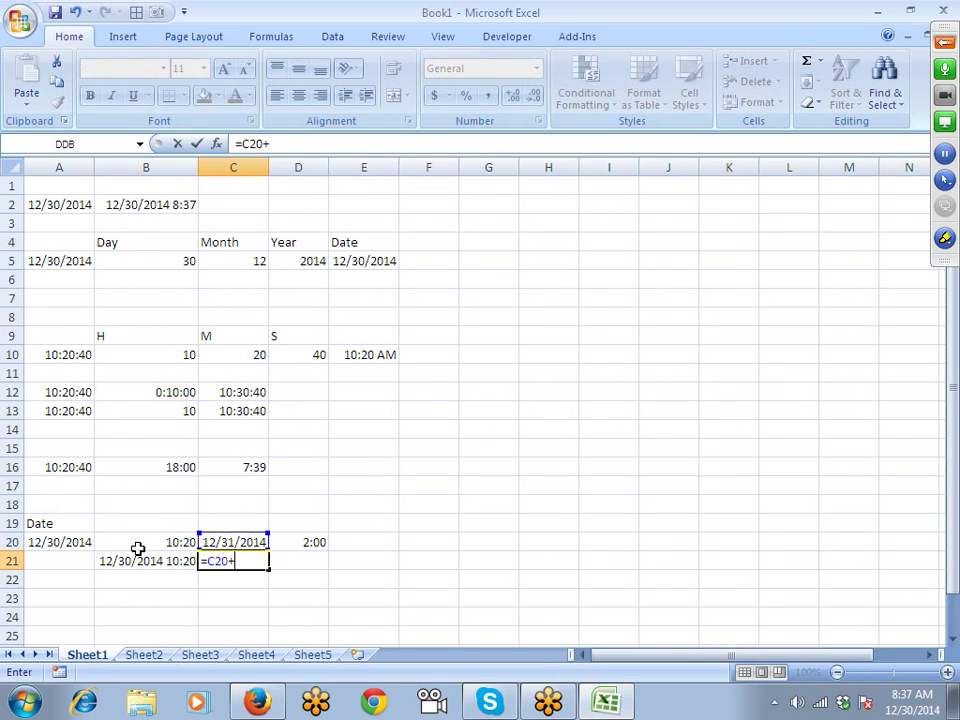
key("Right")
key("Up")
key("Return")
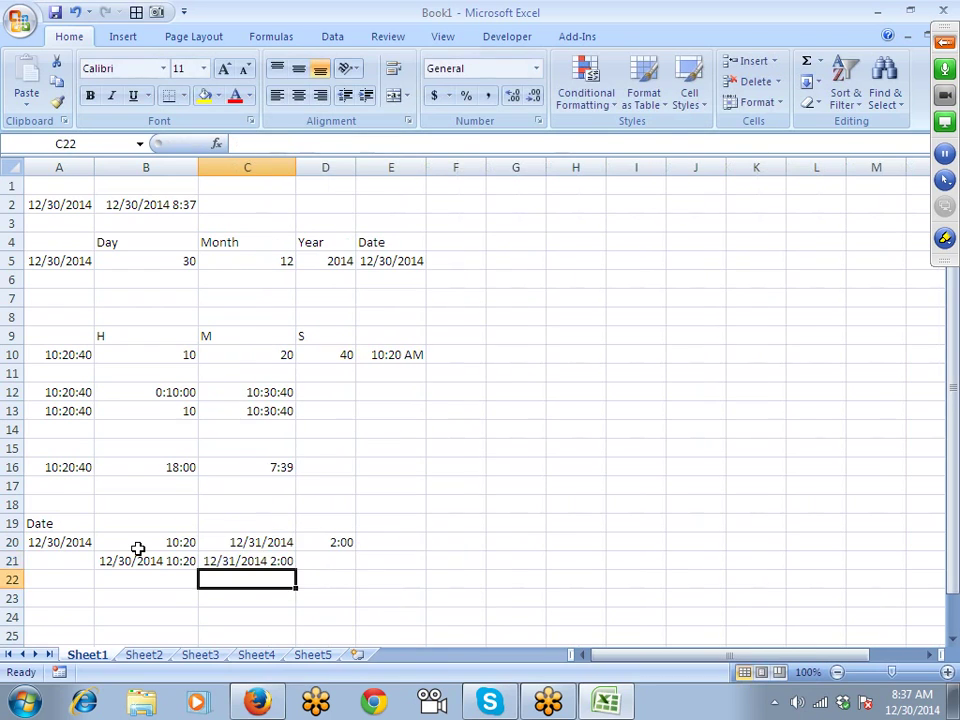
Calculate the elapsed time between the two combined date-times in D21 with the formula =C21-B21
key("Up")
key("Right")
type("=")
key("Left")
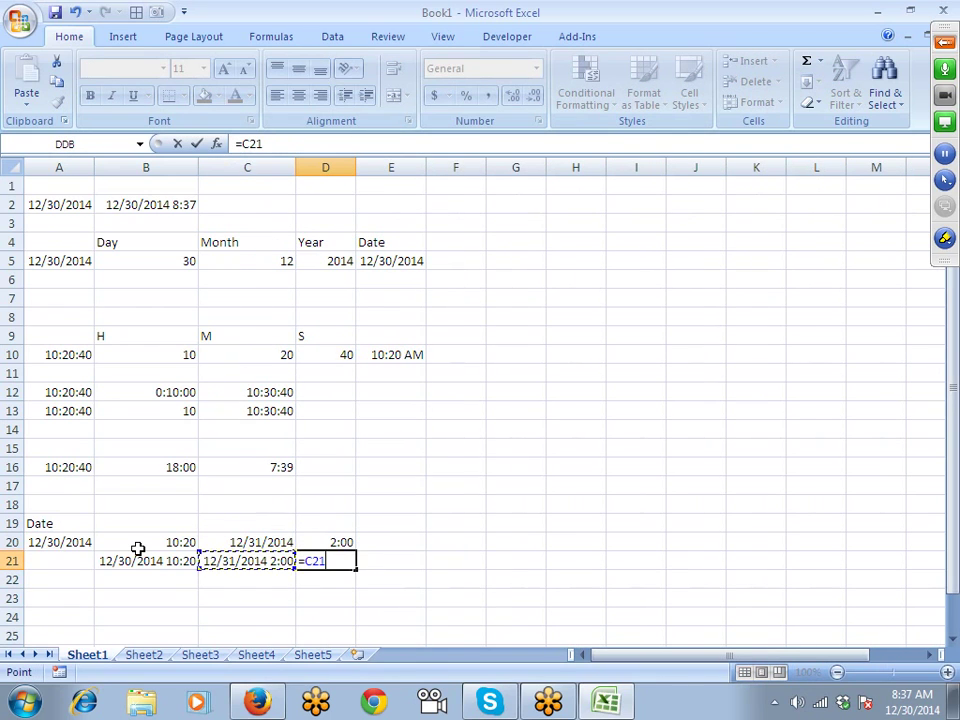
type("-")
key("Left")
key("Left")
key("Left")
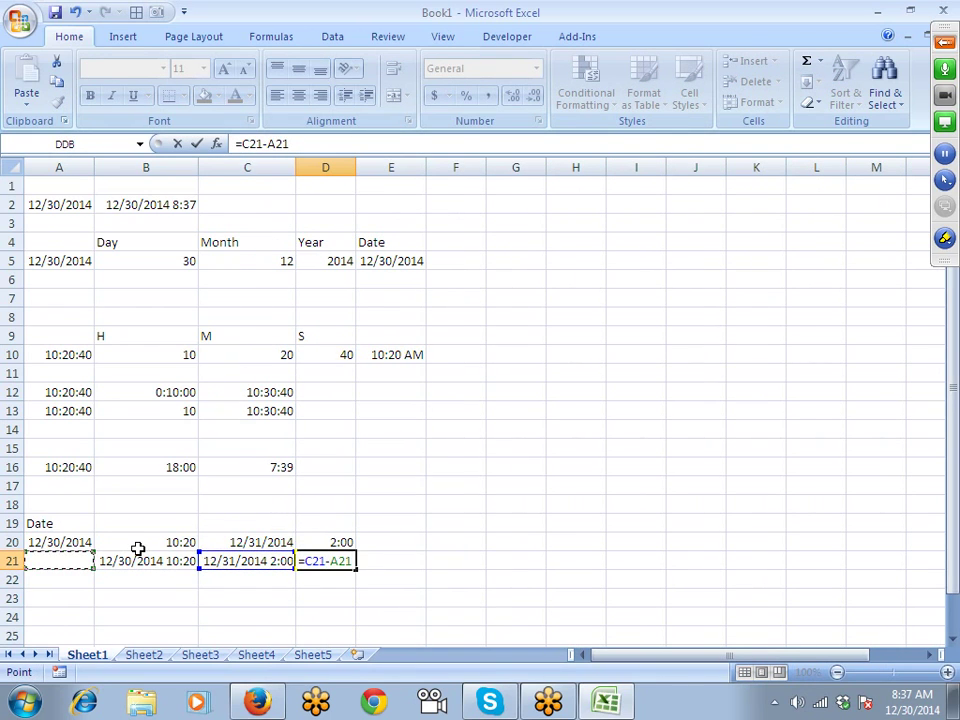
key("Right")
key("Return")
Format the elapsed time in D21 with the Time format type 37:30:55
key("Up")
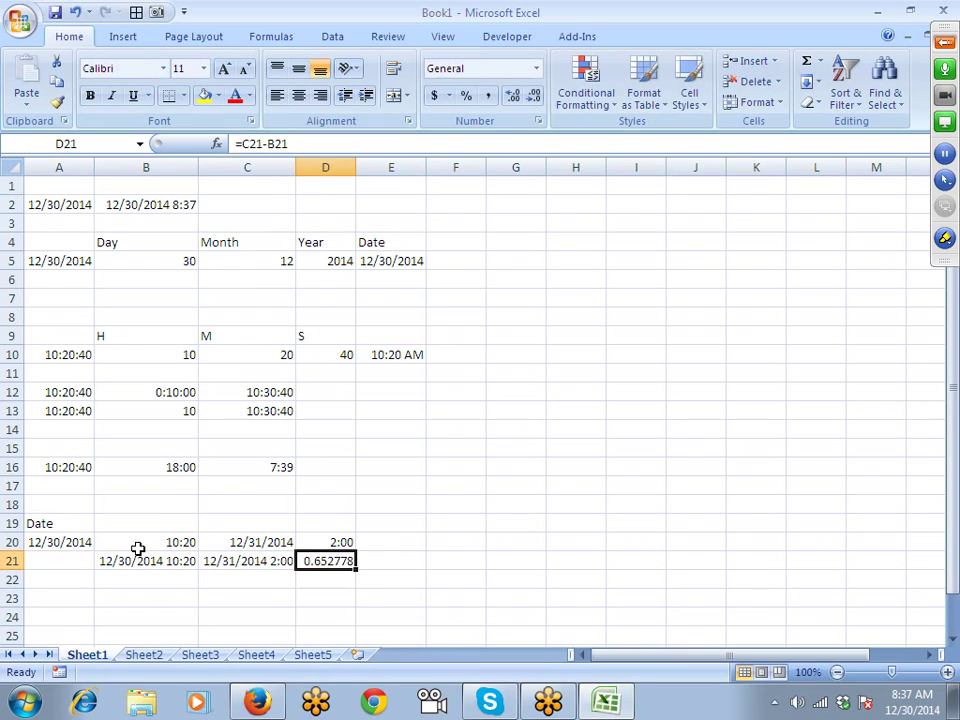
left_click(541, 122)
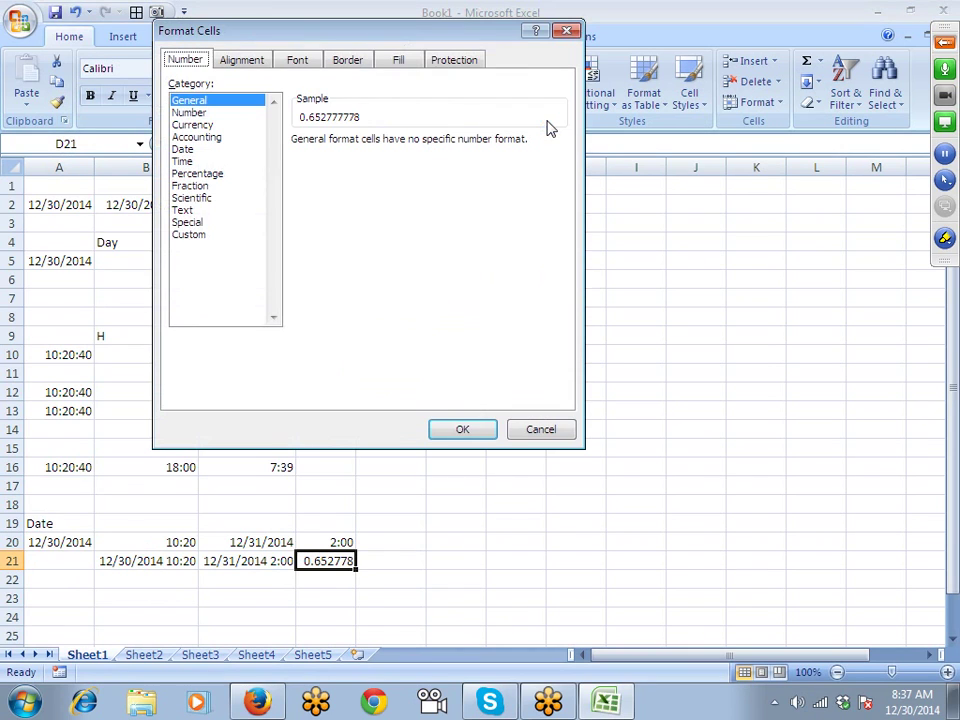
left_click(183, 161)
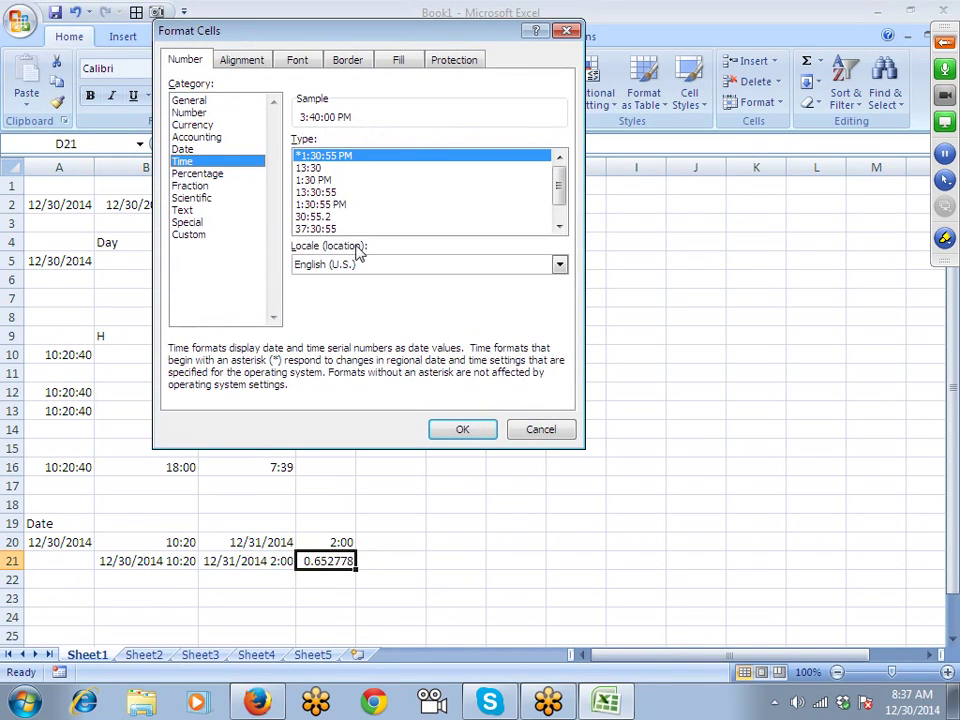
left_click(320, 229)
left_click(463, 429)
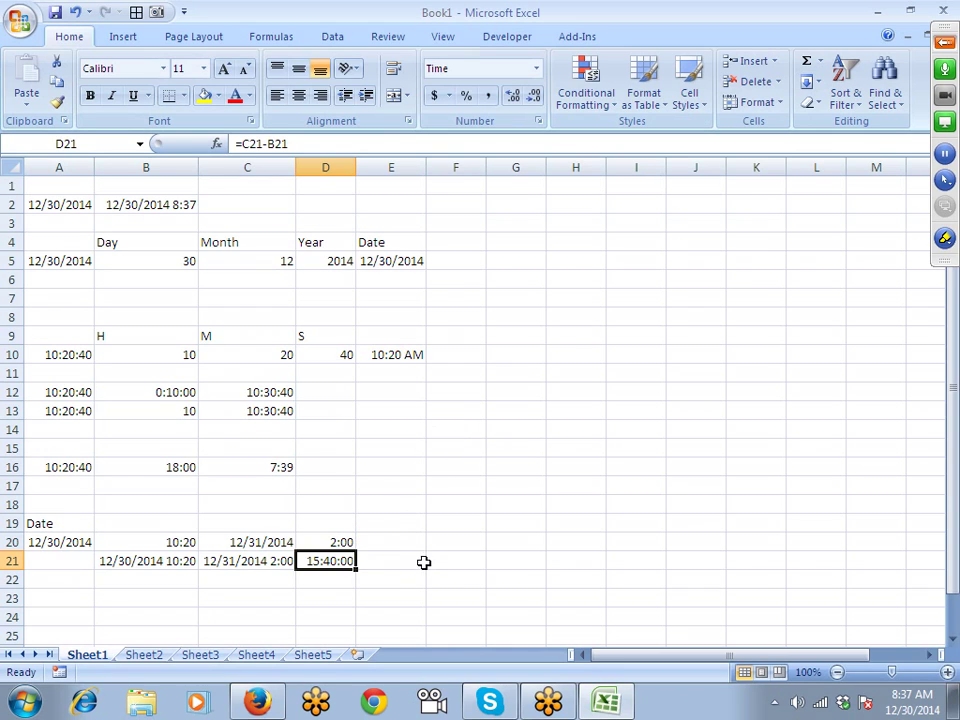
Enter today's date, 12/30/2014, in cell B27 and the number of days 10 in C27
left_click_drag(405, 579, 11, 356)
scroll(15, 393, "down", 6)
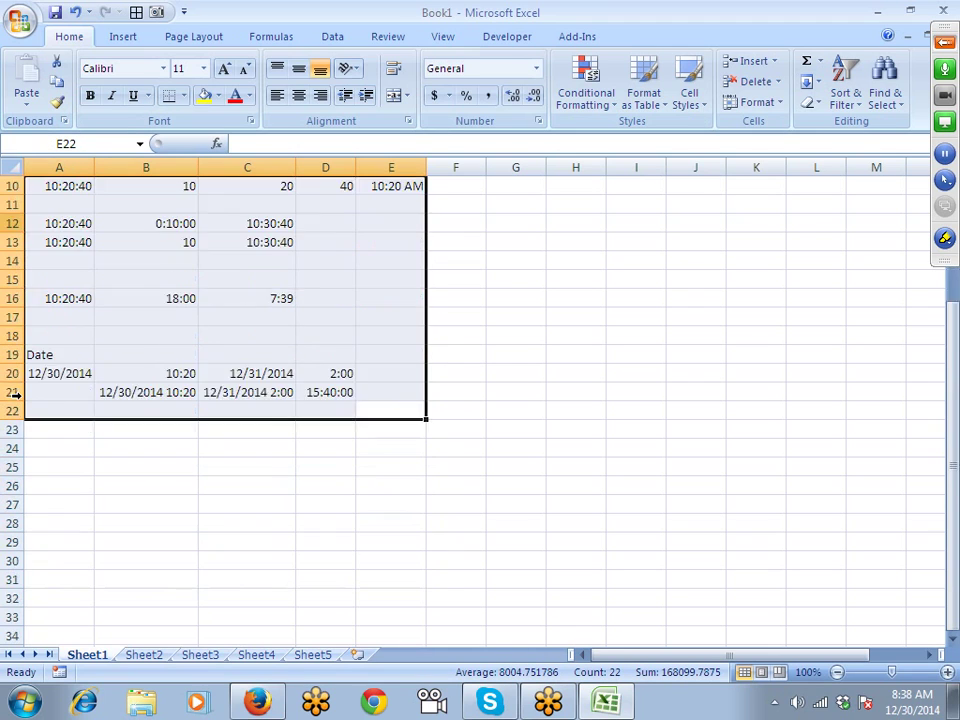
left_click(121, 330)
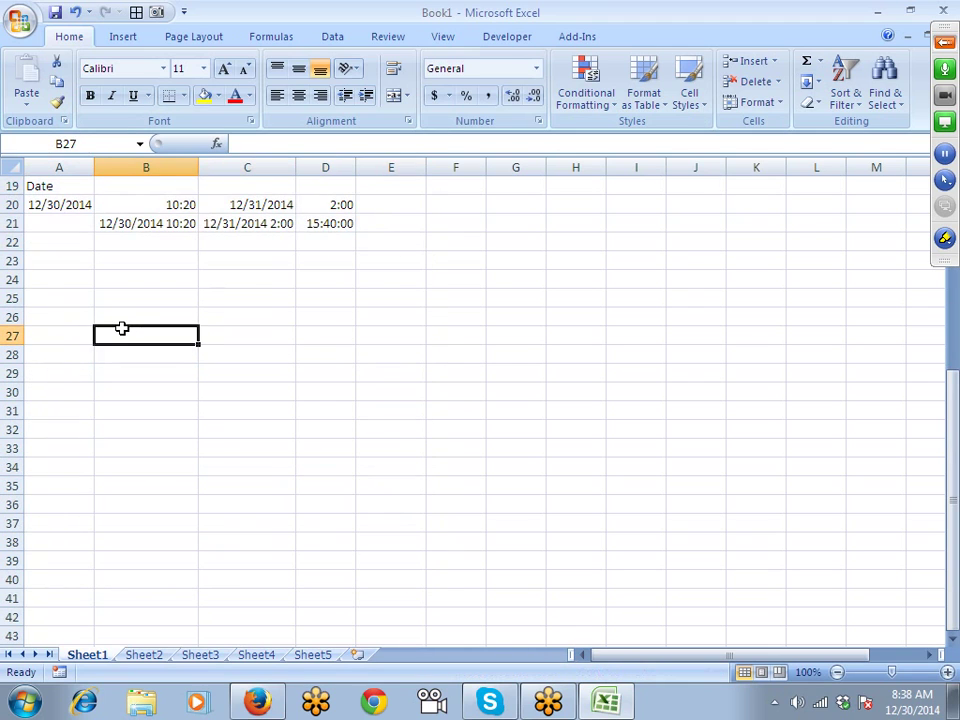
key("ctrl+semicolon")
key("Tab")
type("1")
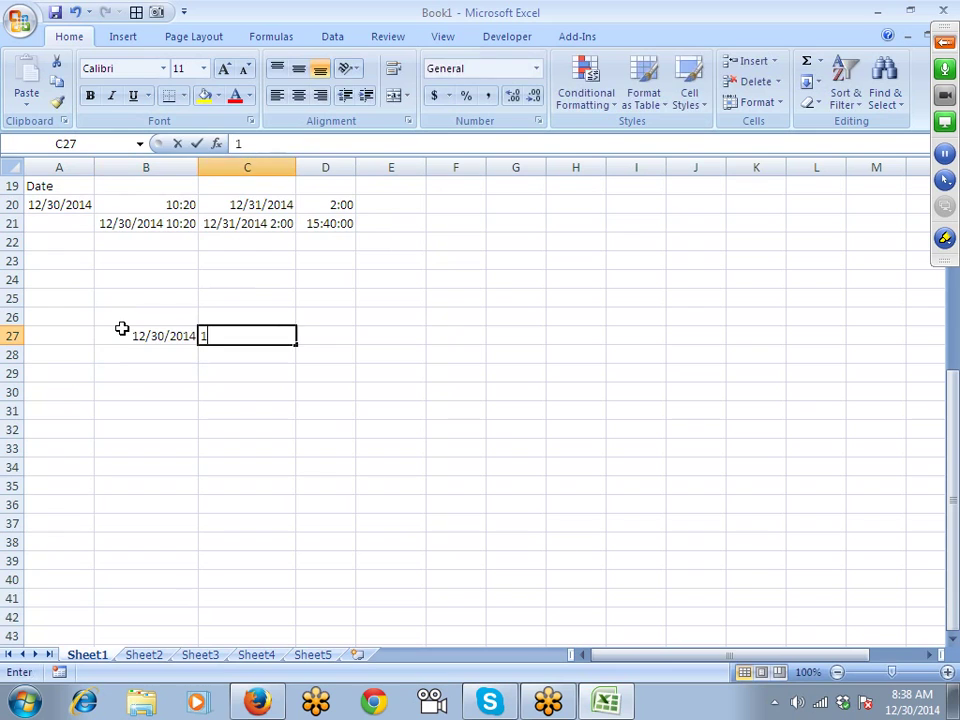
type("0")
key("Tab")
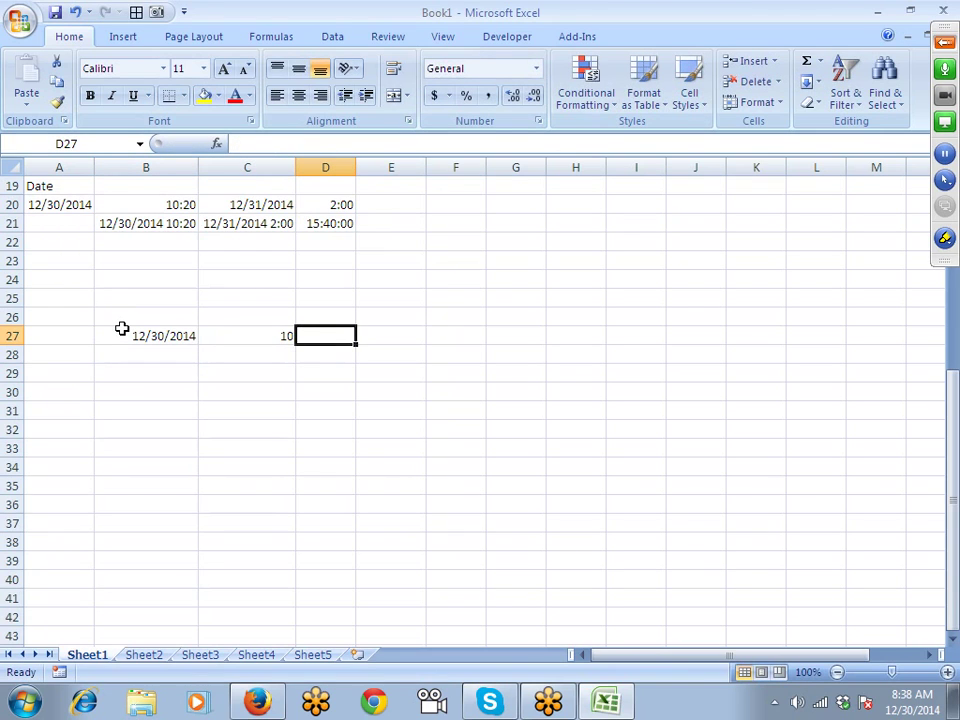
Add the days to the date in D27 with the formula =B27+C27
type("=")
key("Left")
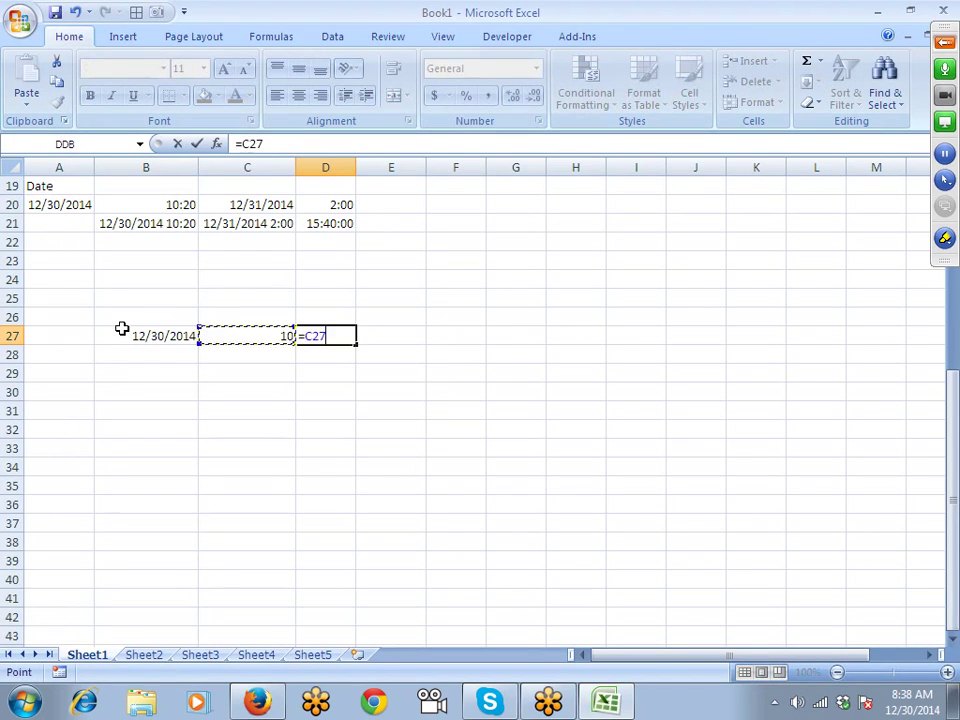
key("Left")
type("+")
key("Left")
key("Return")
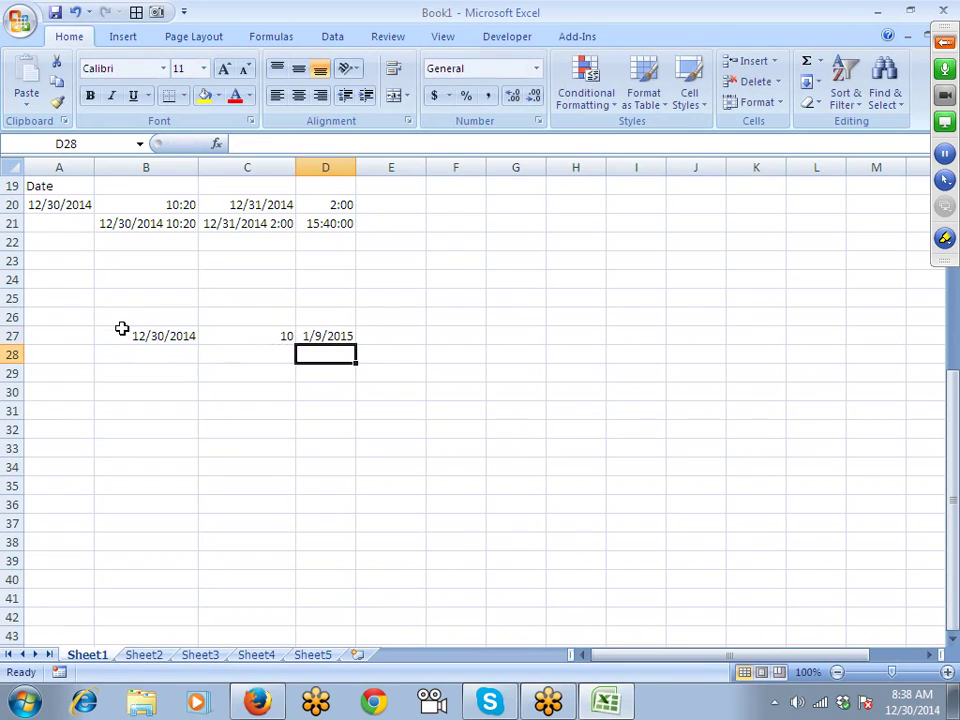
key("Up")
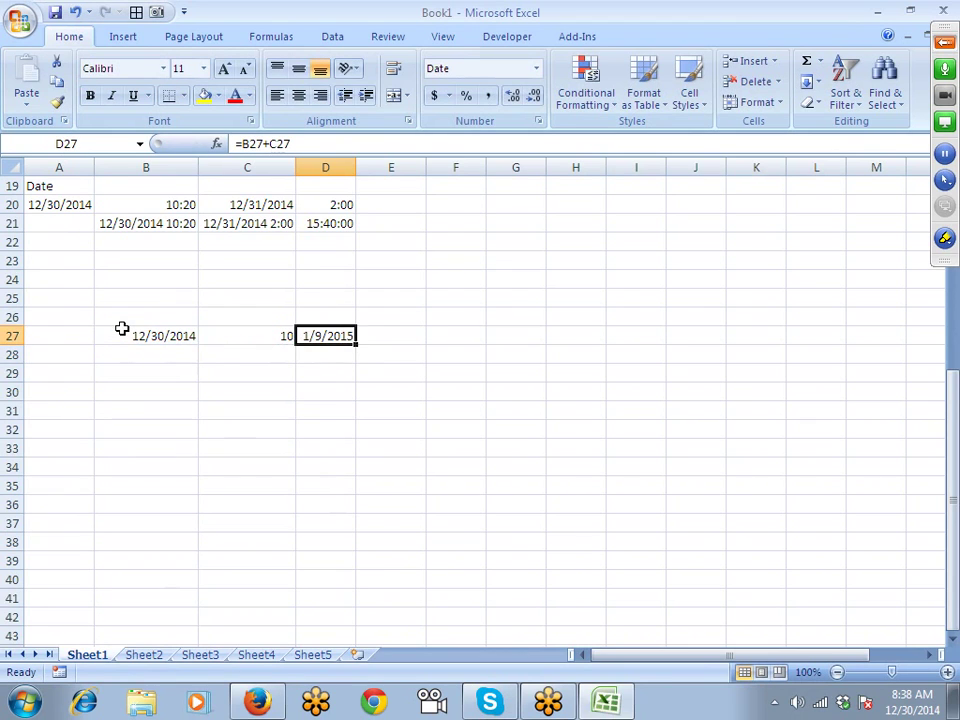
Fill the date from B27 down into B28 and enter 3 as the number of months in C28
key("Left")
key("Left")
key("Down")
key("ctrl+d")
key("Right")
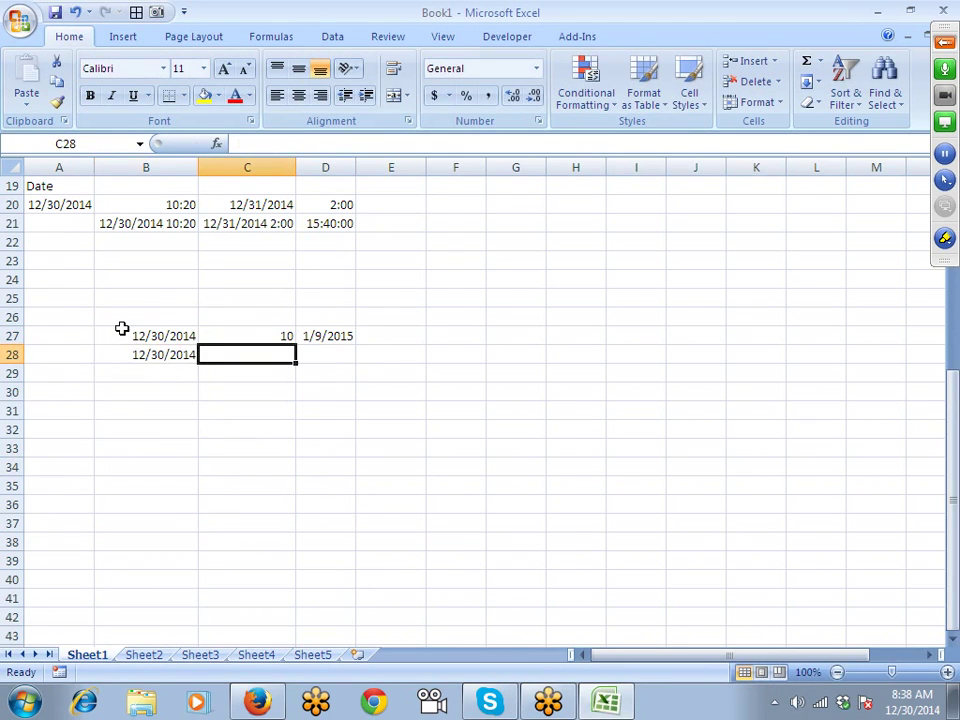
type("3")
key("Tab")
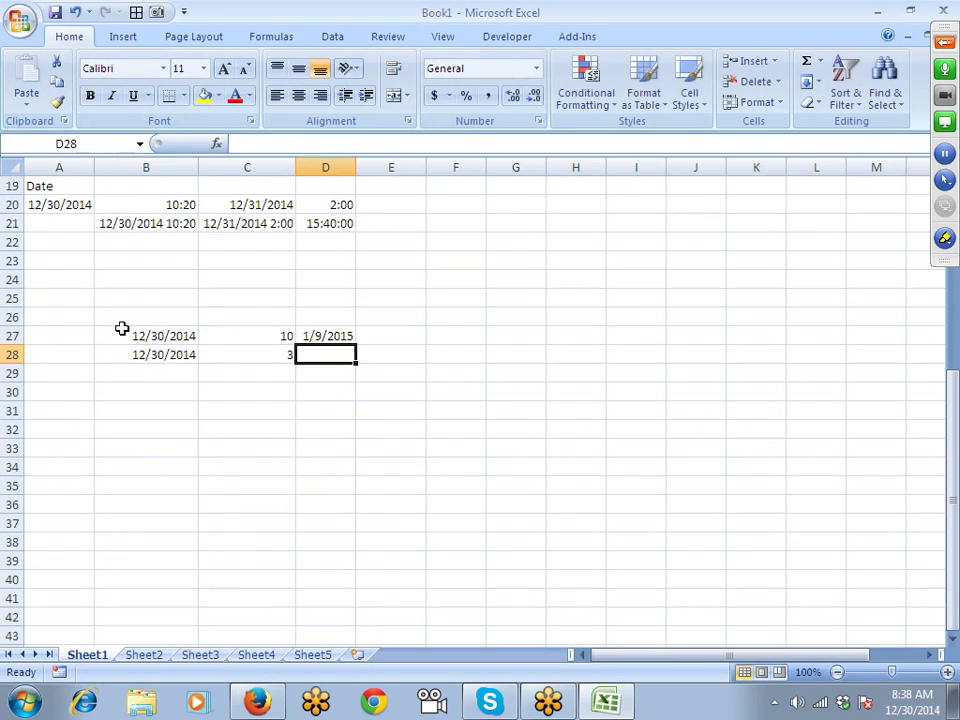
Add the months to the date in D28 with =EDATE(B28,C28) and apply the day-month-year date format
type("=ed")
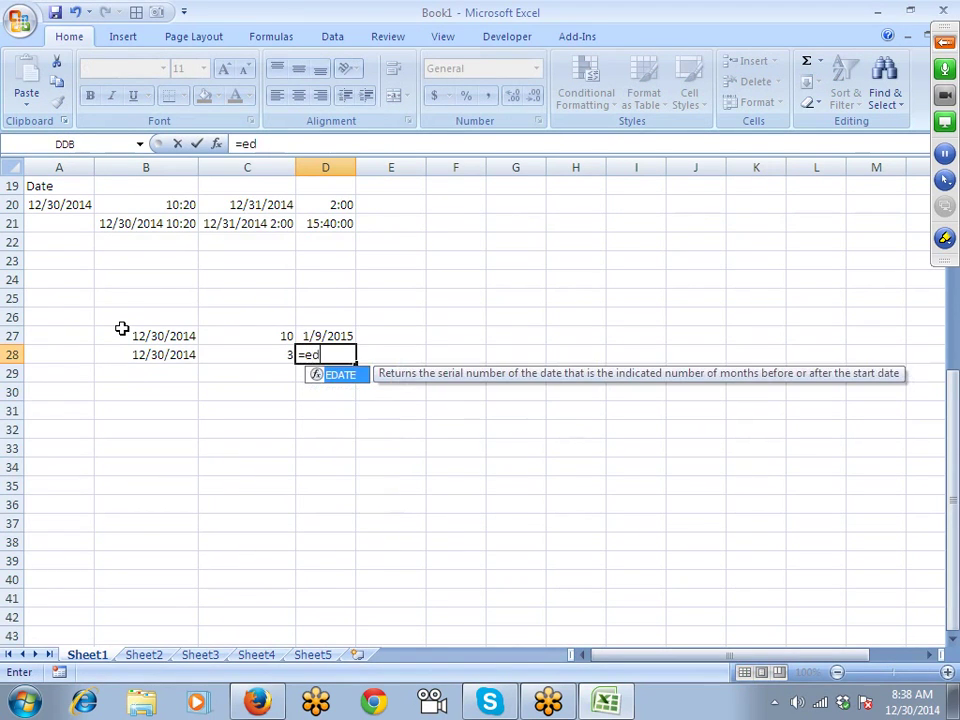
key("Tab")
key("Left")
key("Left")
type("+")
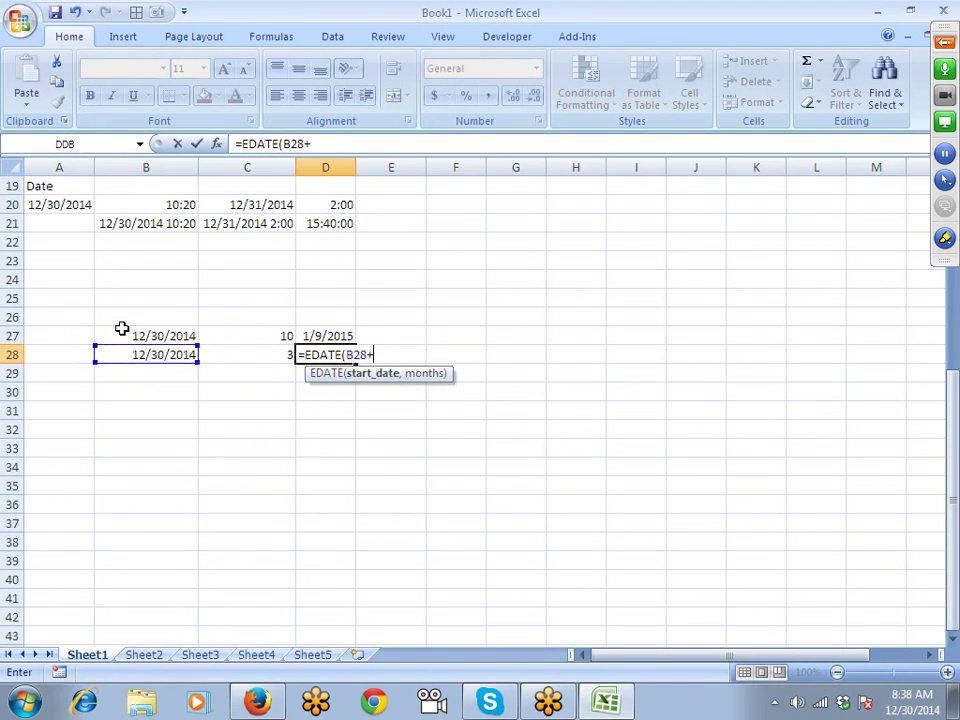
key("BackSpace")
type(",")
key("Left")
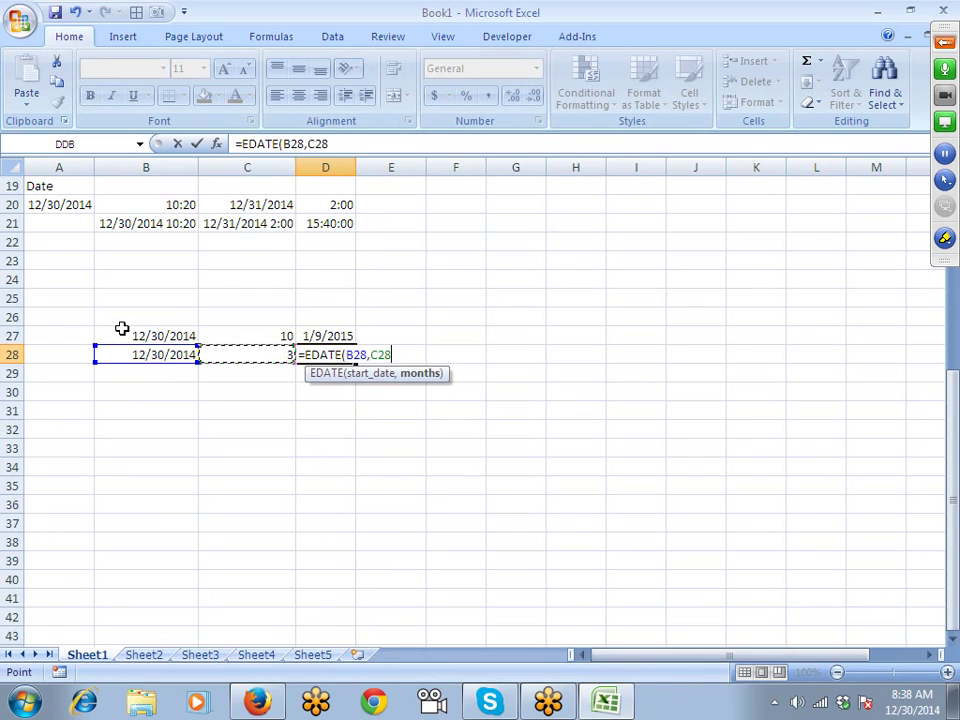
key("Return")
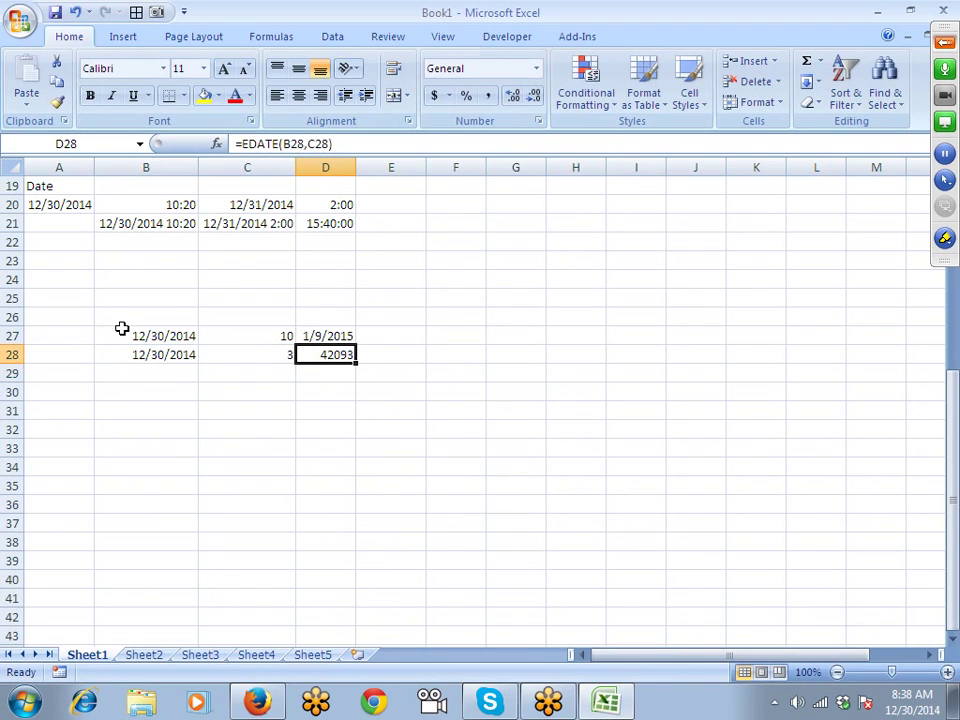
key("ctrl+shift+3")
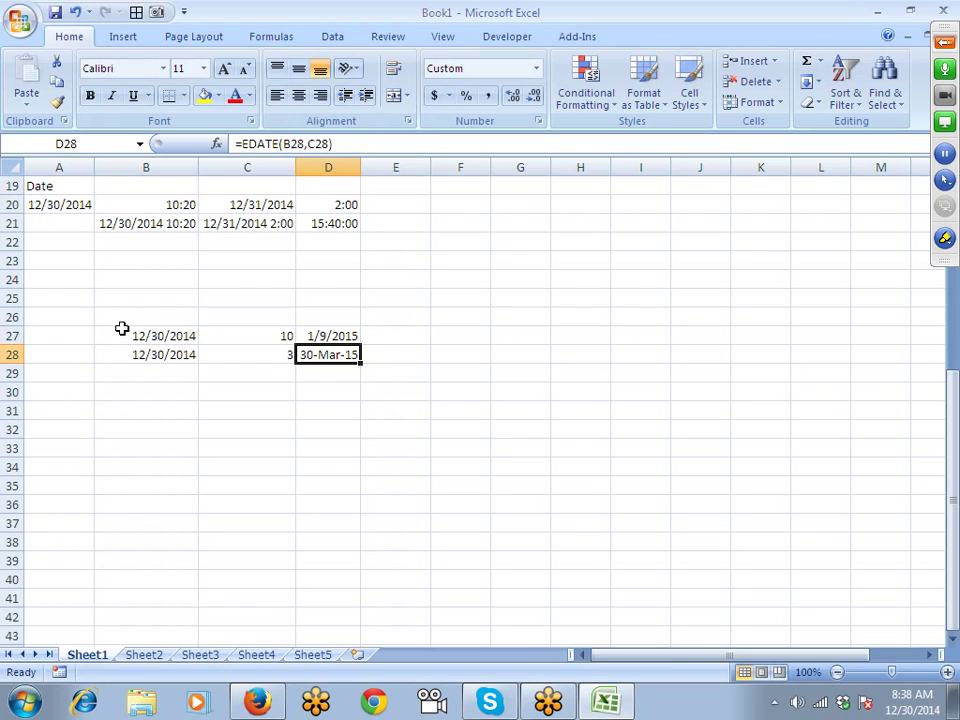
Set the number of months in C28 to -3
key("Left")
type("-3")
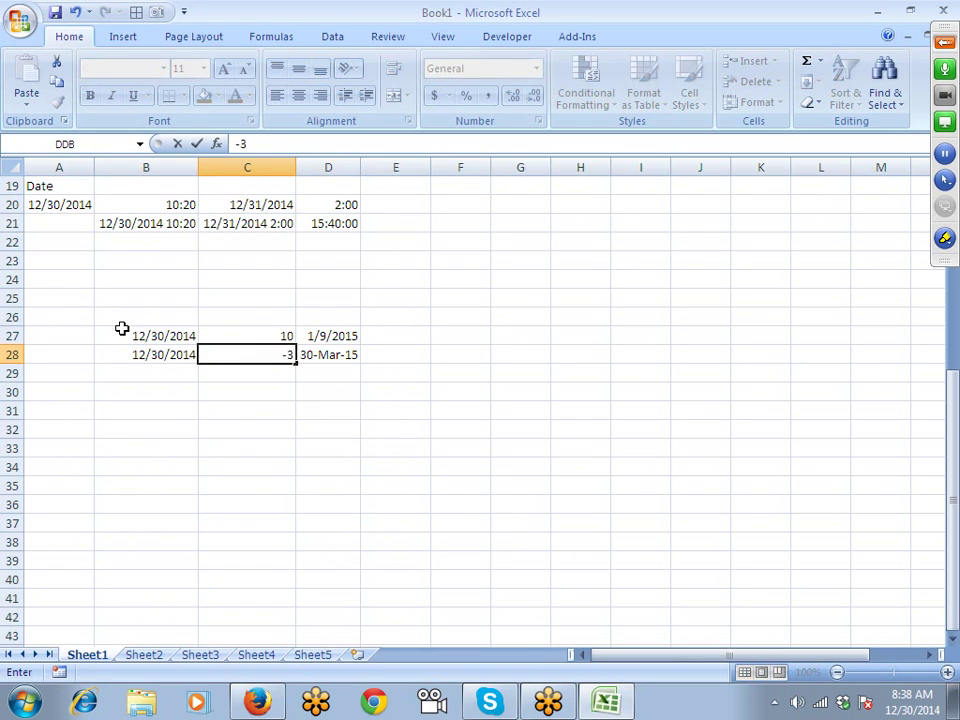
key("Return")
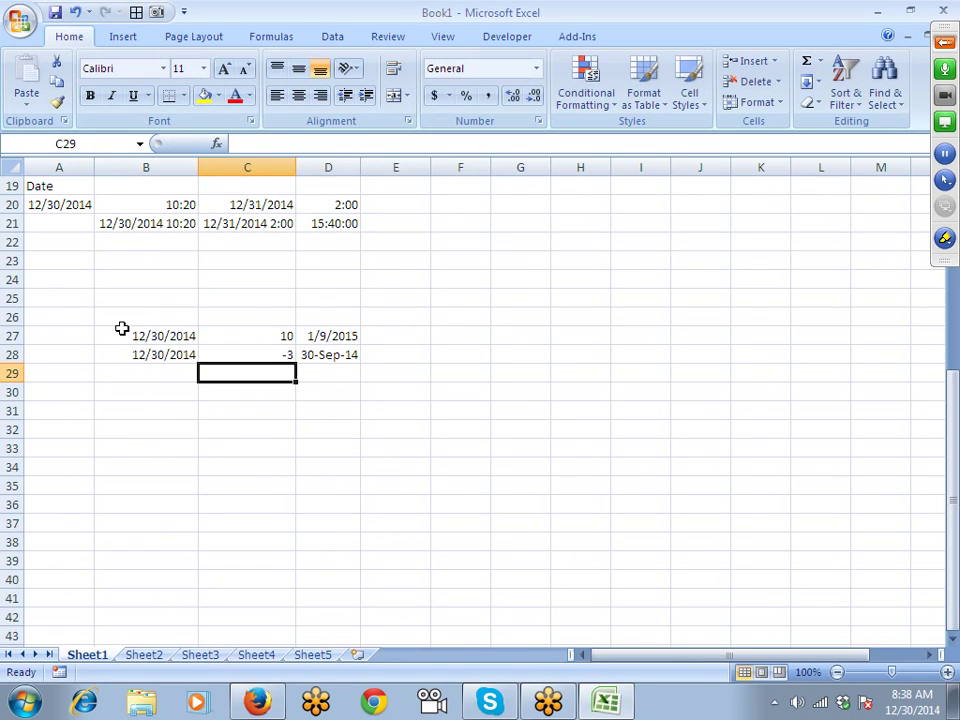
Copy the date from B28 into cell B30
key("Up")
key("Left")
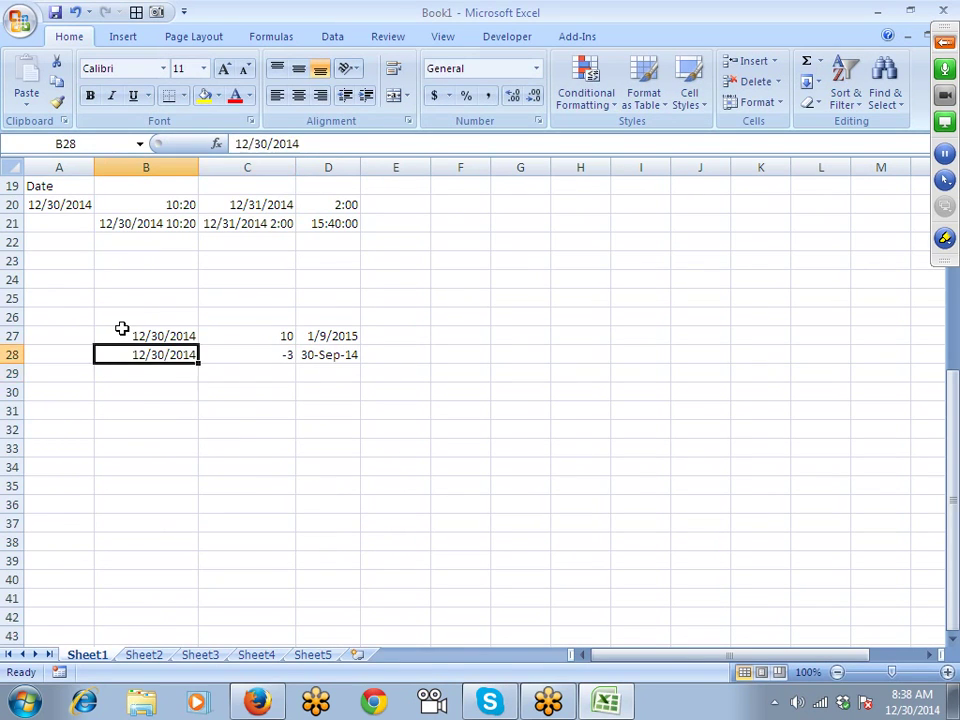
key("ctrl+c")
key("Down")
key("Down")
key("ctrl+v")
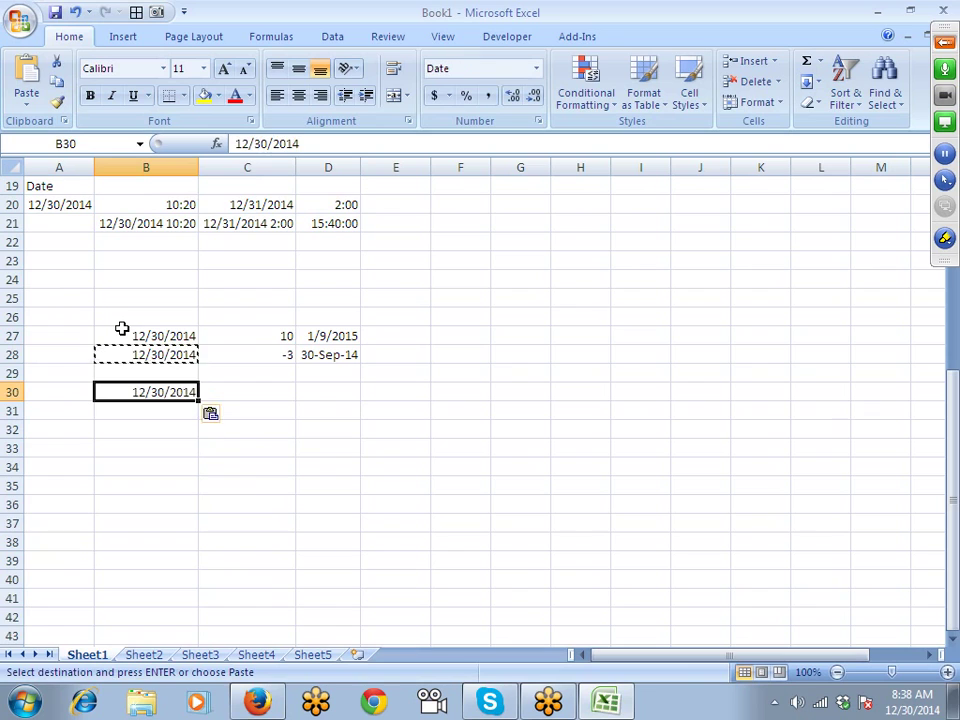
key("Escape")
Enter the values 2, 4 and 22 in cells C30, D30 and E30
key("Right")
type("2")
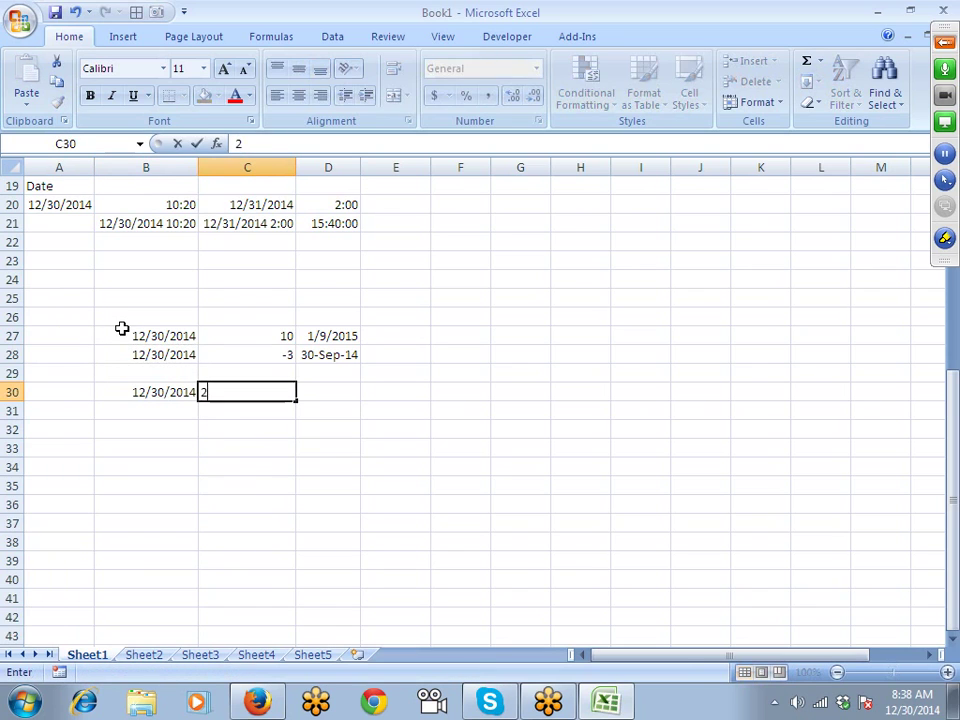
key("Tab")
type("4")
key("Tab")
type("22")
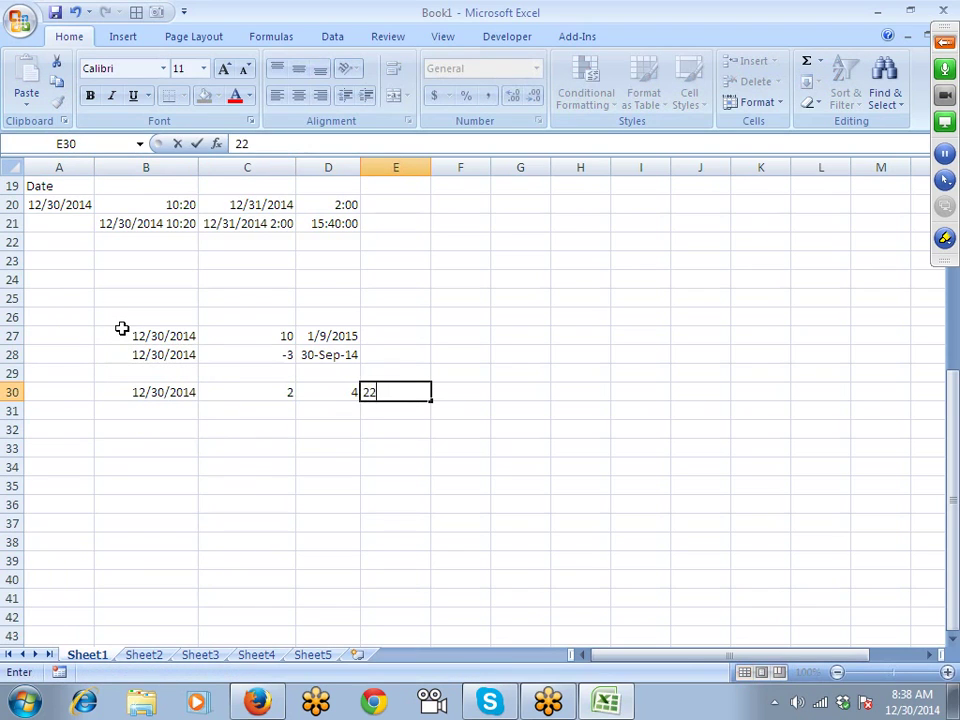
key("Tab")
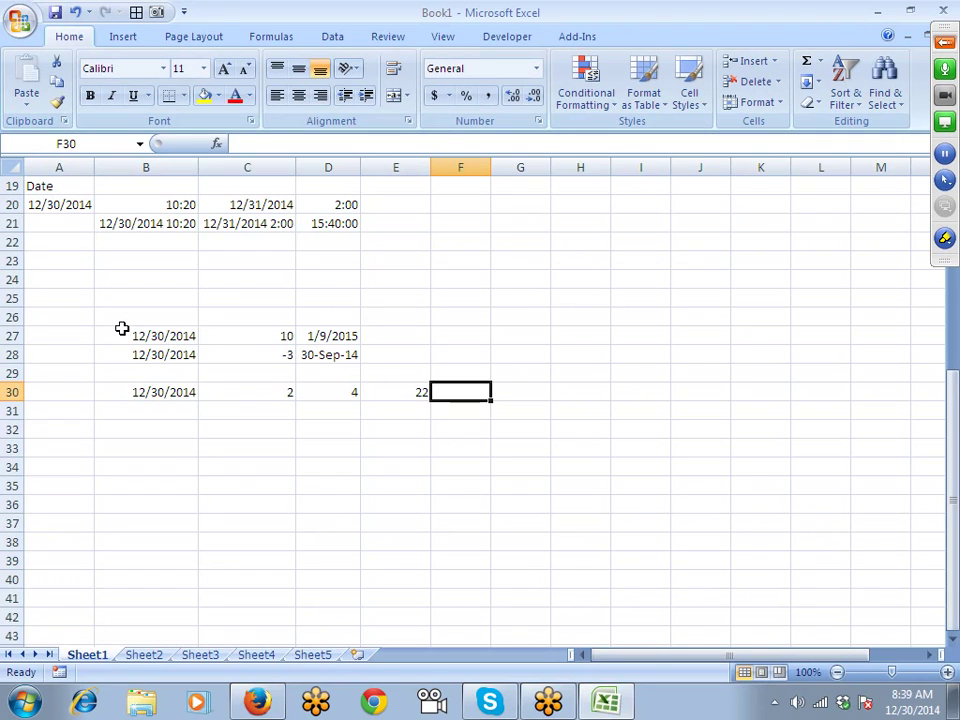
Review the earlier Day, Month and Year formulas, and extract the day in C31 with =DAY(B30)
scroll(121, 329, "up", 6)
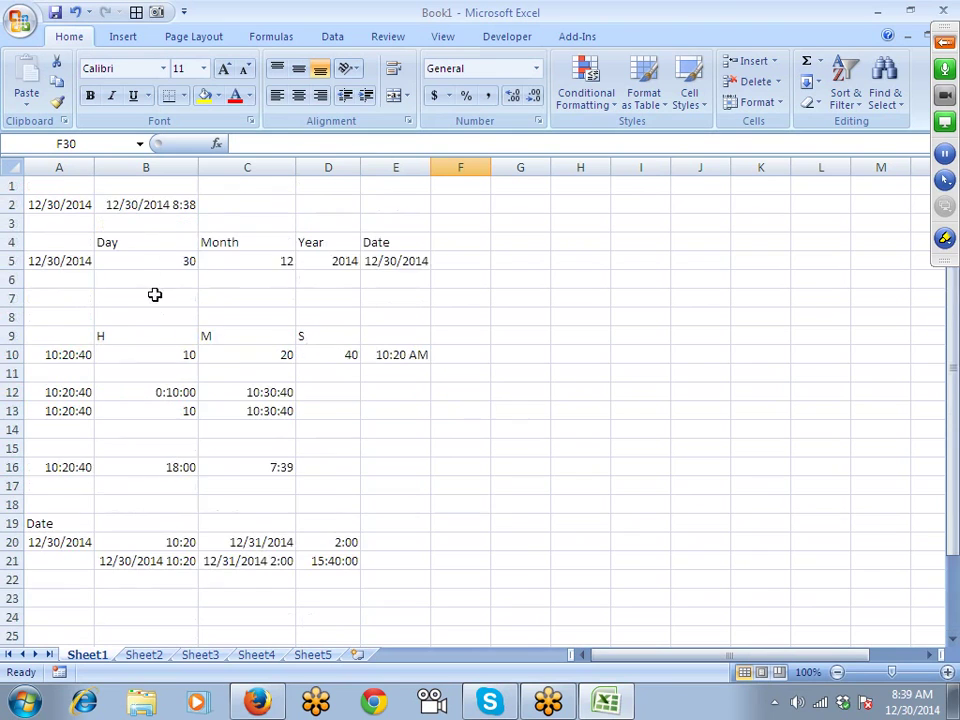
left_click_drag(150, 262, 396, 263)
scroll(390, 276, "down", 5)
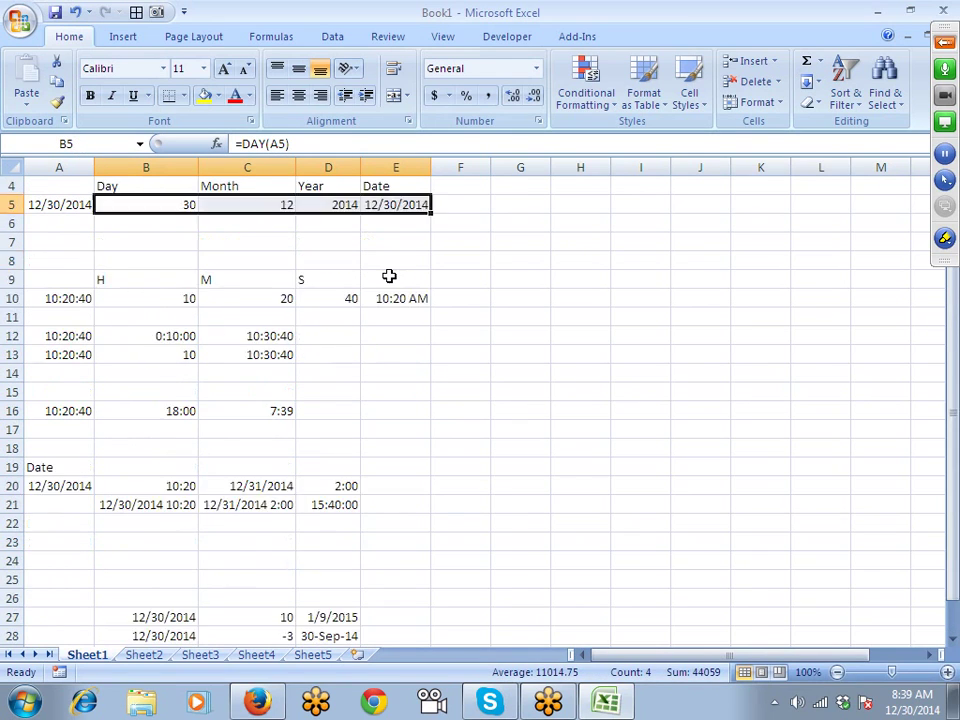
left_click(284, 471)
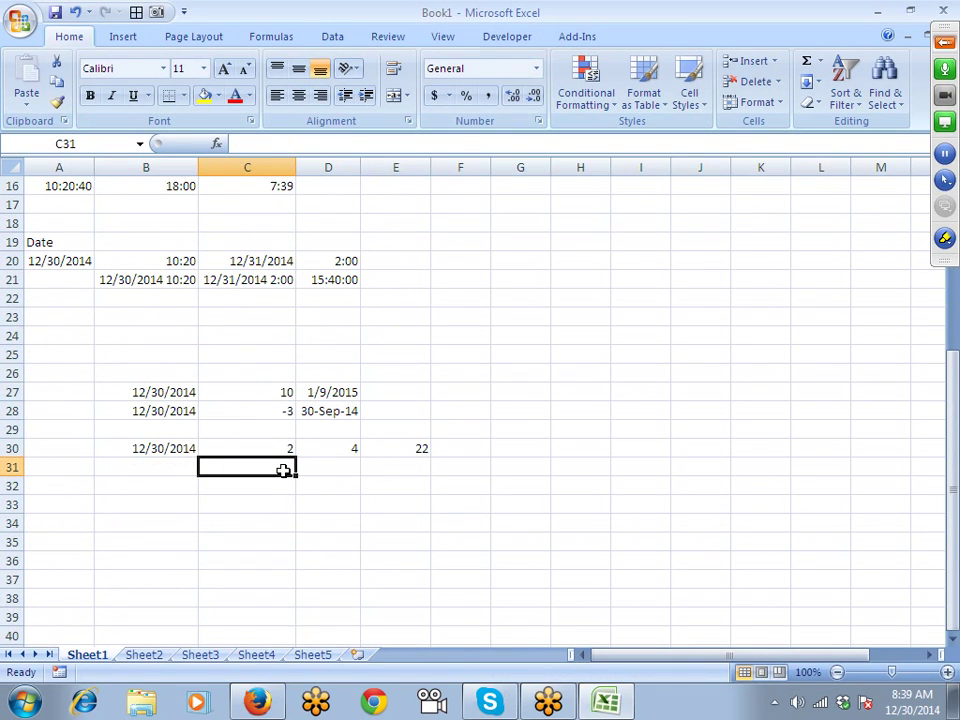
type("=day")
key("Tab")
key("Up")
key("Left")
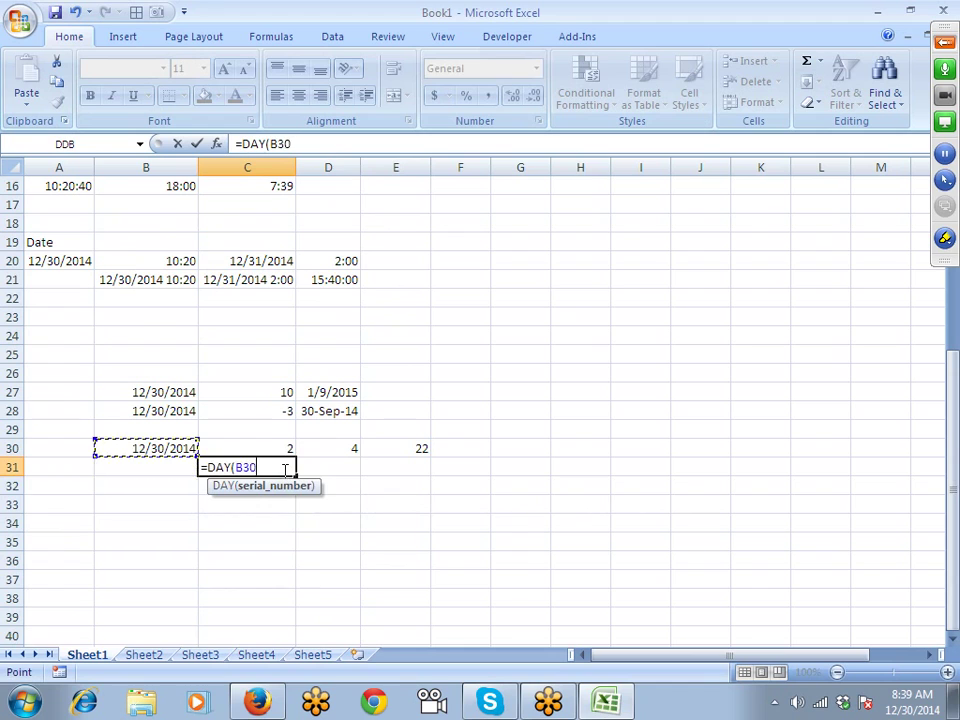
key("Return")
Extract the month of the B30 date in cell D31 with =MONTH(B30)
key("Right")
key("Up")
type("=mo")
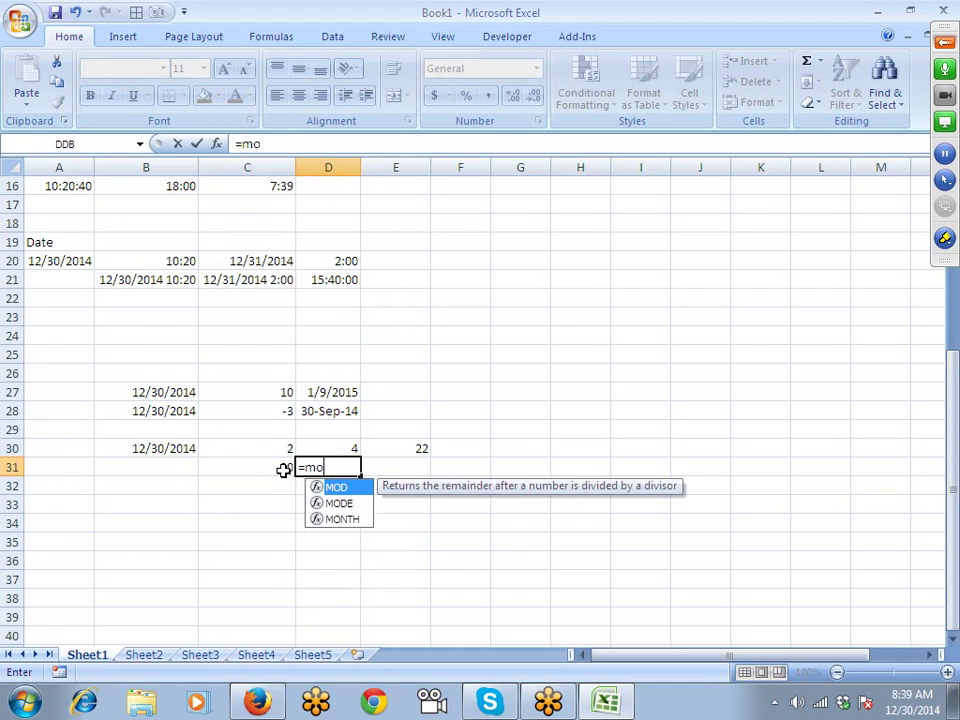
type("n")
key("Tab")
key("Up")
key("Left")
key("Left")
key("Return")
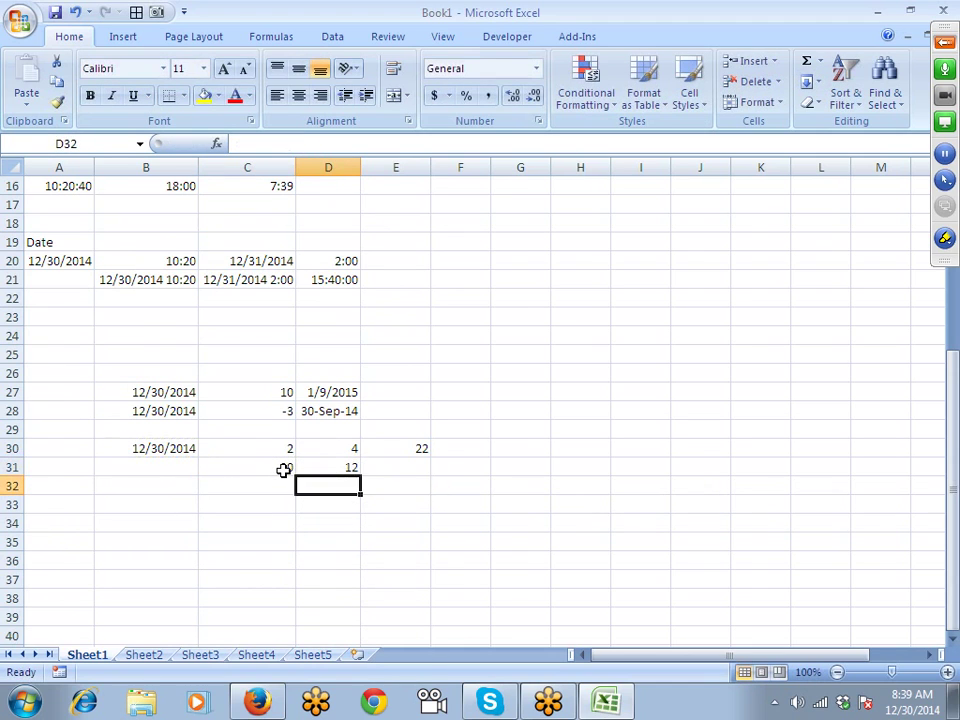
Extract the year of the B30 date in cell E31 with =YEAR(B30)
key("Right")
key("Up")
type("=")
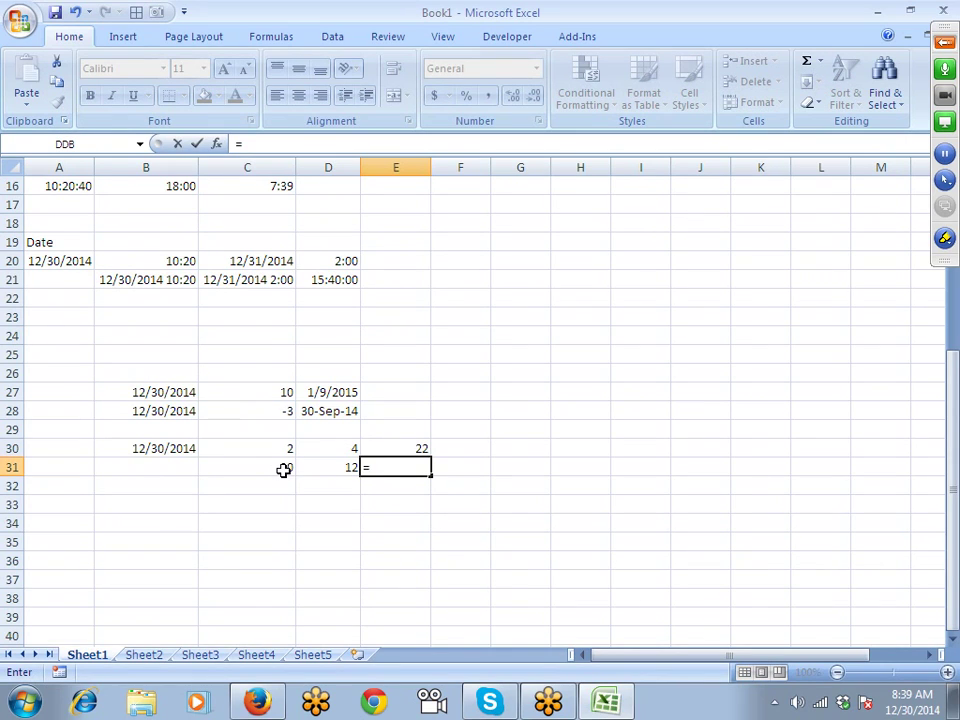
type("u")
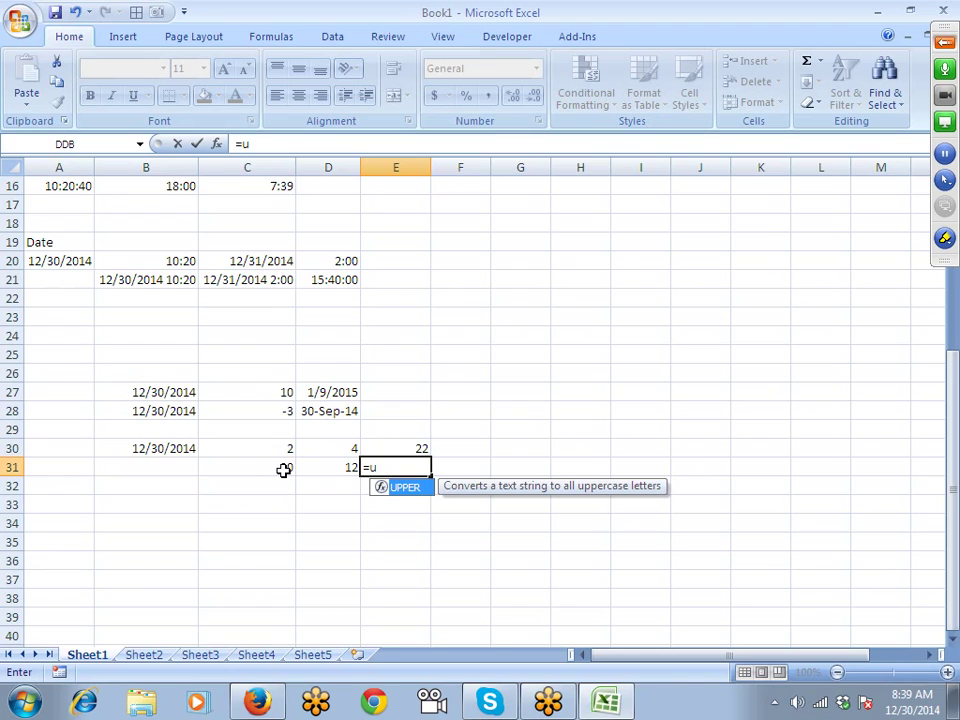
key("BackSpace")
type("y")
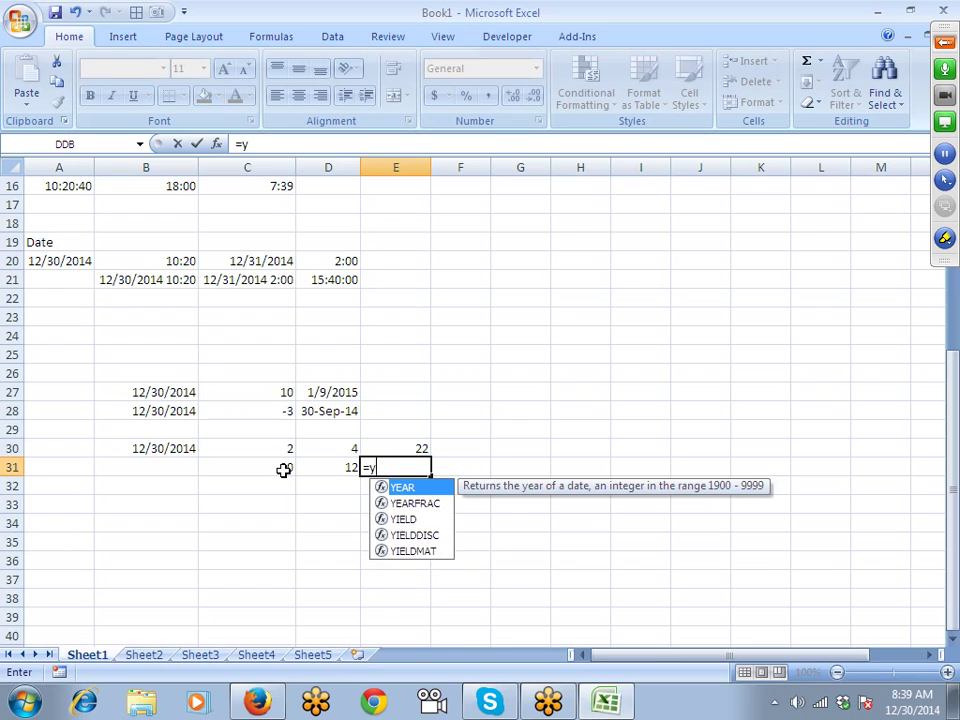
key("Tab")
key("Left")
key("Up")
key("Left")
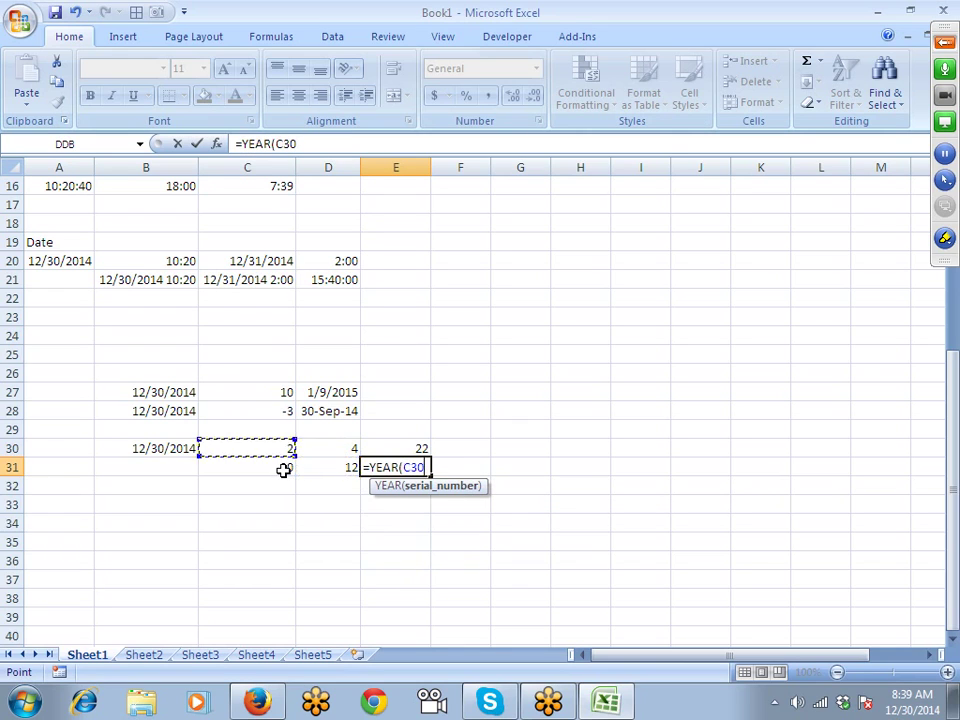
key("Left")
key("F8")
key("BackSpace")
key("BackSpace")
key("BackSpace")
key("BackSpace")
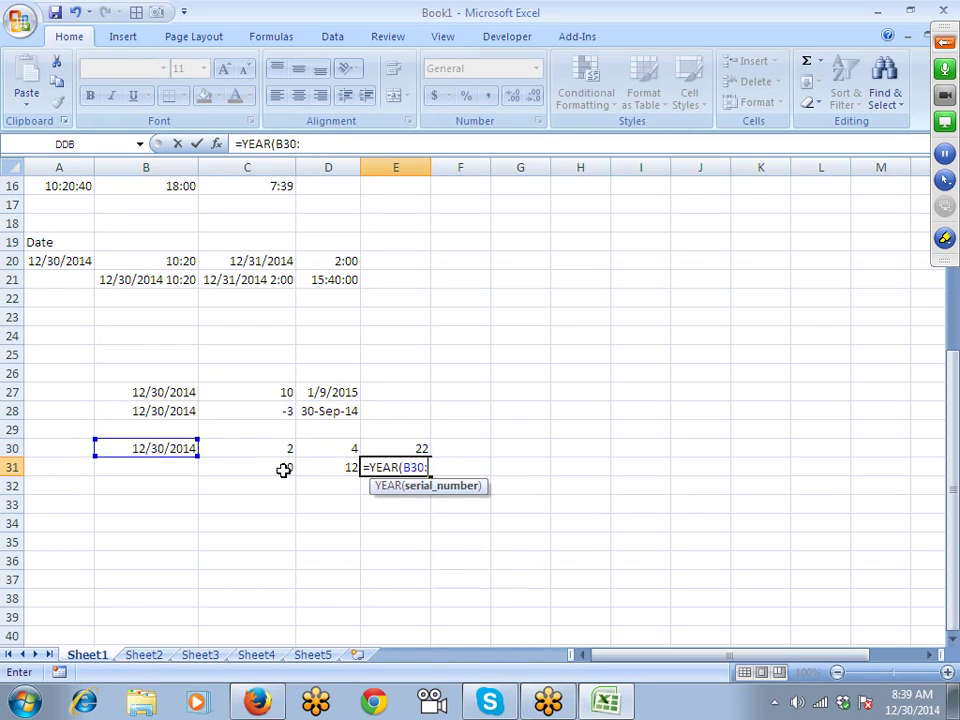
key("Return")
Start a DATE formula in F31 with E31+C30 as its year argument
key("Right")
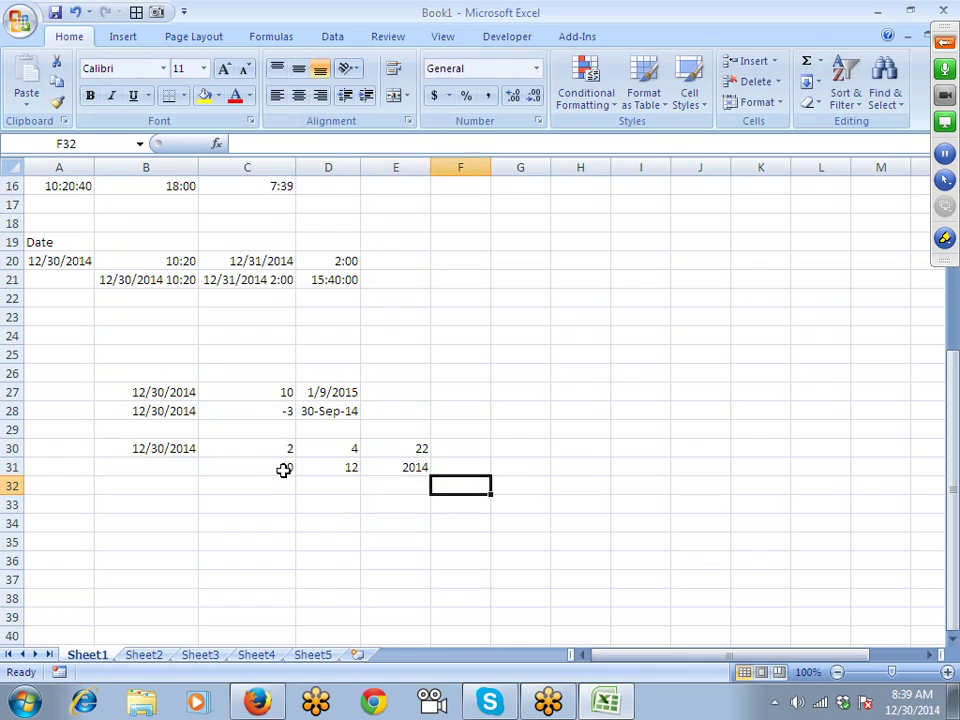
key("Up")
type("=da")
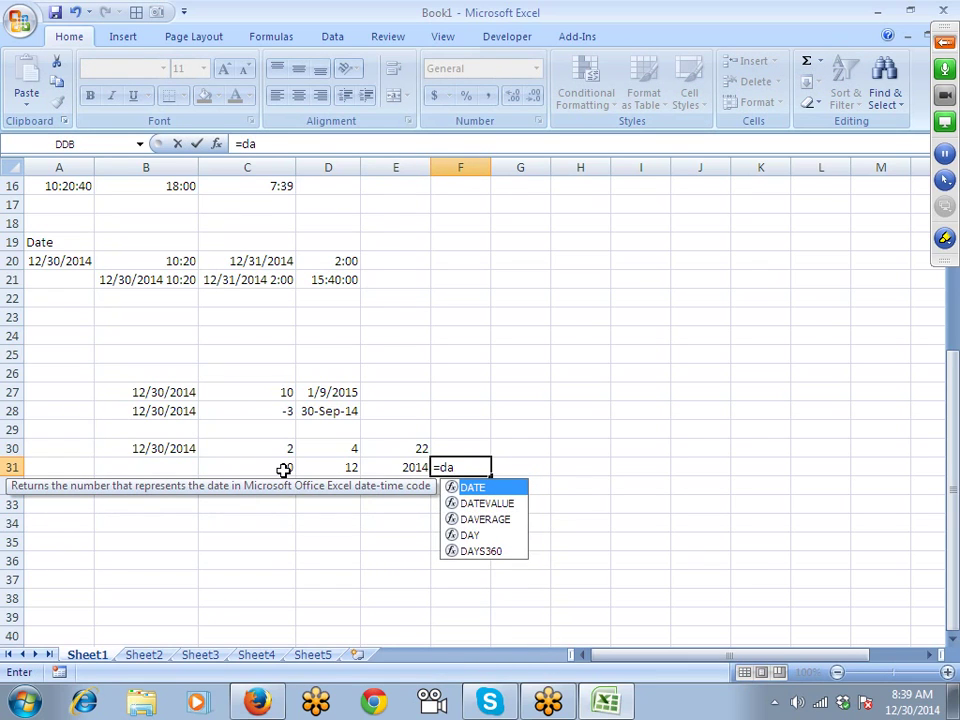
key("Tab")
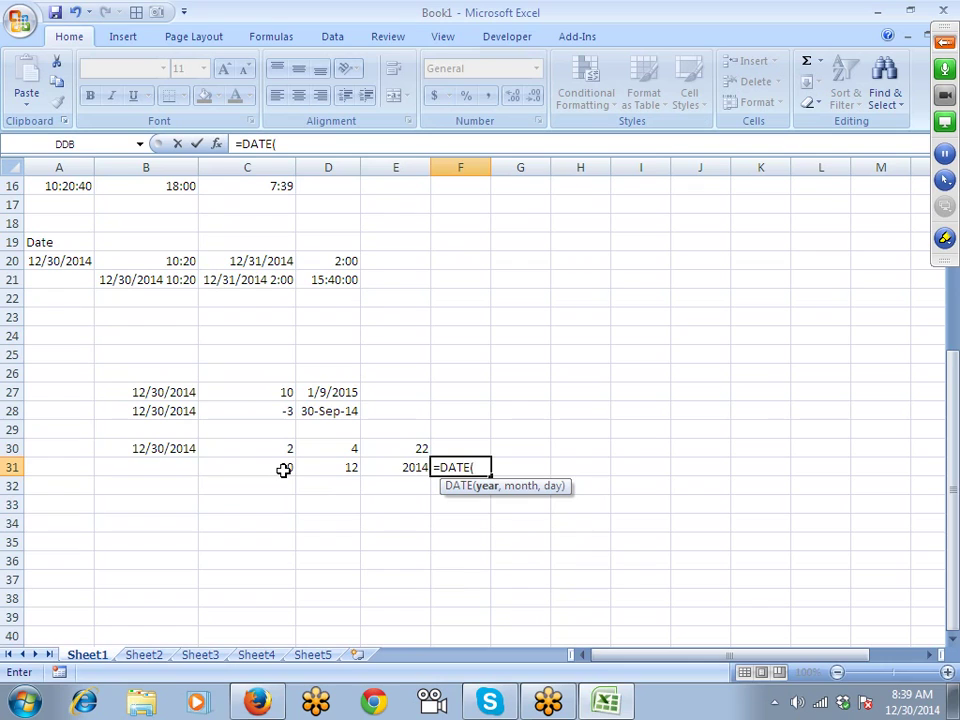
key("Left")
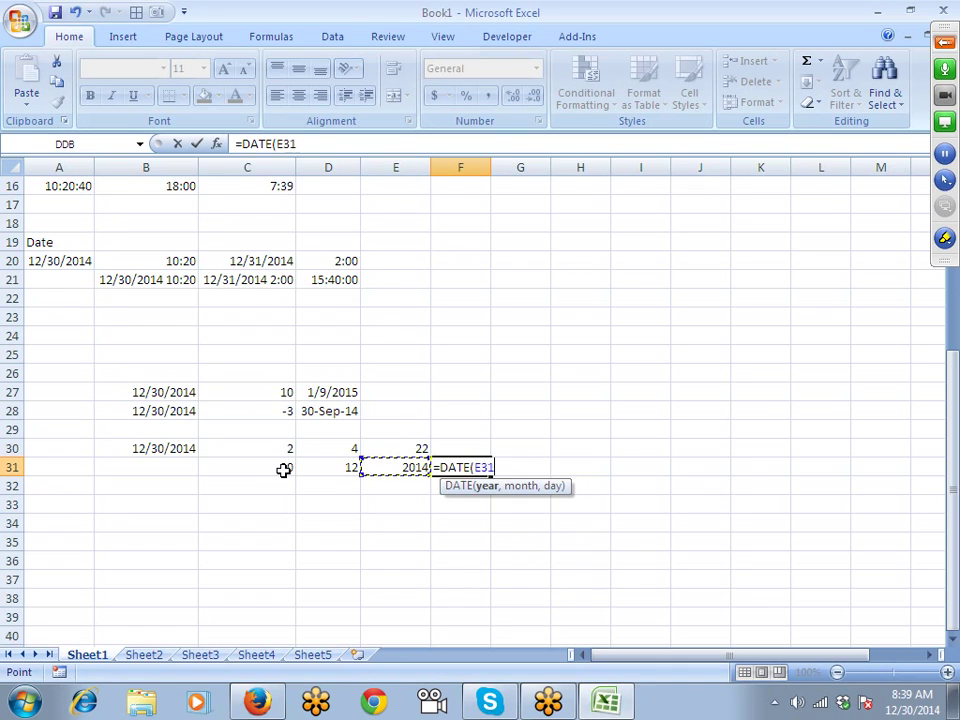
type("+")
key("Left")
key("Left")
key("Left")
key("Up")
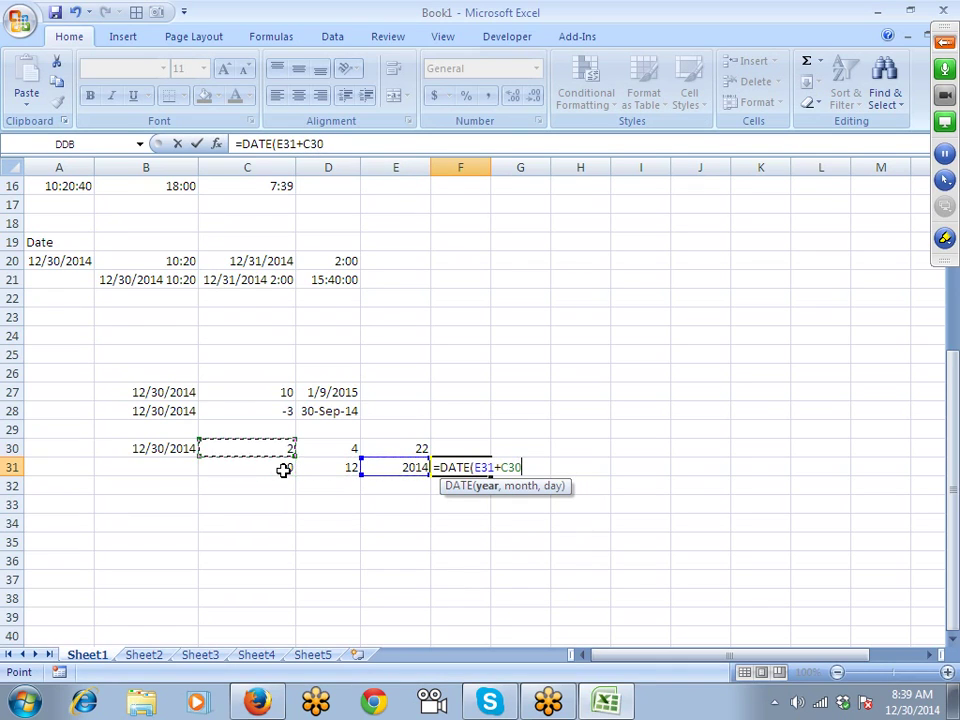
type(",")
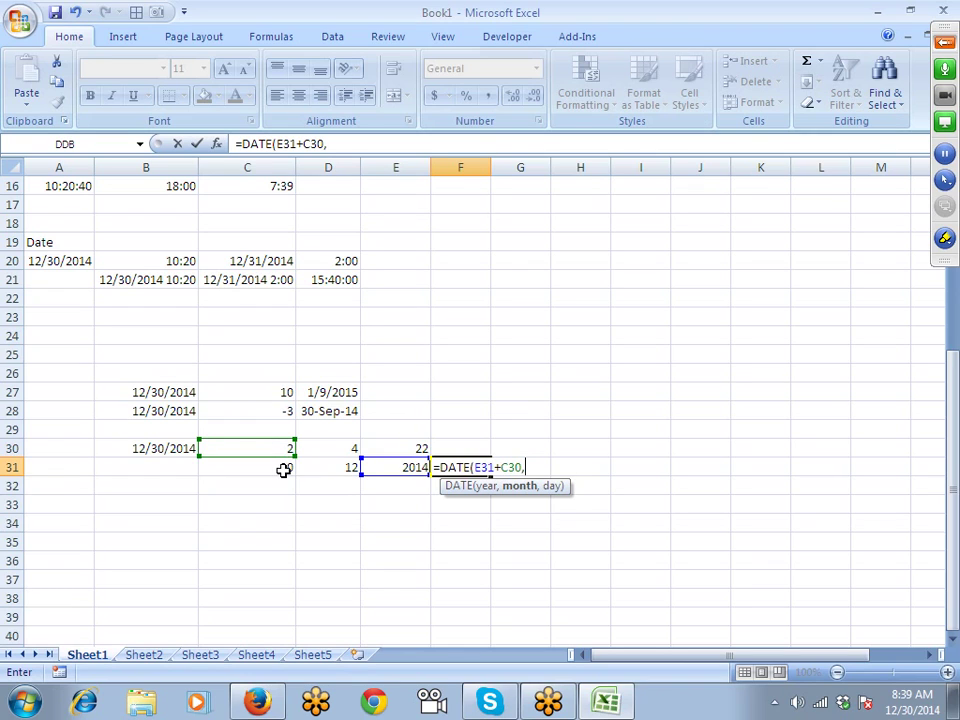
Add D31+D30 as the month argument of the DATE formula in F31
key("Left")
key("Left")
type("+")
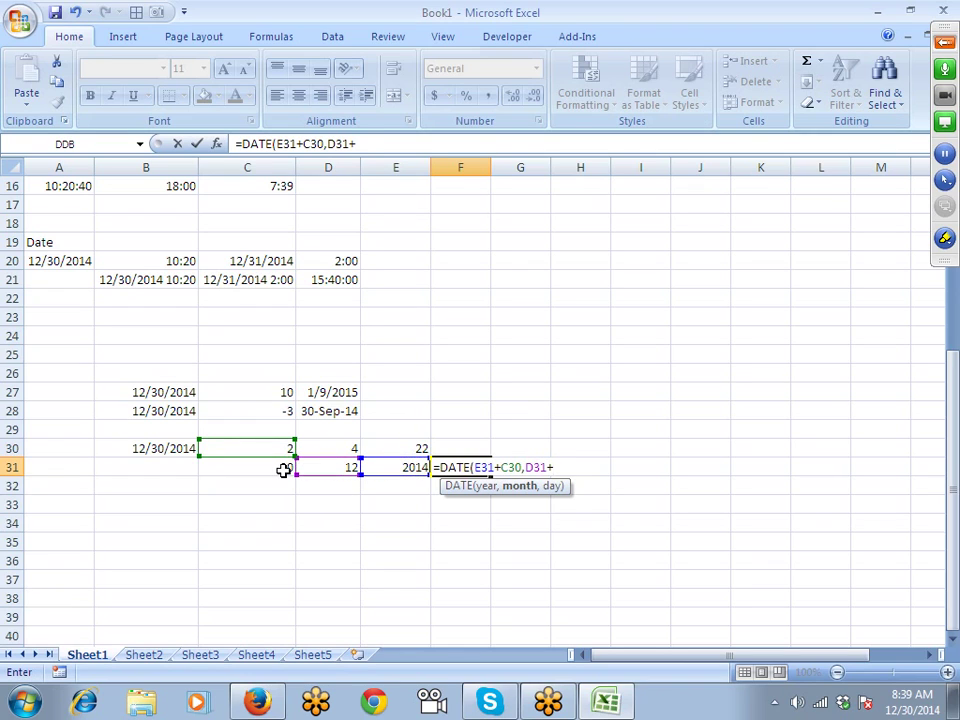
key("Up")
key("Left")
key("Left")
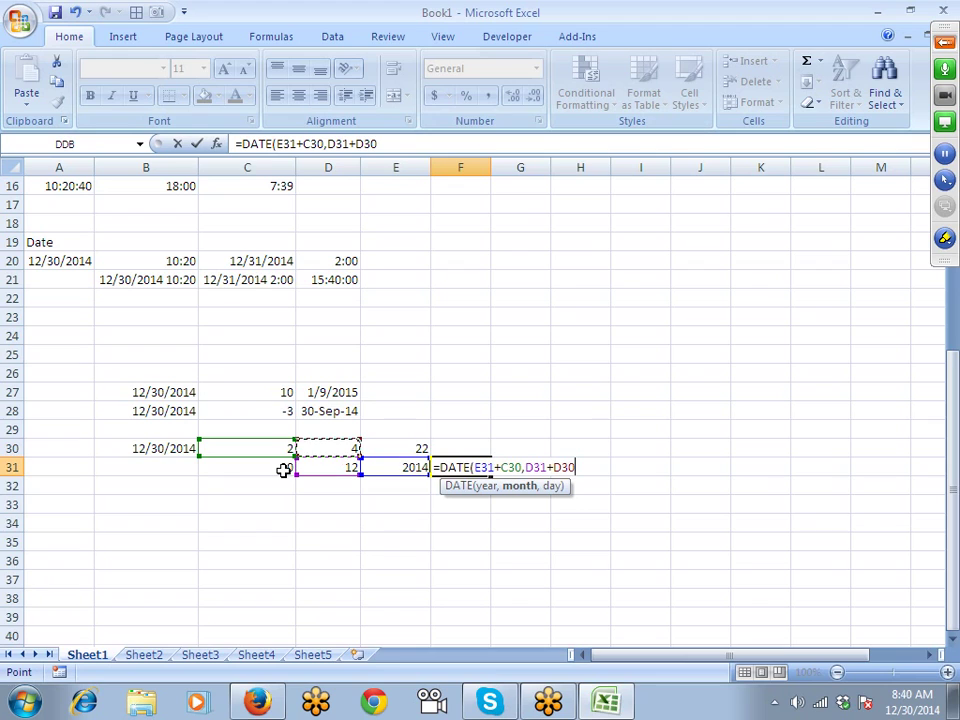
type(",")
Complete the F31 DATE formula with C31+E30 as the day argument
key("Left")
key("Left")
key("Left")
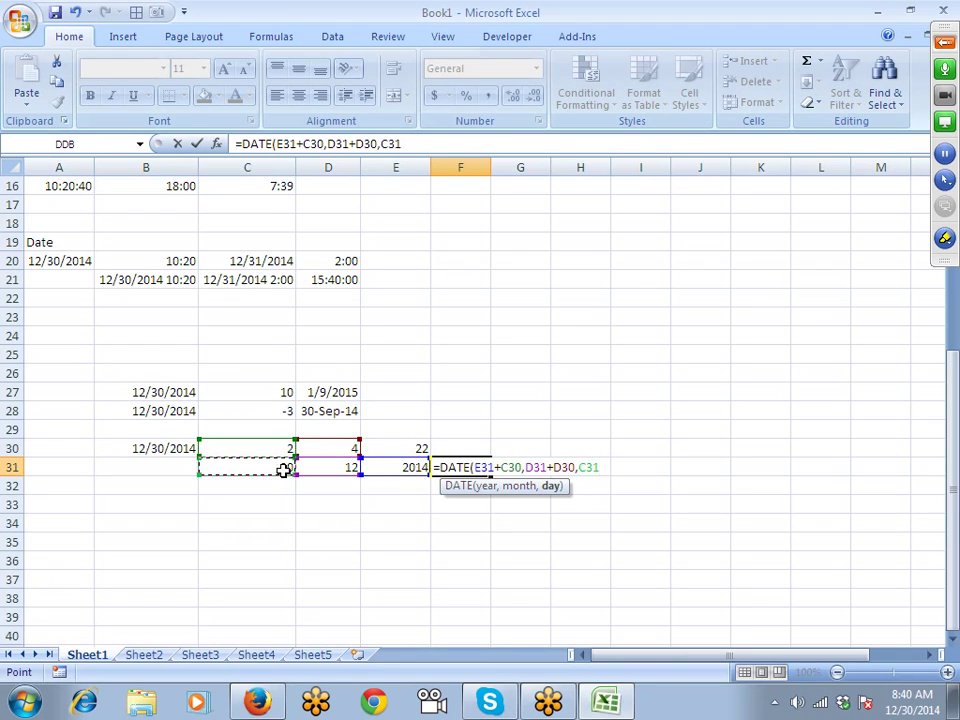
type("+")
key("Up")
key("Left")
key("Return")
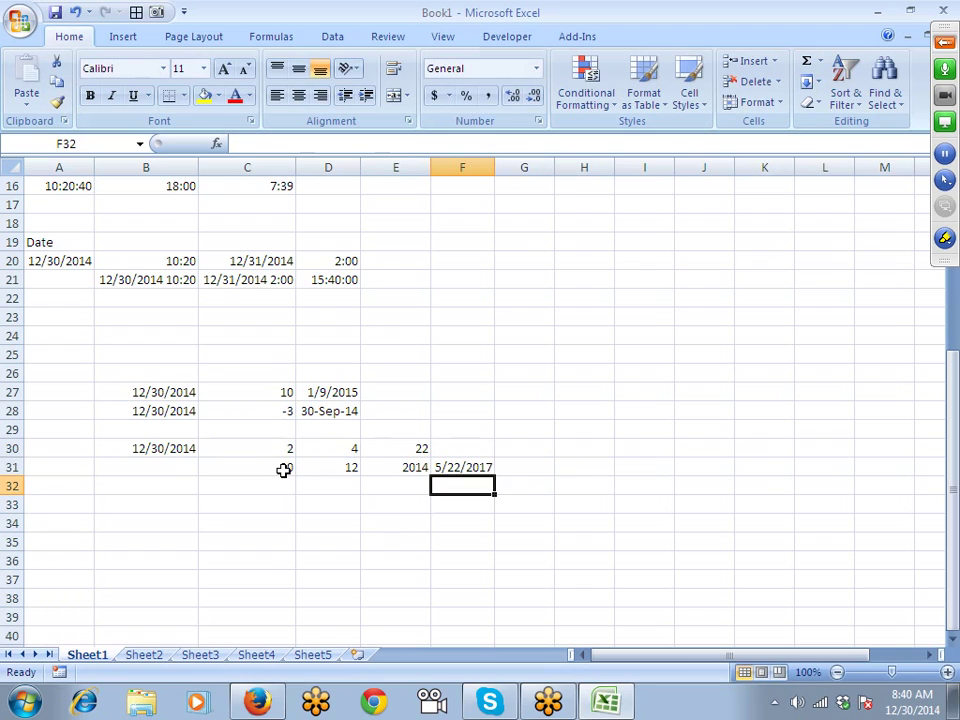
key("Up")
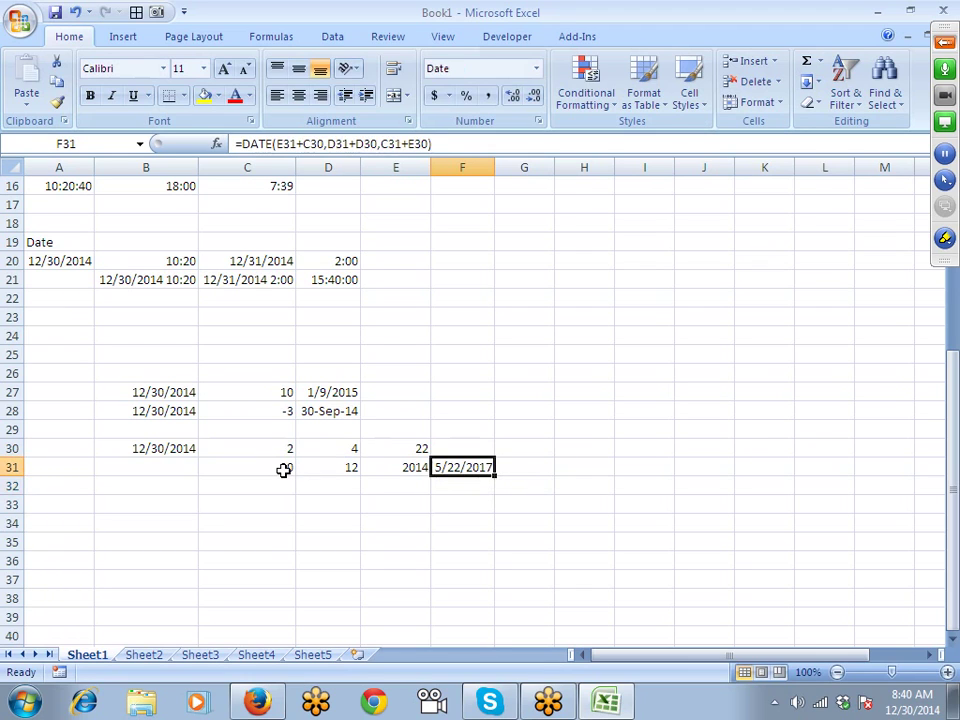
Start a nested DATE formula in F30 with YEAR(B30)+C30 as its year argument
left_click(284, 470)
key("Up")
key("Right")
key("Right")
key("Right")
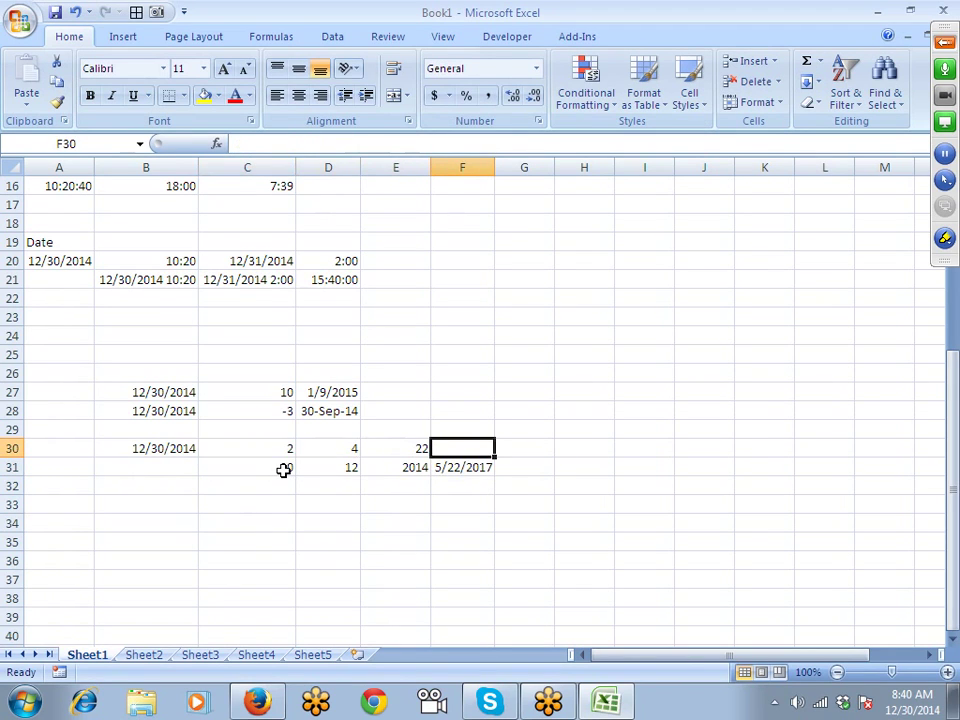
type("=date")
key("Tab")
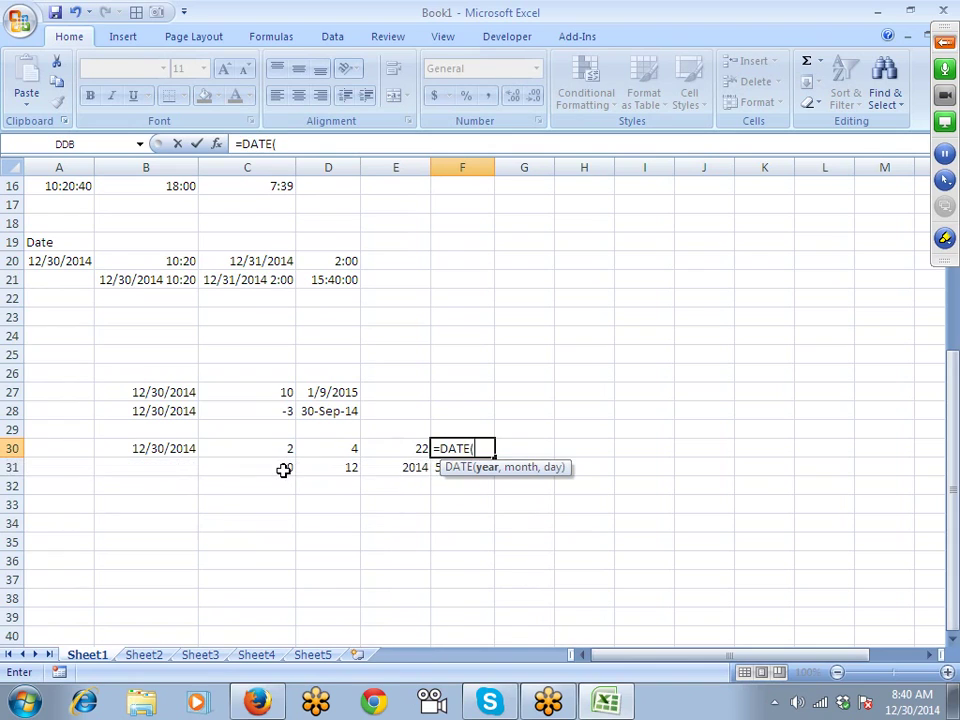
type("y")
key("Tab")
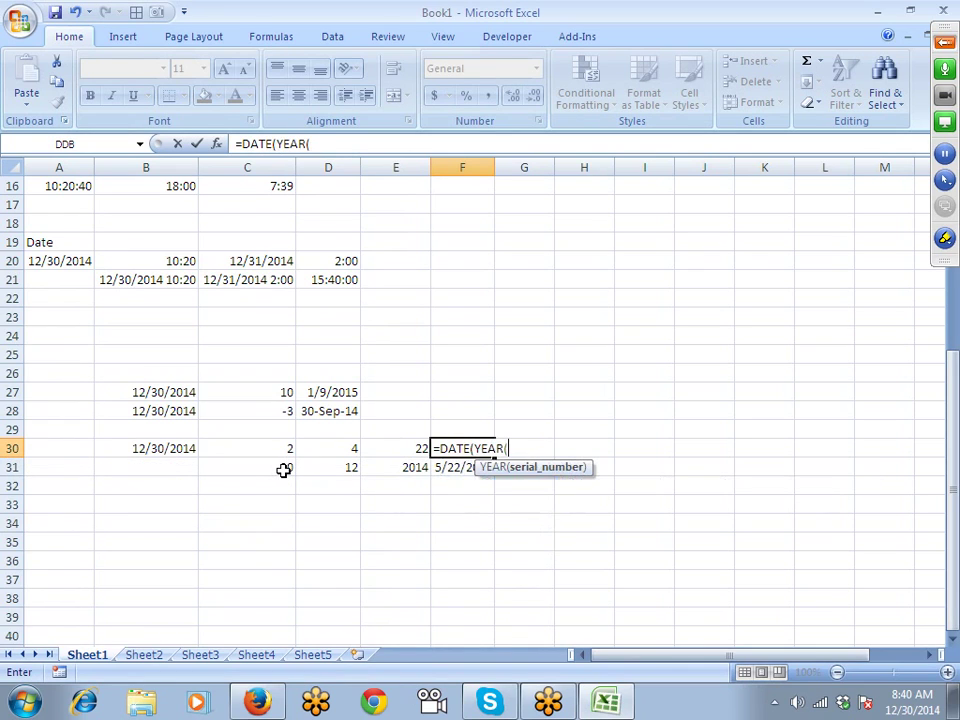
key("Left")
key("Left")
key("Left")
key("Left")
key("Left")
key("Right")
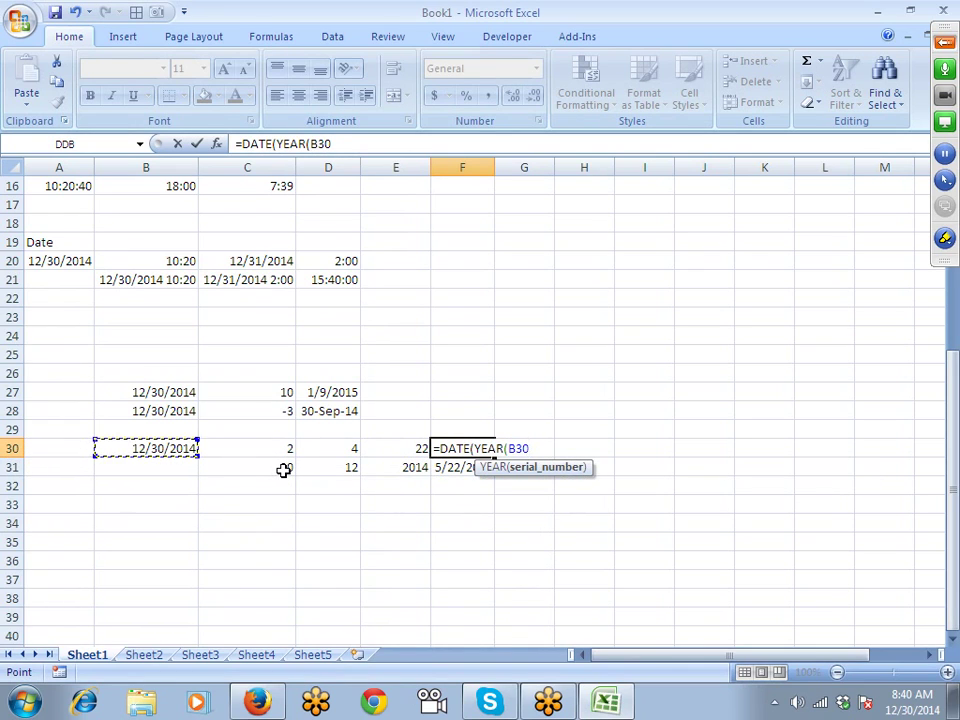
type(")+")
key("Left")
key("Left")
key("Left")
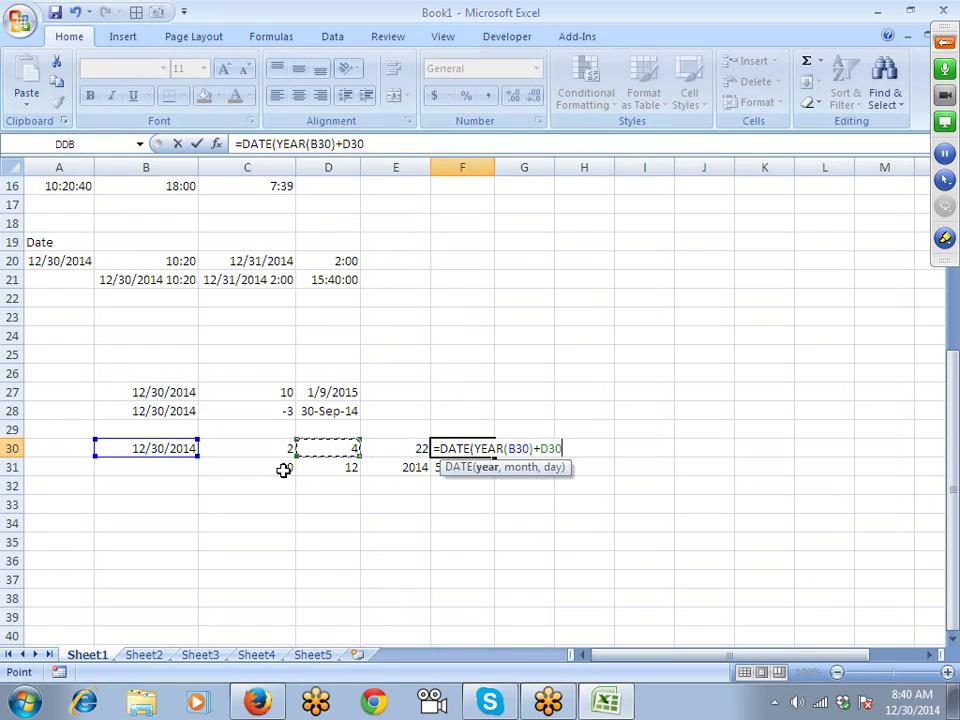
type(",")
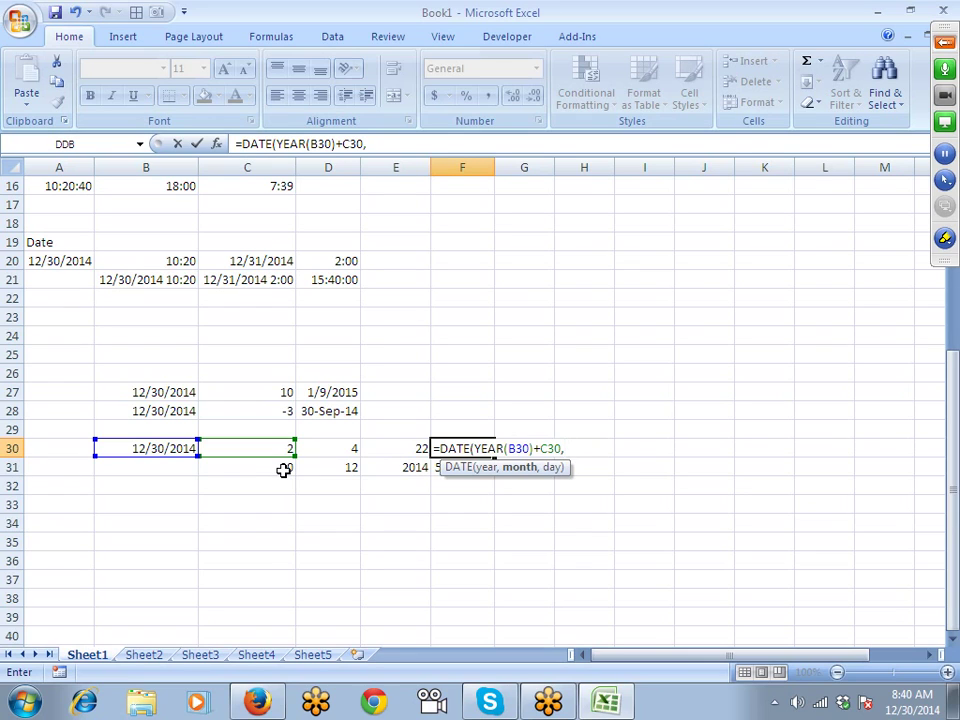
Add MONTH(B30)+D30 as the month argument of the DATE formula in F30
type("d")
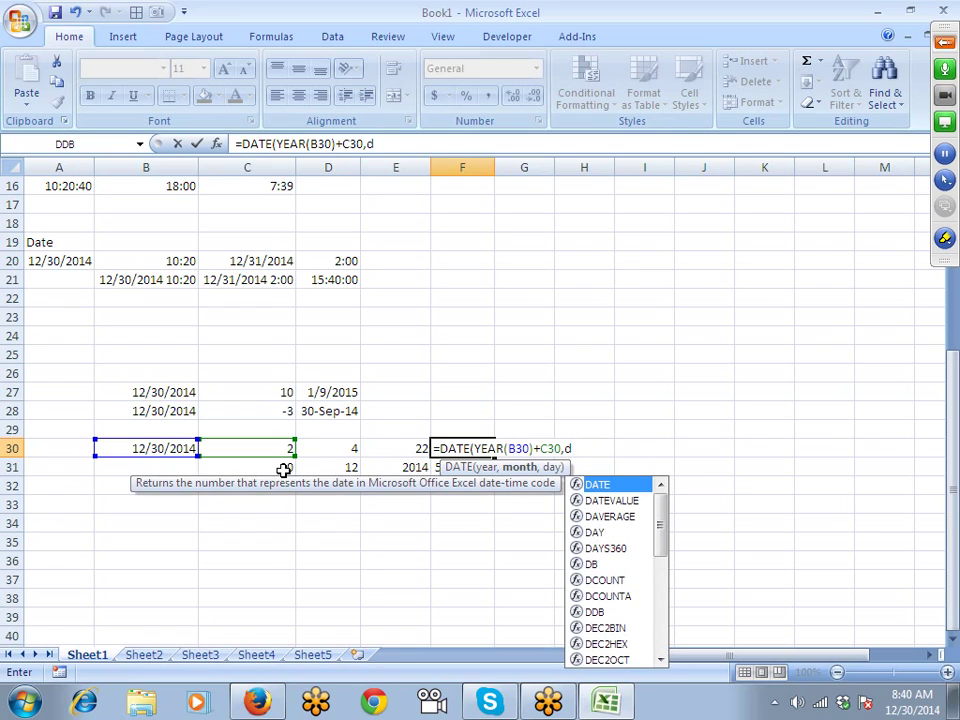
key("BackSpace")
type("mo")
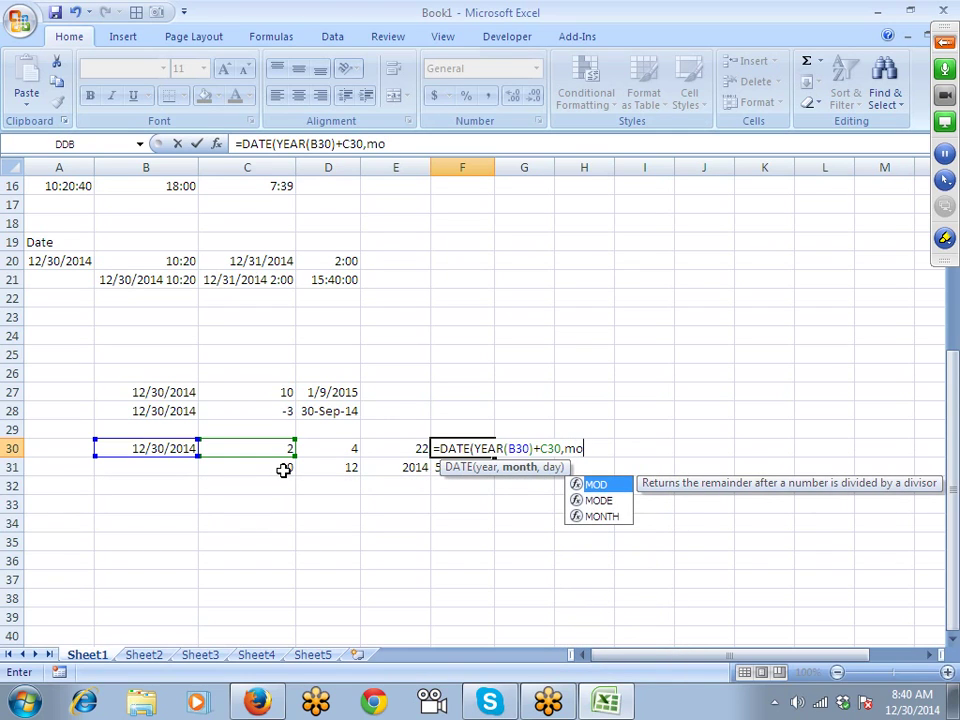
key("Down")
key("Down")
key("Tab")
key("Left")
key("Left")
key("Left")
key("Left")
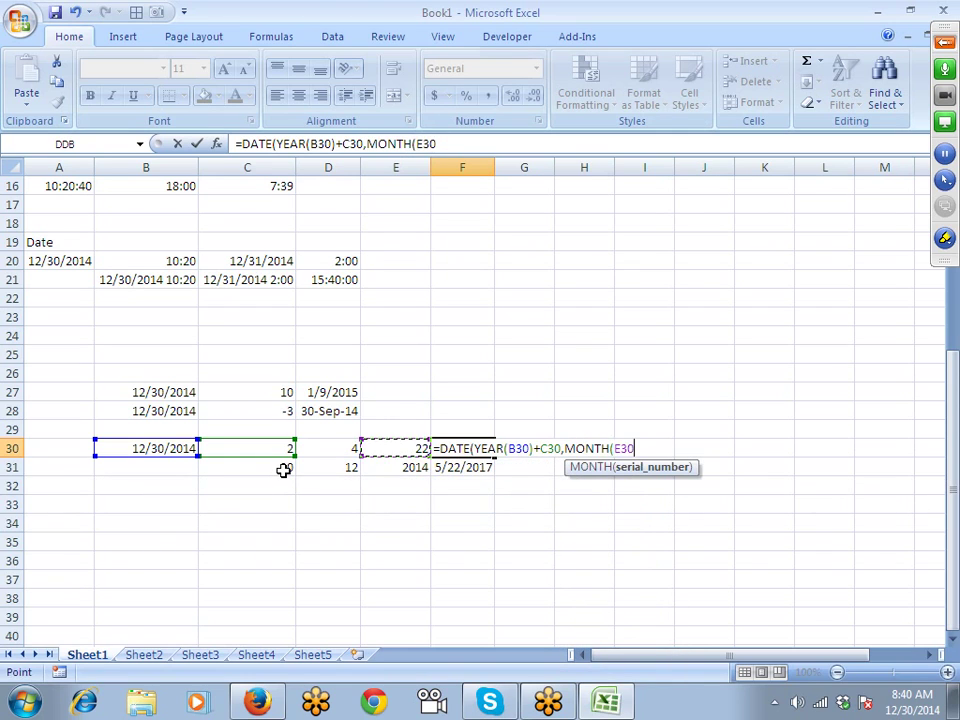
type(")+")
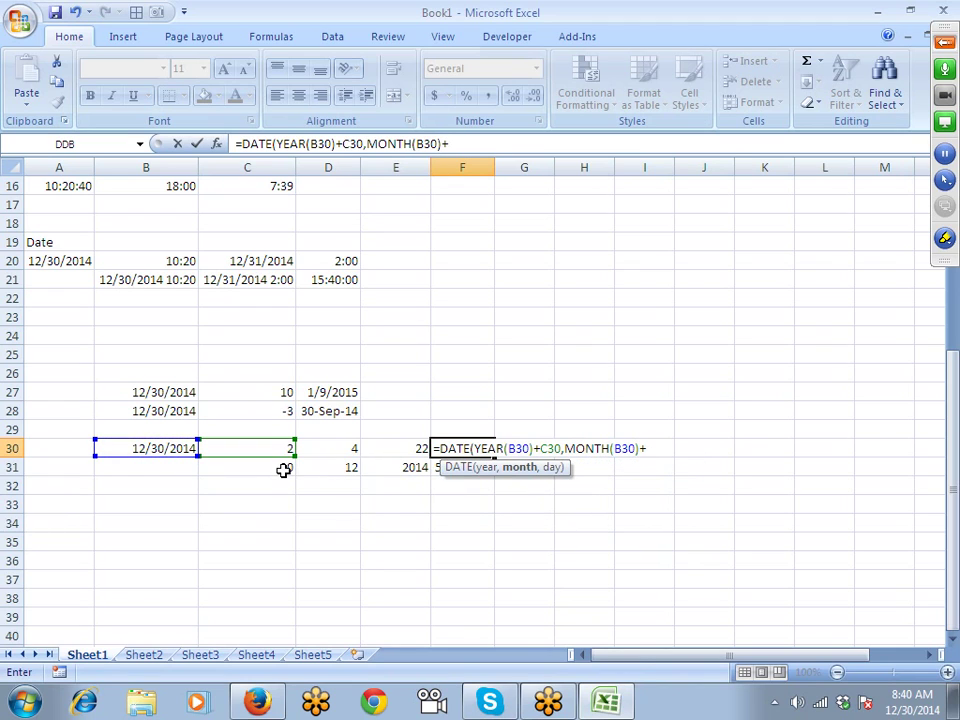
key("Left")
key("Left")
type(",")
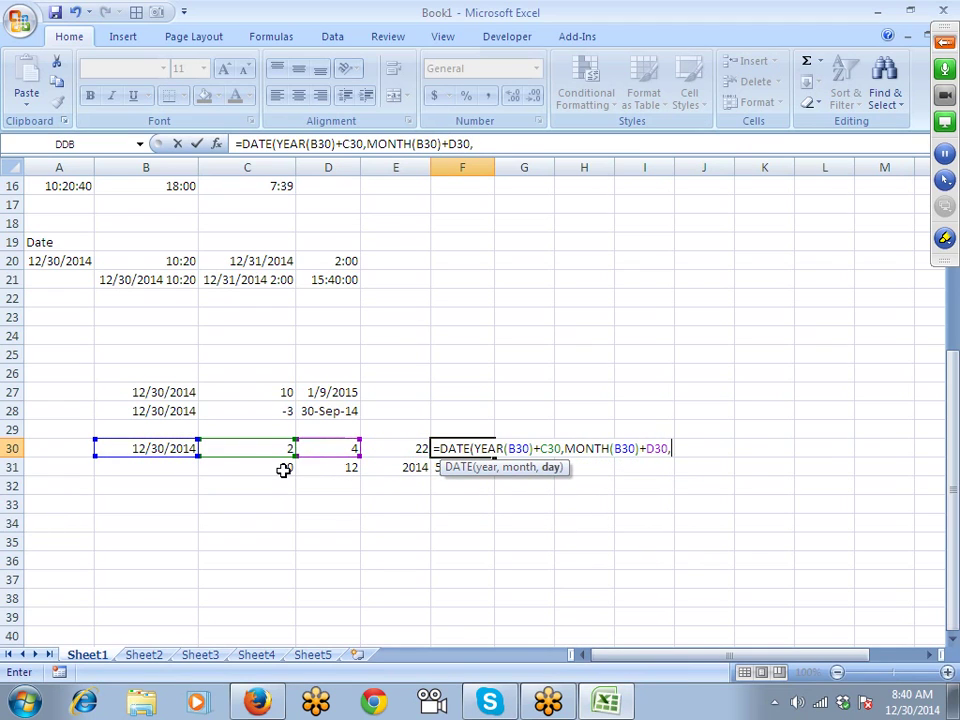
Complete the F30 formula with YEAR(B30)+E30 as the third argument, accept the proposed correction, and apply the day-month-year date format
type("yea")
key("Tab")
key("Left")
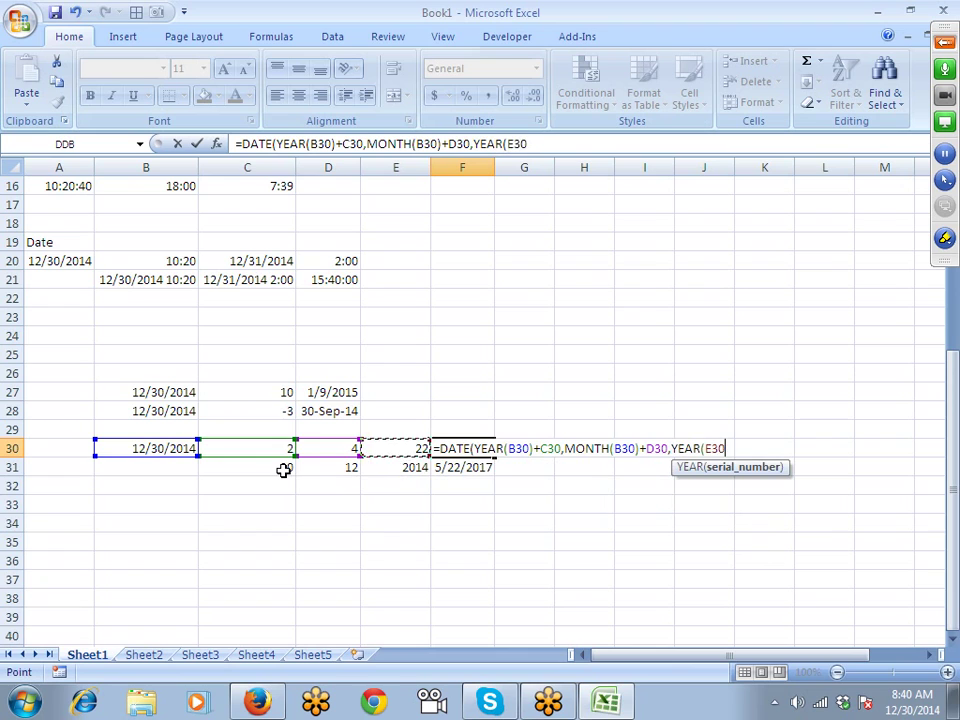
key("Left")
key("Left")
key("Left")
type(")")
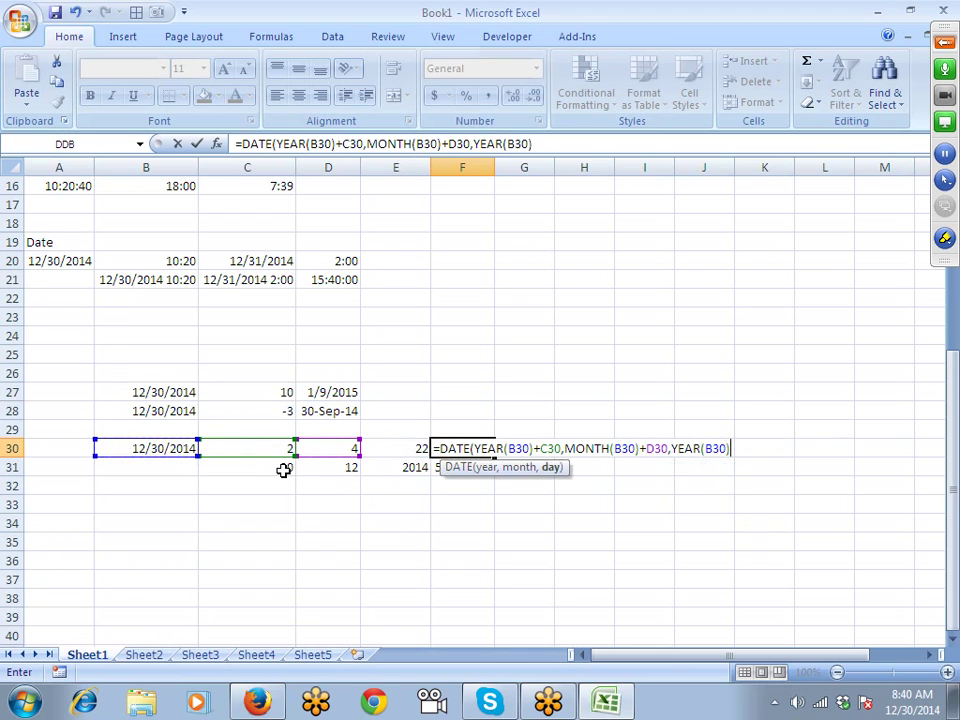
type("+")
key("Left")
key("Return")
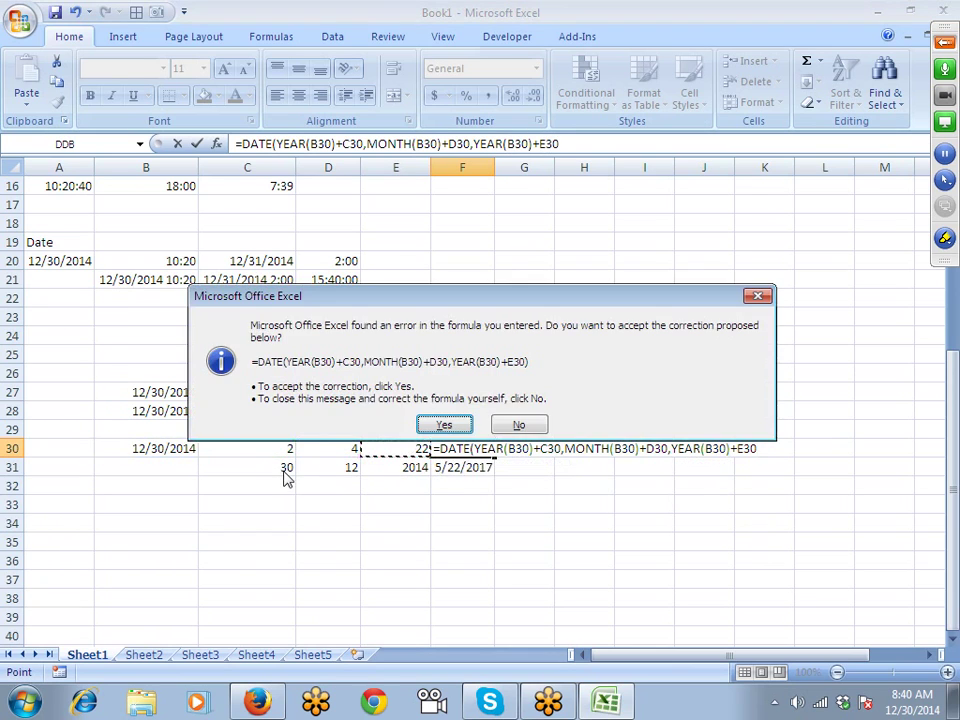
key("Return")
key("Up")
key("ctrl+shift+3")
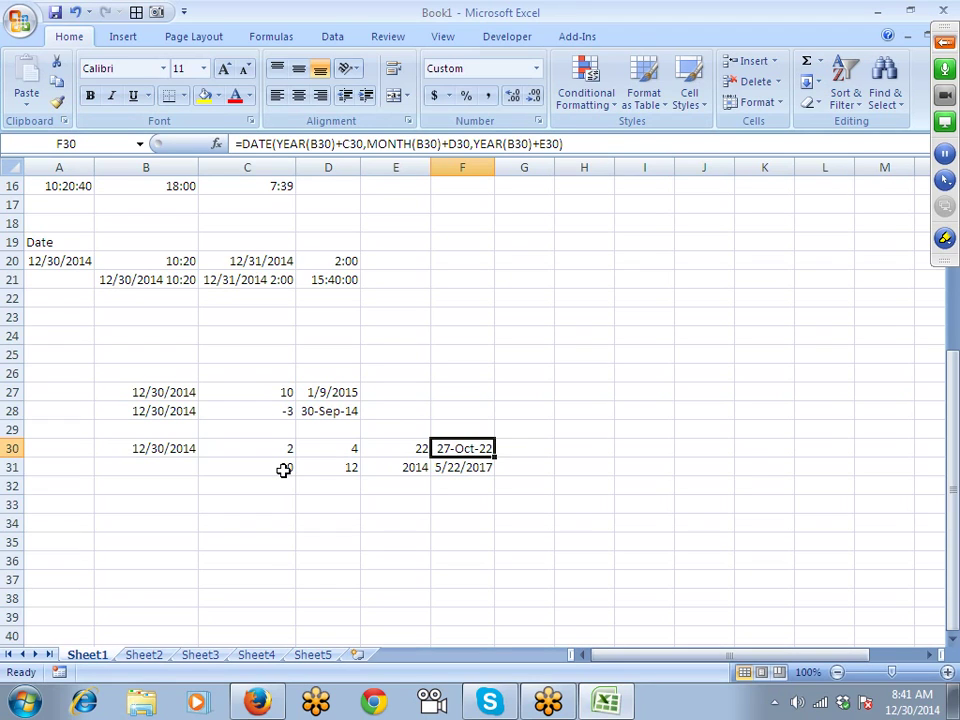
Replace YEAR with DAY in the third argument of the F30 DATE formula, making it DAY(B30)+E30
left_click(370, 144)
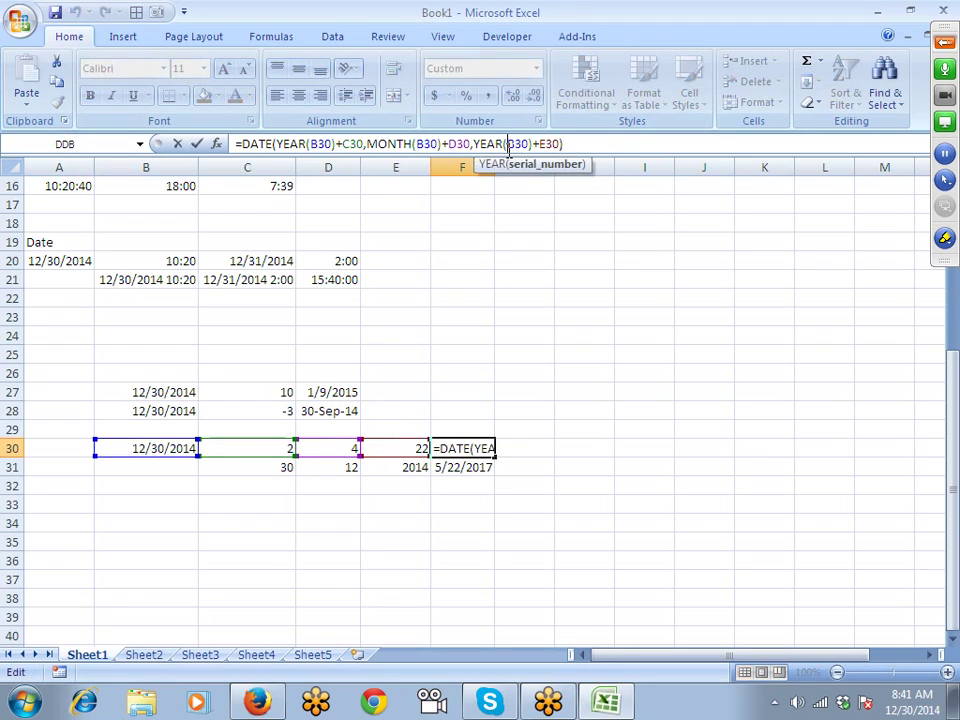
left_click(314, 145)
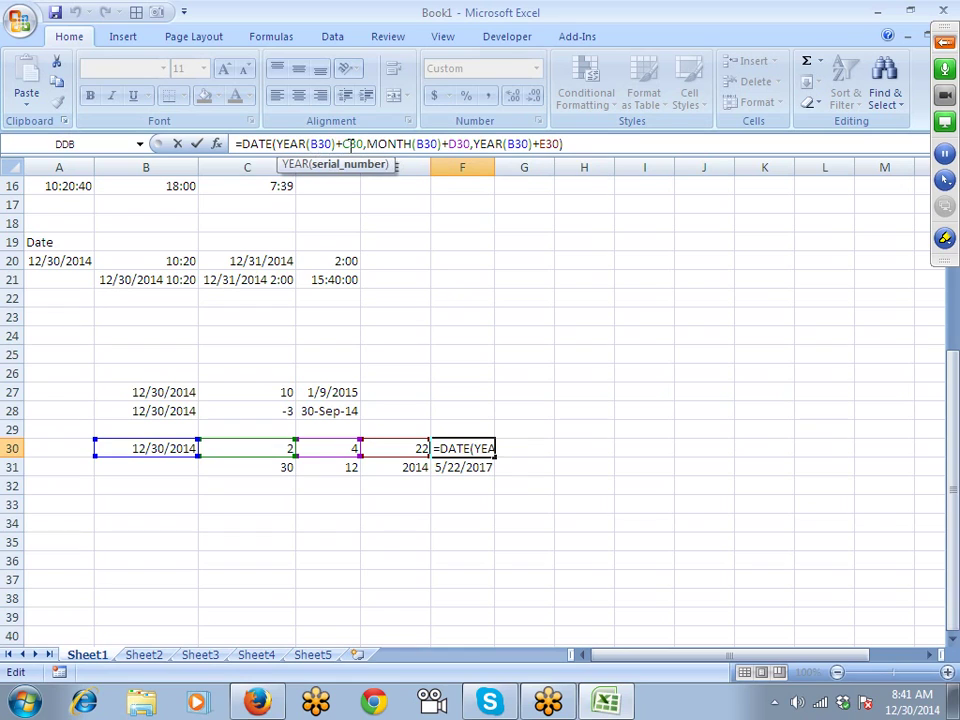
left_click(351, 145)
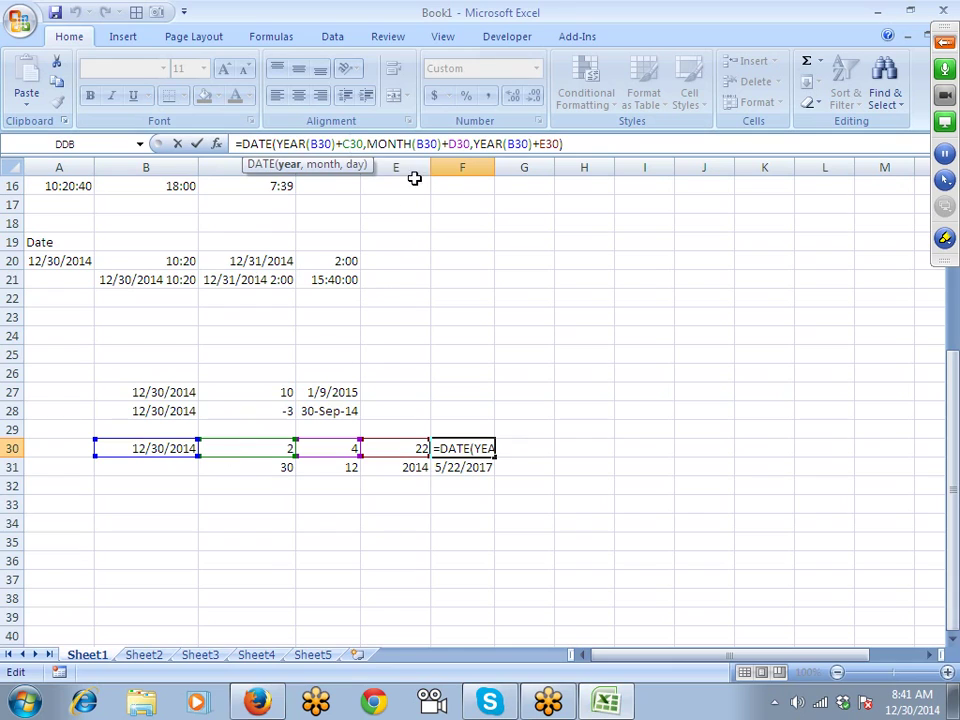
left_click(424, 145)
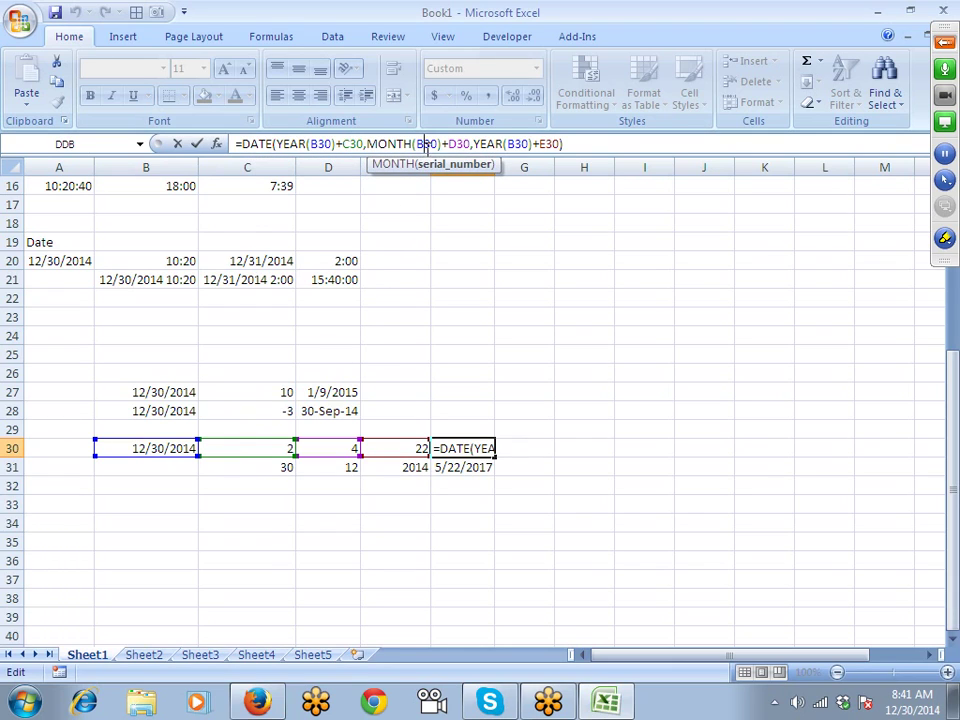
double_click(488, 145)
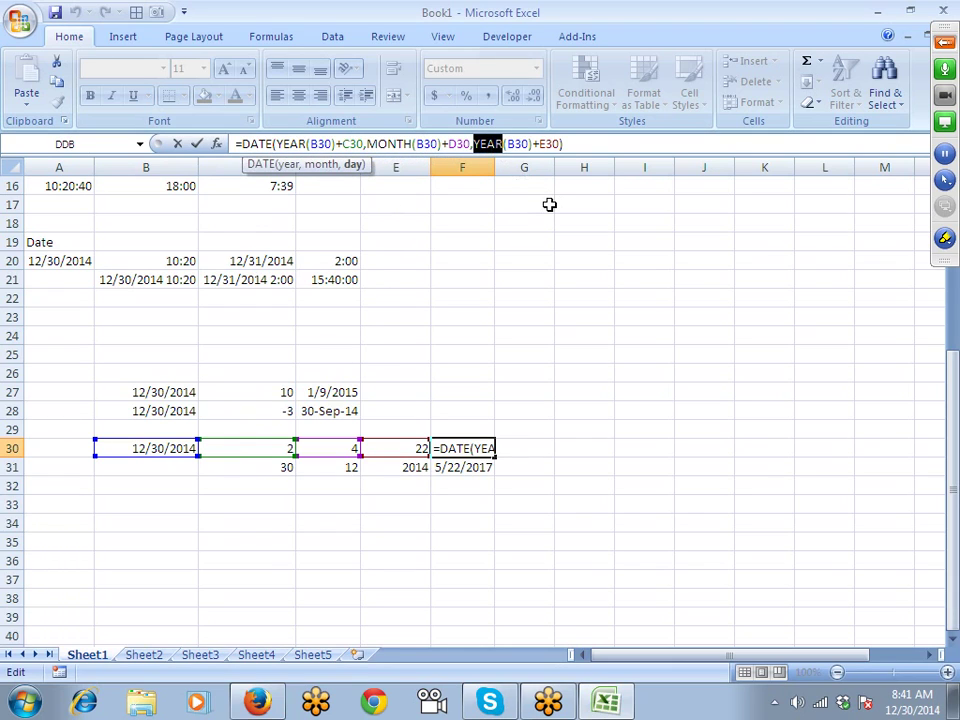
key("Delete")
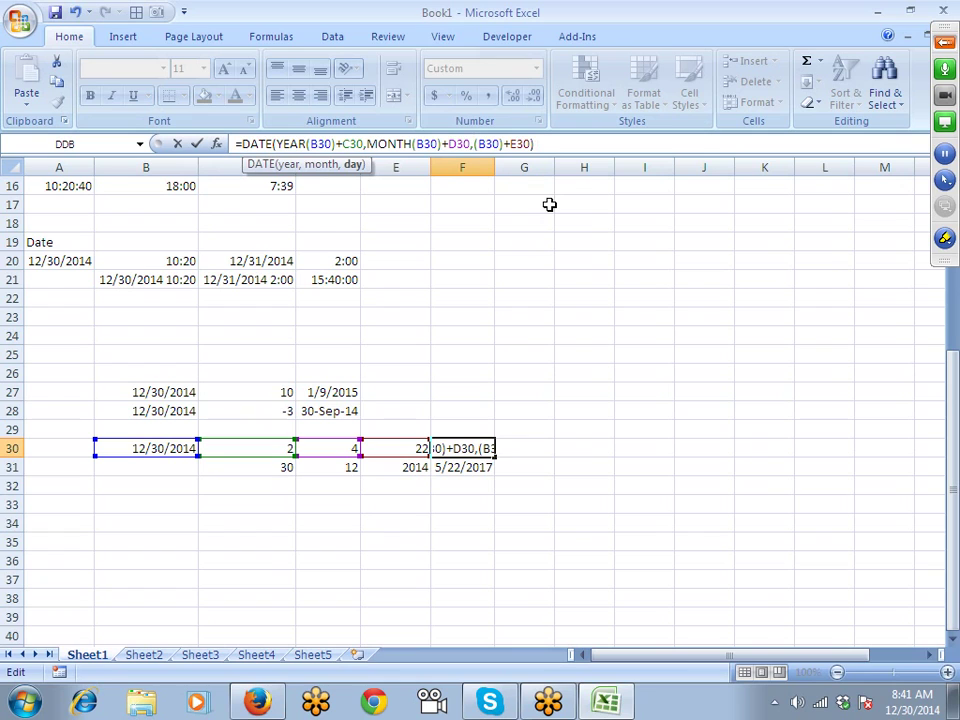
type("DAY")
key("Return")
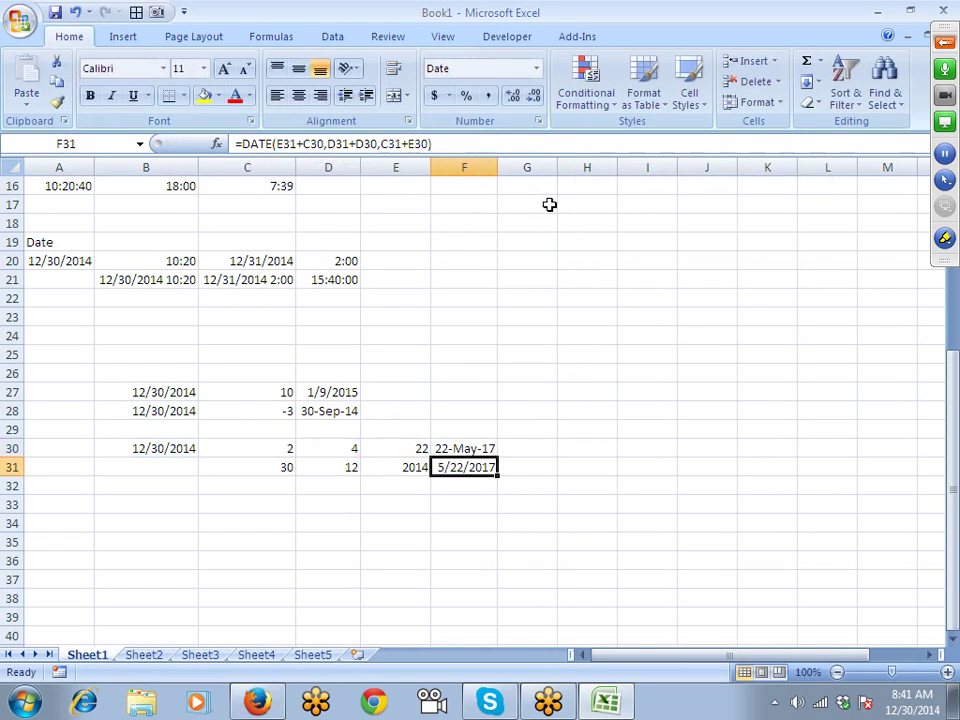
key("Up")
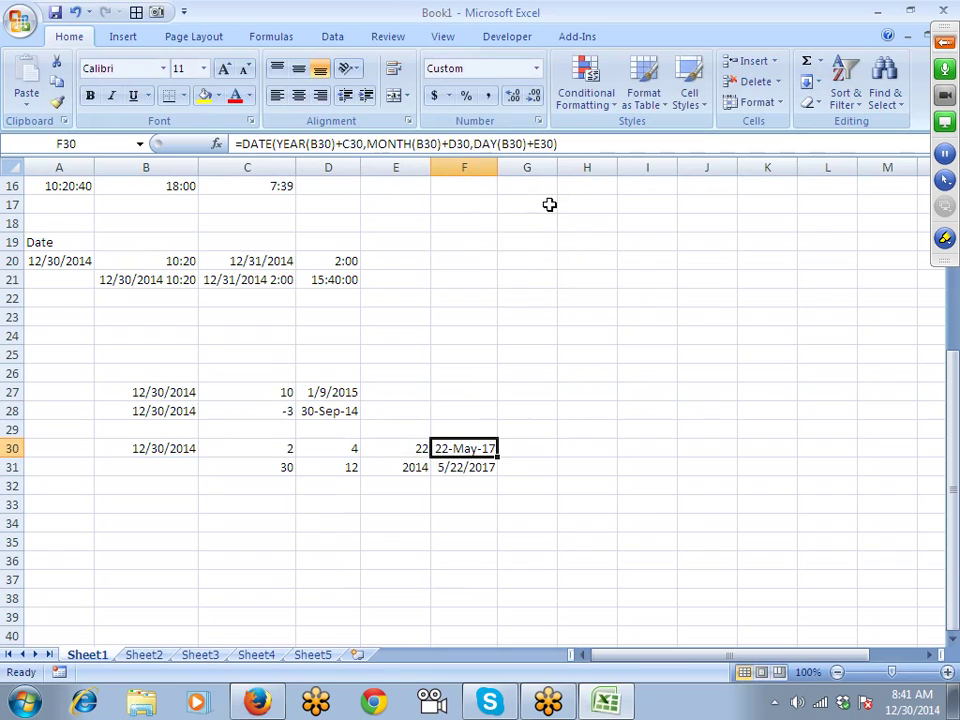
Enter the start date 1/1 in B34 and today's date as the end date in C34
key("Left")
key("Left")
key("Left")
key("Down")
key("Left")
key("Left")
key("Down")
key("Down")
key("Down")
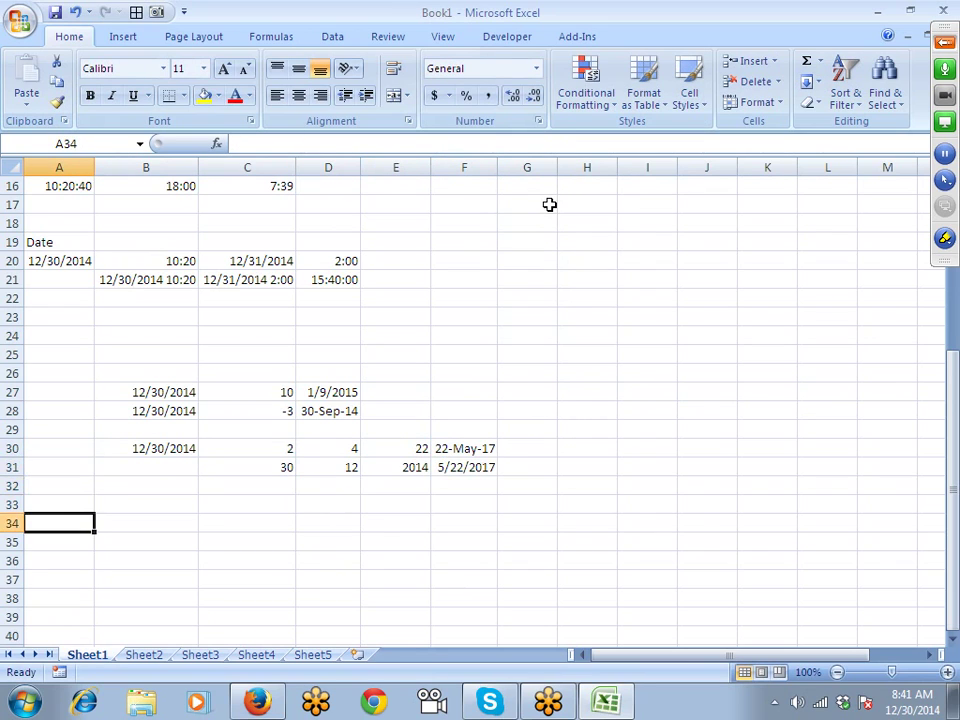
key("Right")
type("1/1")
key("Tab")
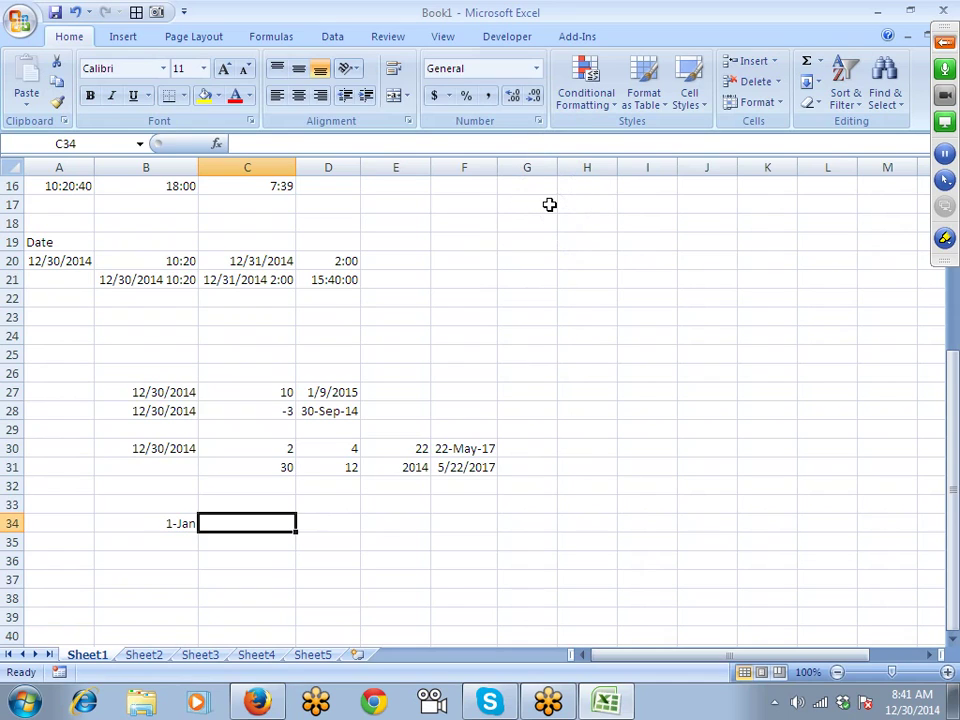
key("ctrl+semicolon")
key("Tab")
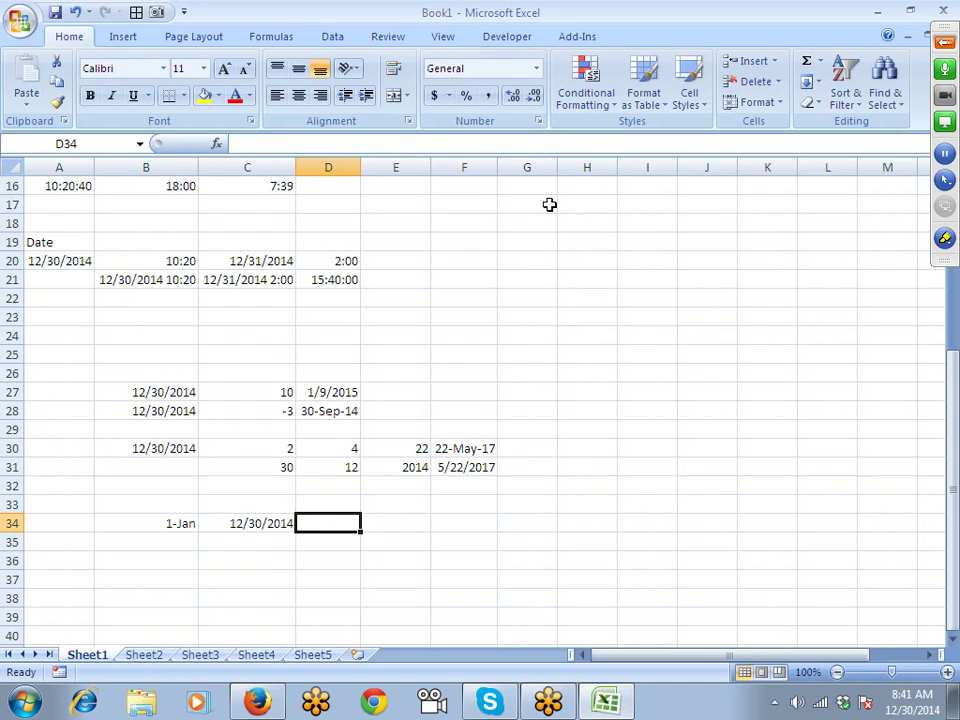
Calculate the days between the two dates in D34 with the formula =C34-B34
type("=")
key("Left")
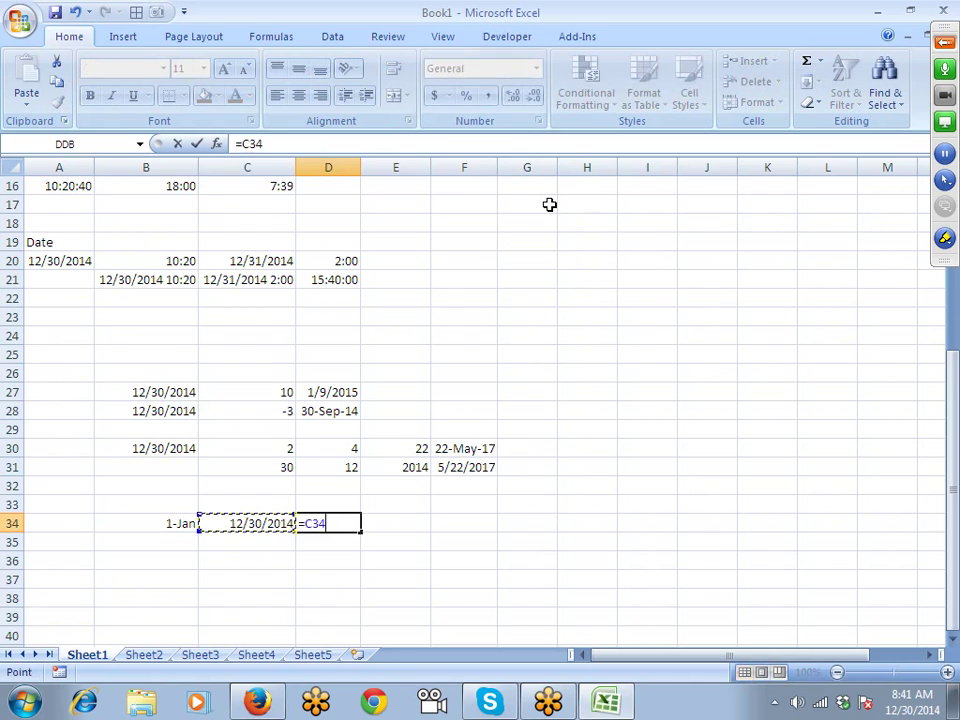
type("-")
key("Left")
key("Left")
key("Return")
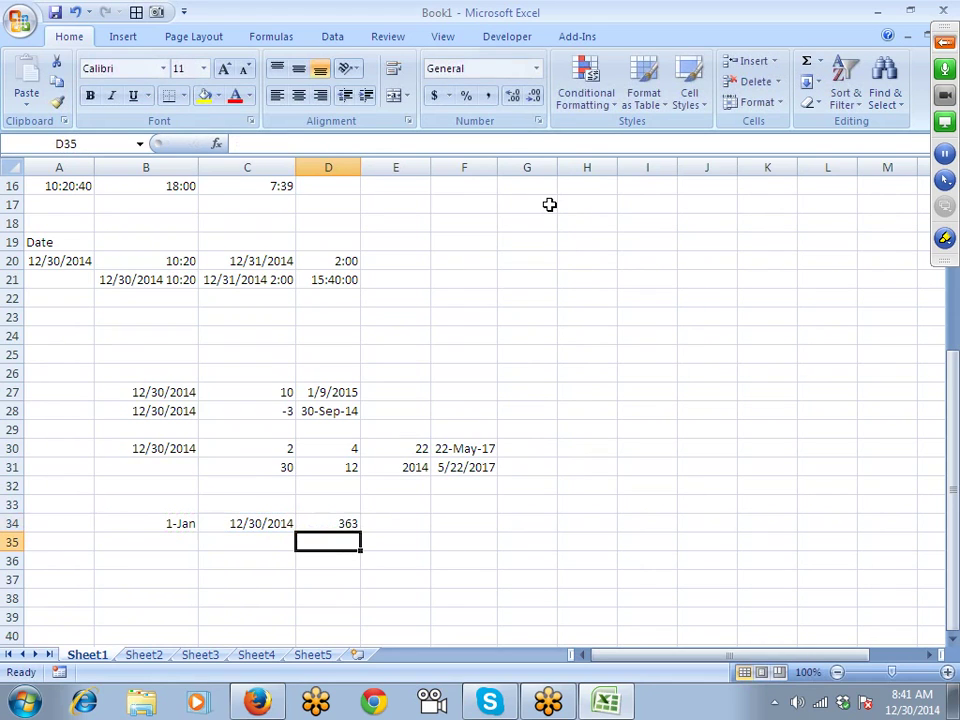
Fill the start and end dates from B34:C34 down into B35:C35
key("Left")
key("Left")
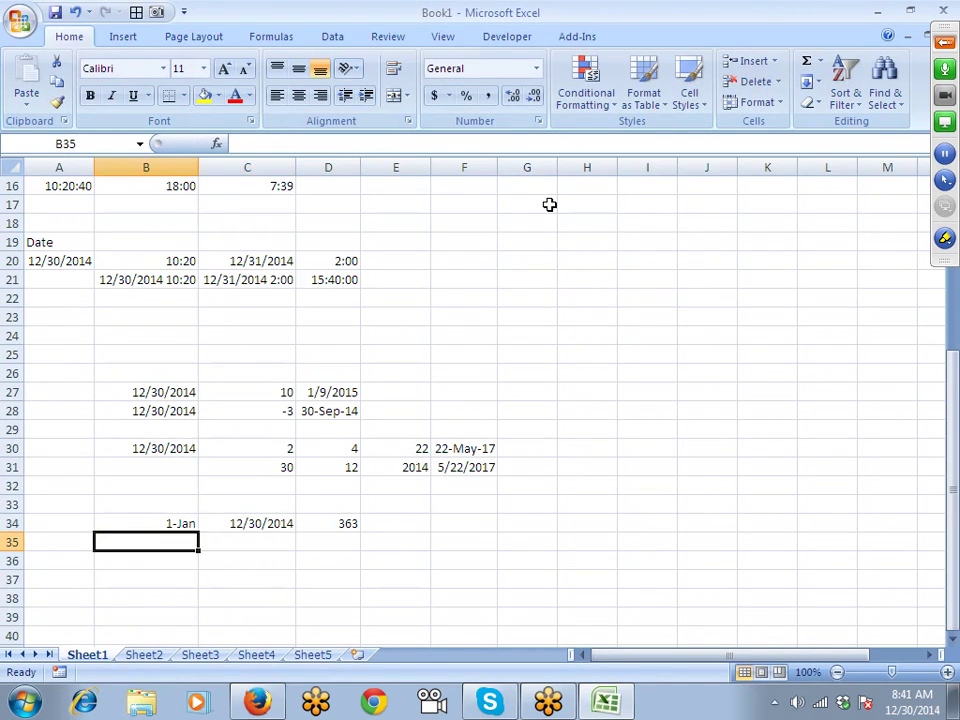
key("shift+Right")
key("ctrl+d")
Start a NETWORKDAYS formula in D35 with B35 as the start date and C35 as the end date
key("Right")
key("Right")
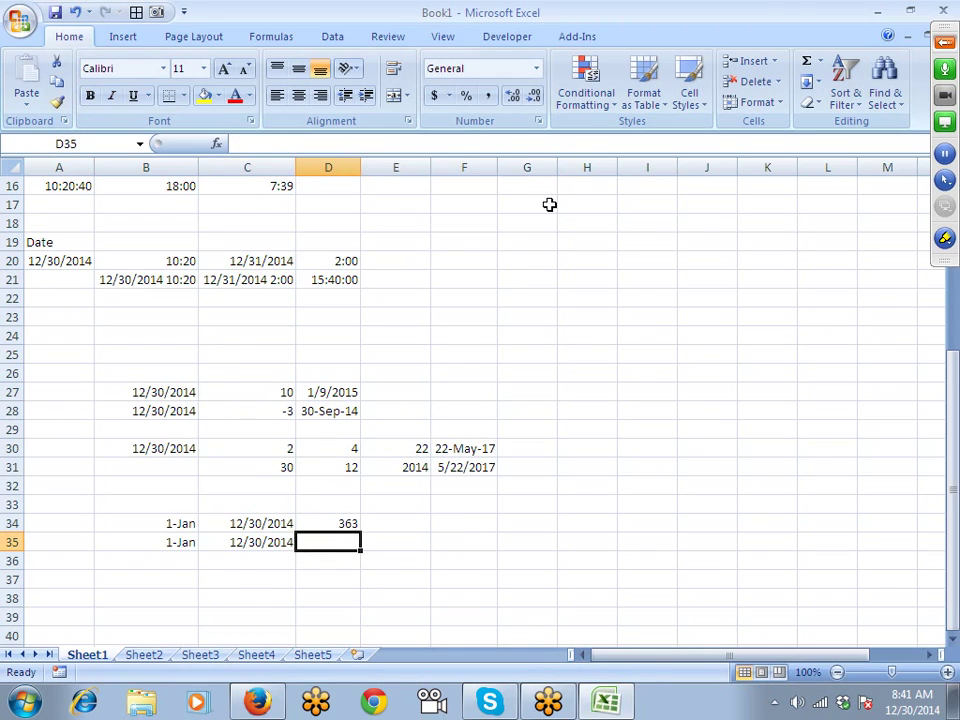
type("net")
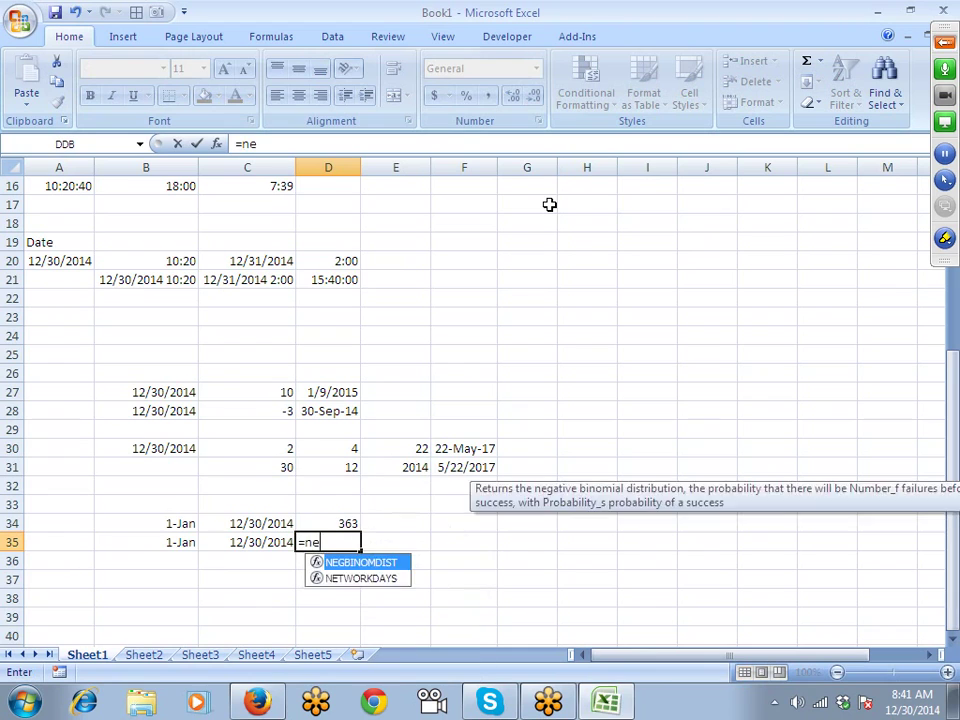
key("Tab")
key("Left")
key("Left")
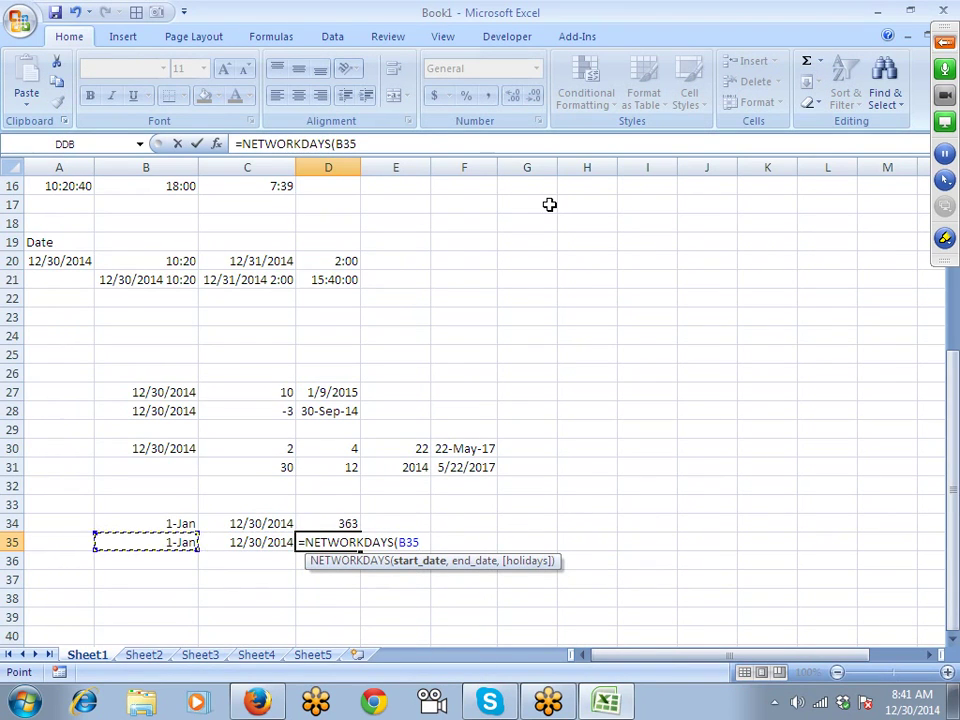
type(",")
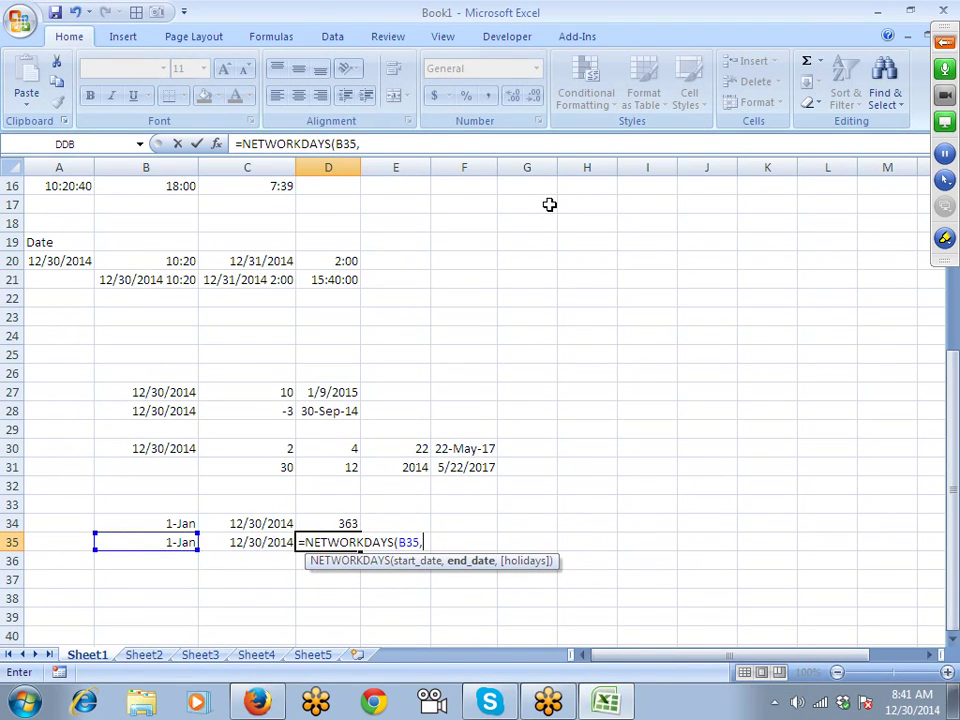
key("Left")
Add the range I14:I35 as the holidays argument and complete the NETWORKDAYS formula in D35
type(",")
key("Right")
key("Right")
key("Right")
key("Right")
key("Right")
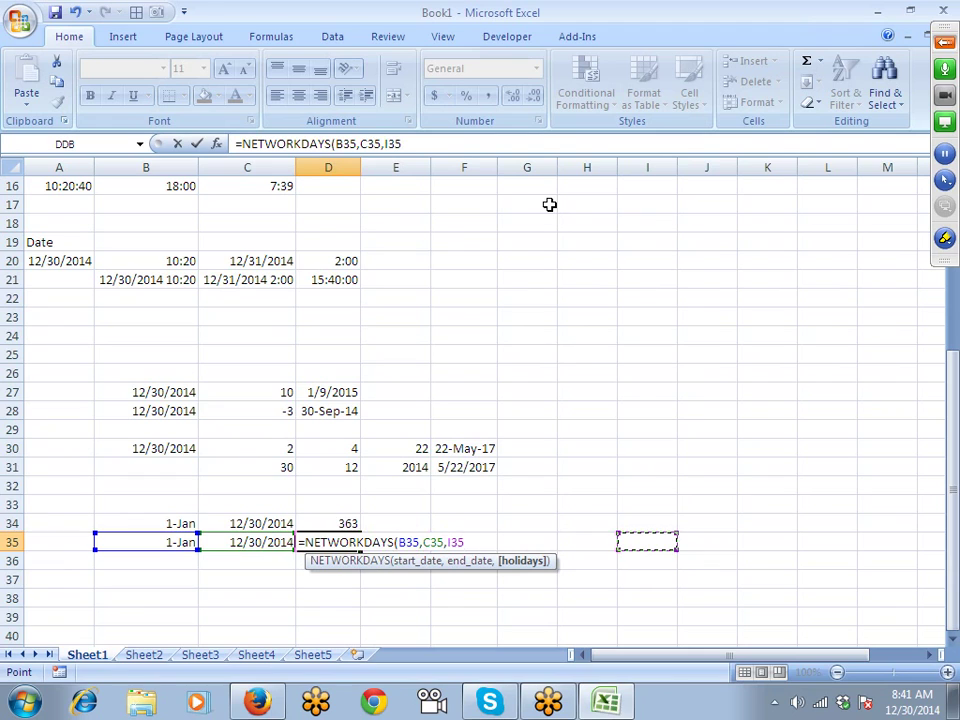
key("shift+Up")
key("shift+Up")
key("shift+Up")
key("shift+Up")
key("shift+Up")
key("shift+Up")
key("shift+Up")
key("shift+Up")
key("shift+Up")
key("shift+Up")
key("shift+Up")
key("shift+Up")
key("shift+Up")
key("shift+Up")
key("shift+Up")
key("shift+Up")
key("shift+Up")
key("shift+Up")
key("shift+Up")
key("shift+Up")
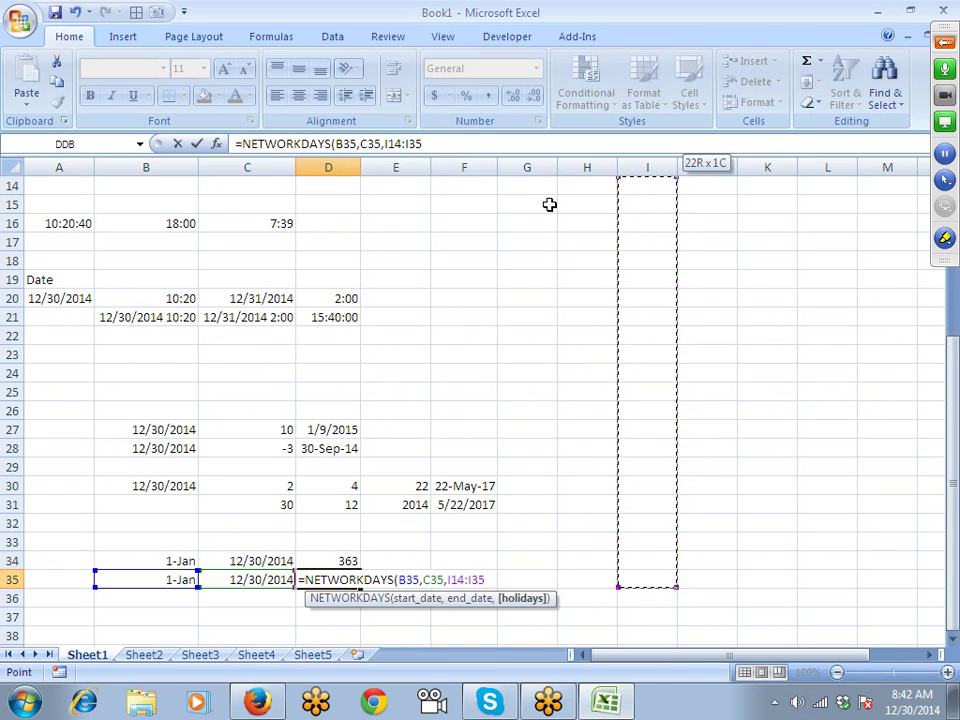
key("Return")
key("Up")
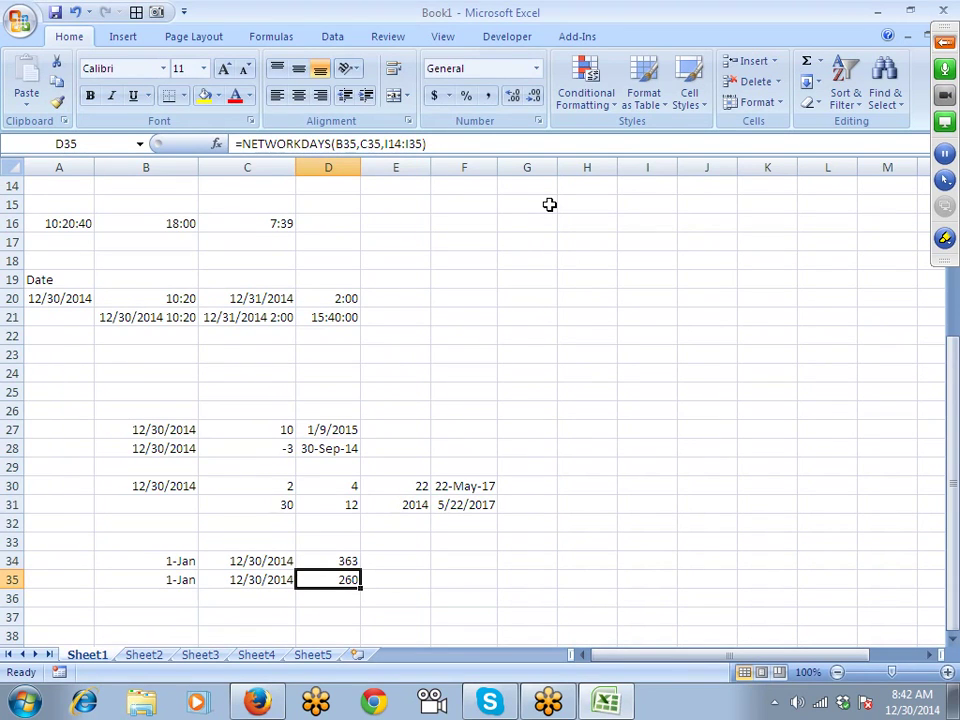
Enter the holiday date 12/29 in I28, within the holidays range of the D35 formula, and check D35
double_click(326, 568)
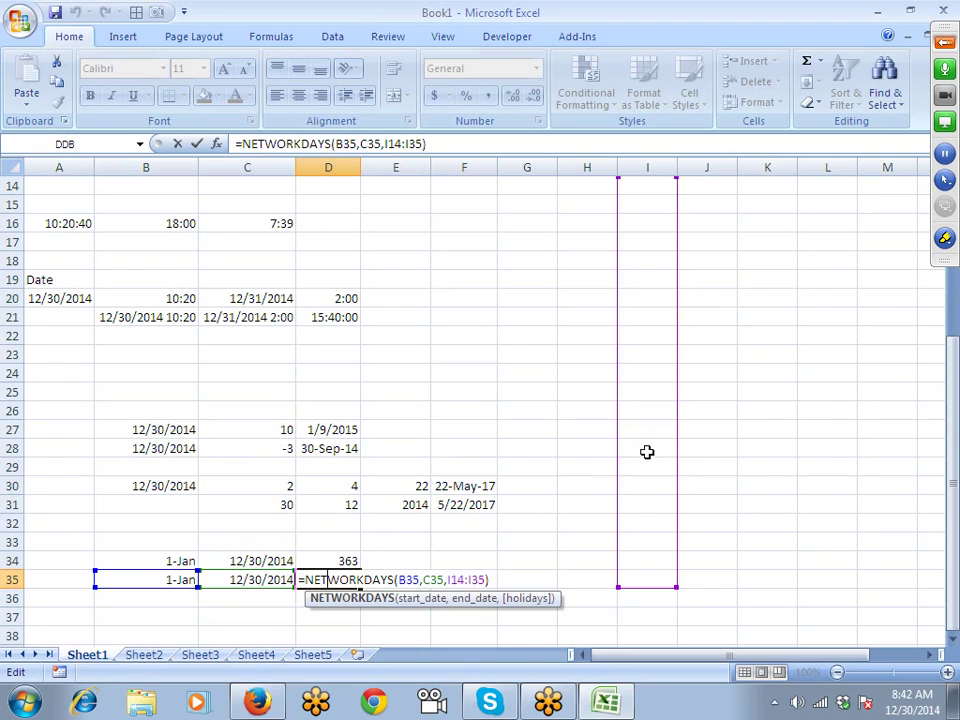
key("Escape")
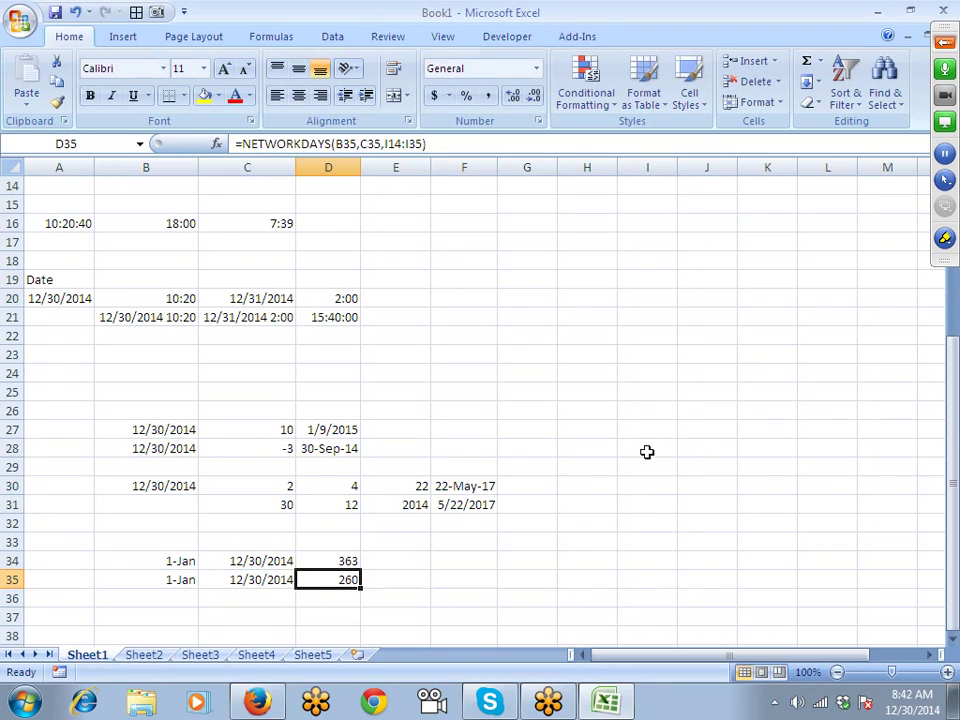
left_click(632, 451)
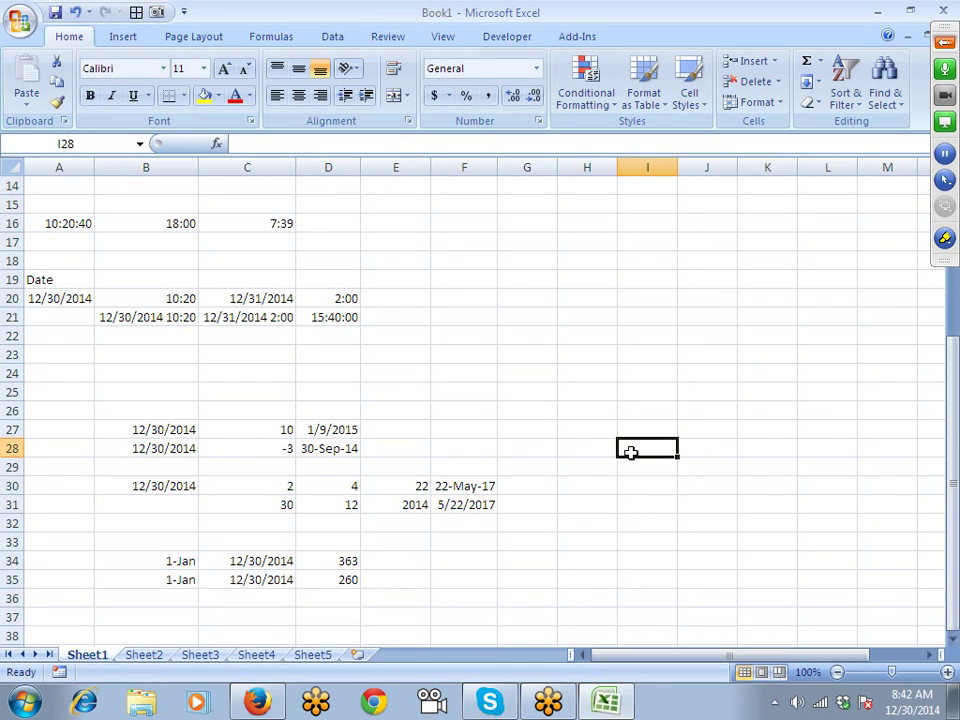
type("12/")
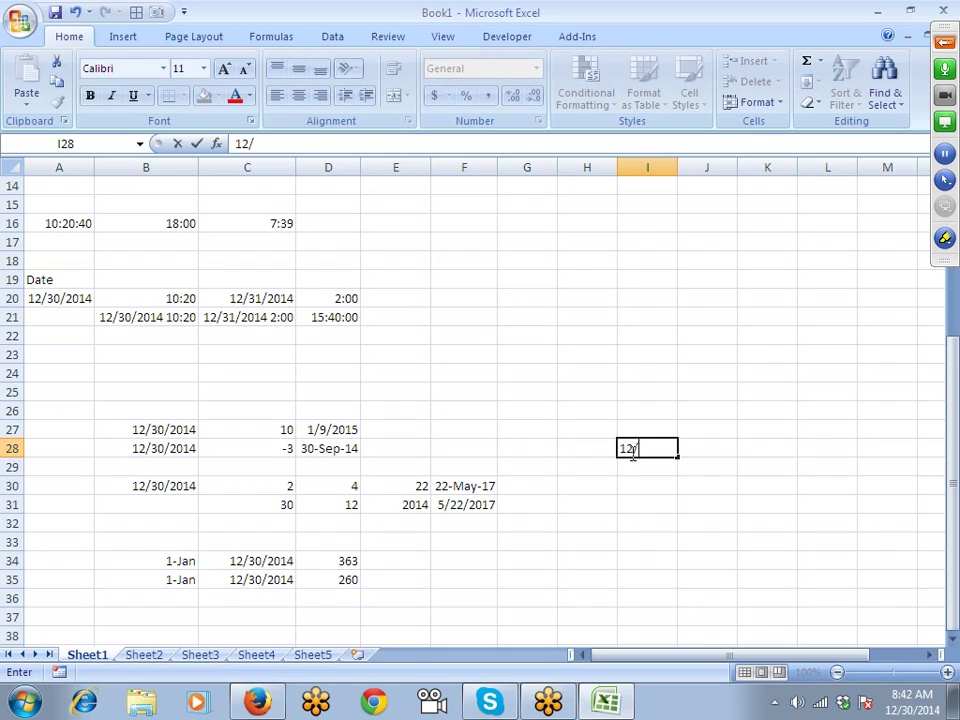
type("29")
key("Return")
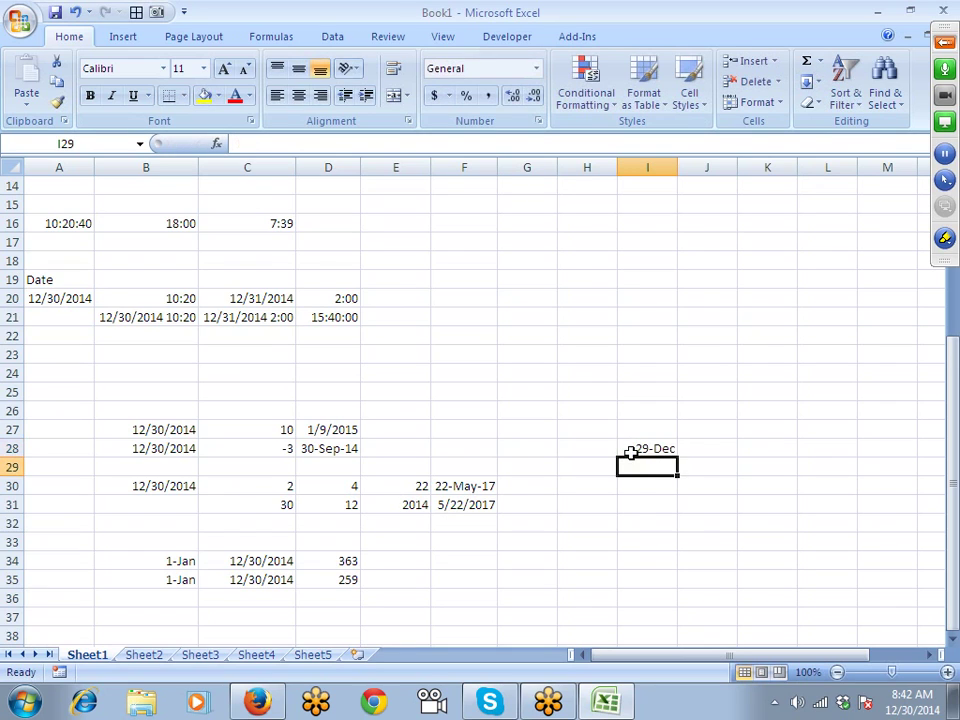
left_click(343, 577)
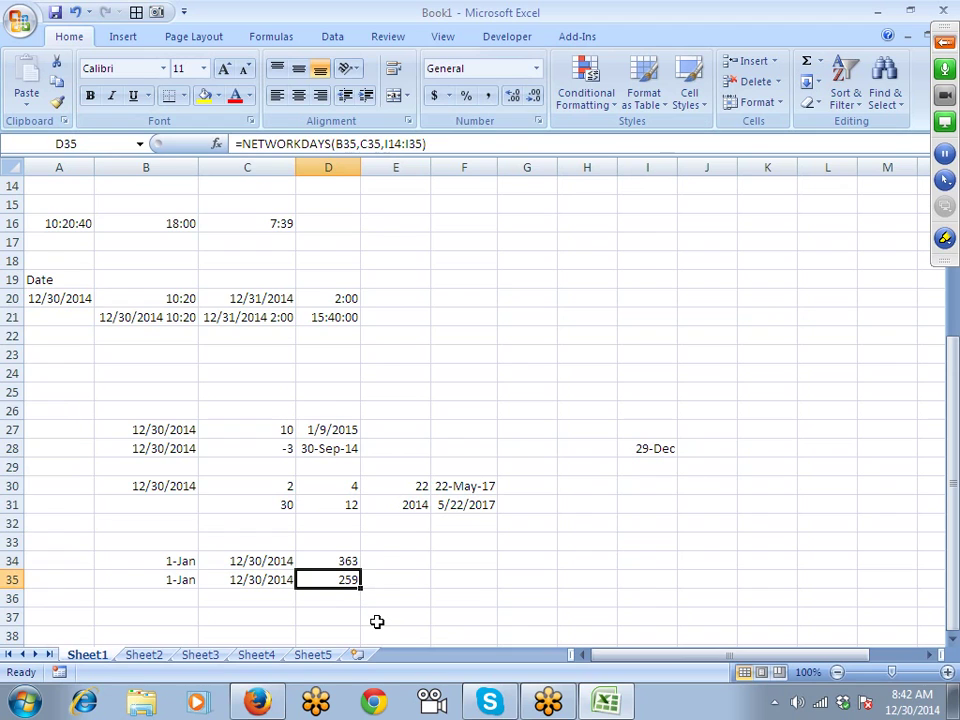
Launch Excel 2013 and create a blank workbook
key("super")
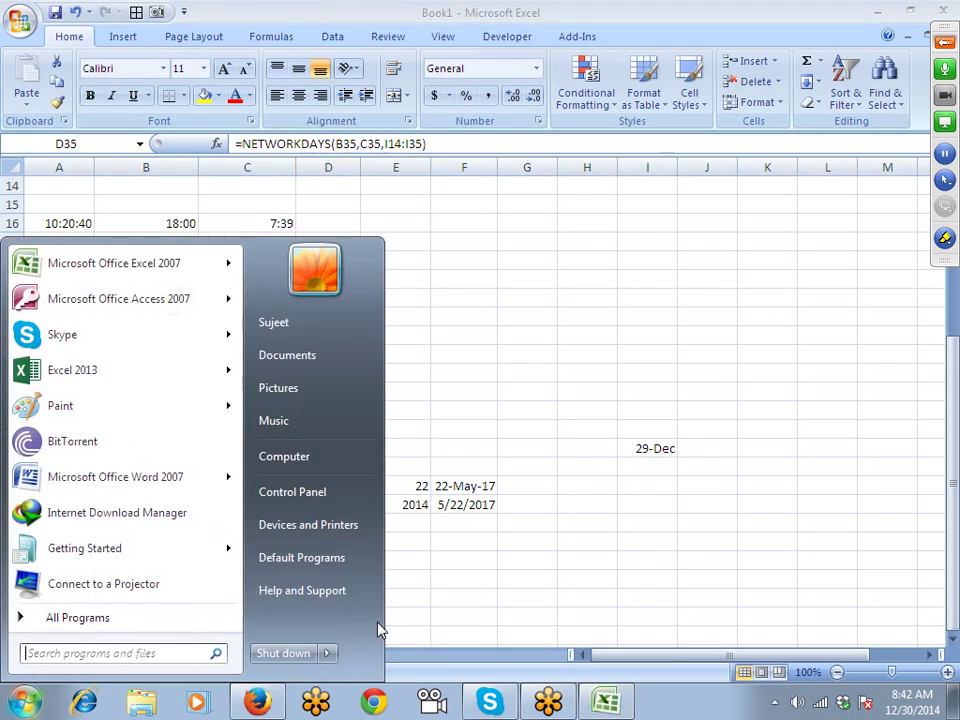
type("2013")
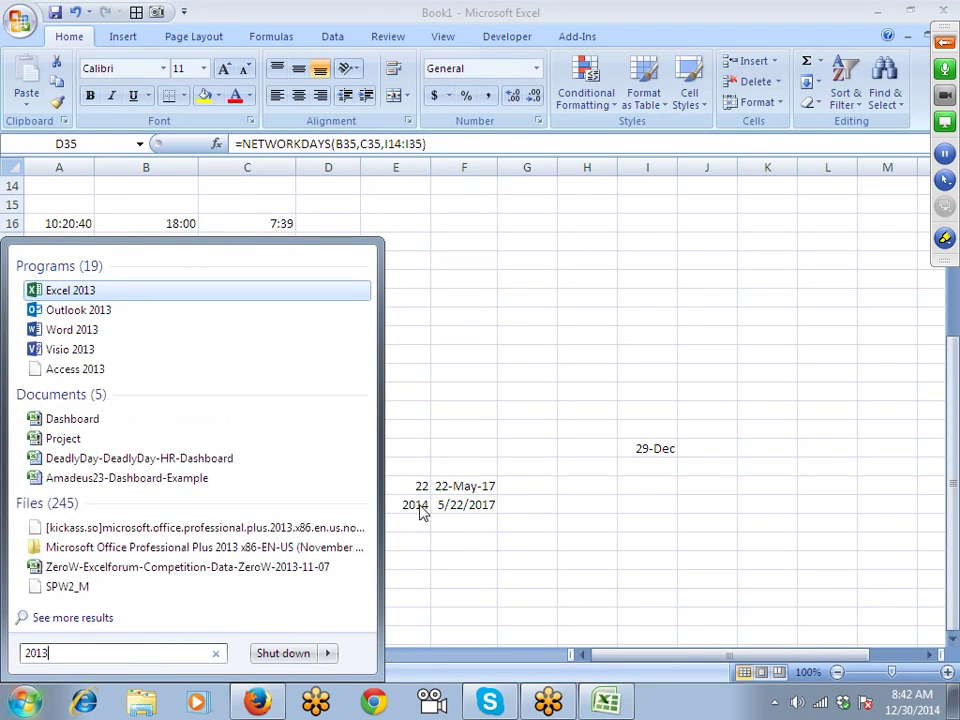
left_click(75, 291)
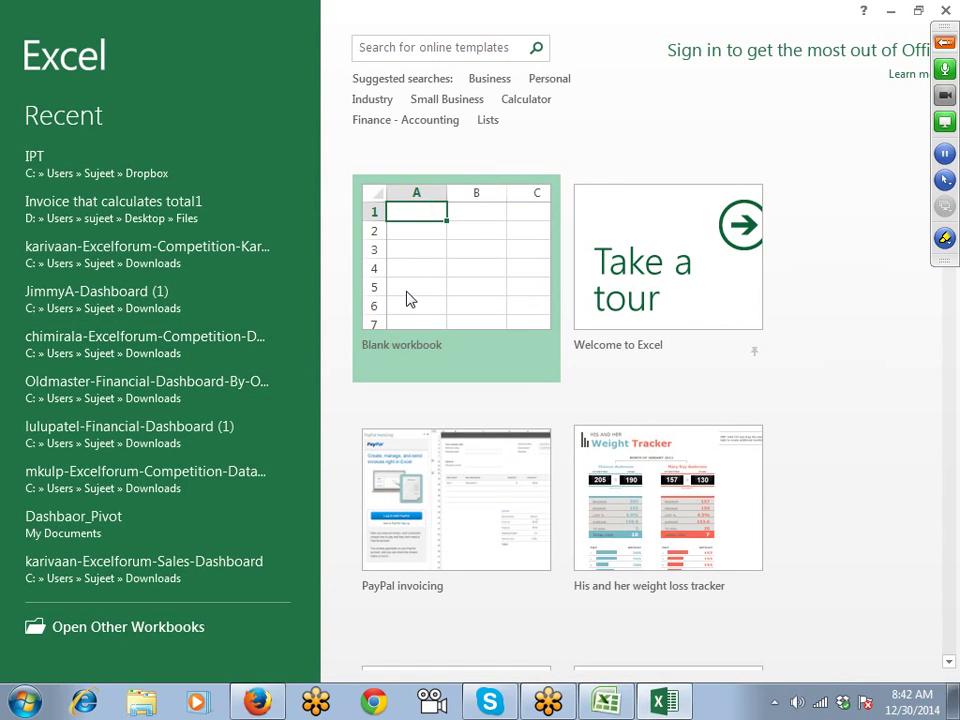
left_click(409, 292)
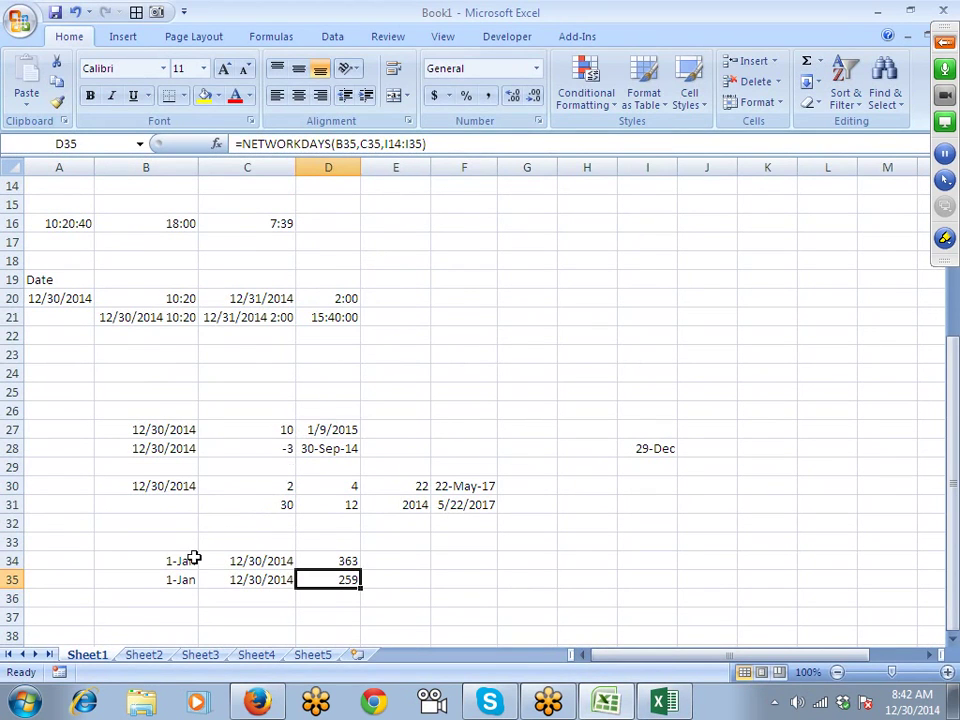
Copy the dates in B34:C34 of the Excel 2007 sheet to B3:C3 of the new workbook and autofit column C
left_click_drag(190, 560, 246, 561)
key("ctrl+c")
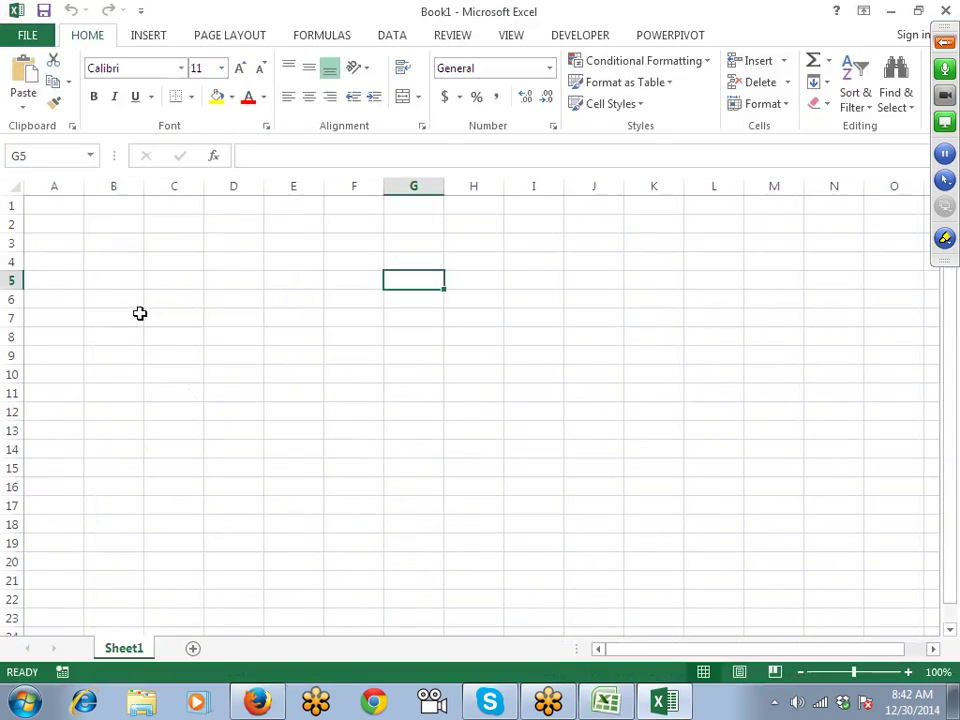
left_click(100, 246)
key("ctrl+v")
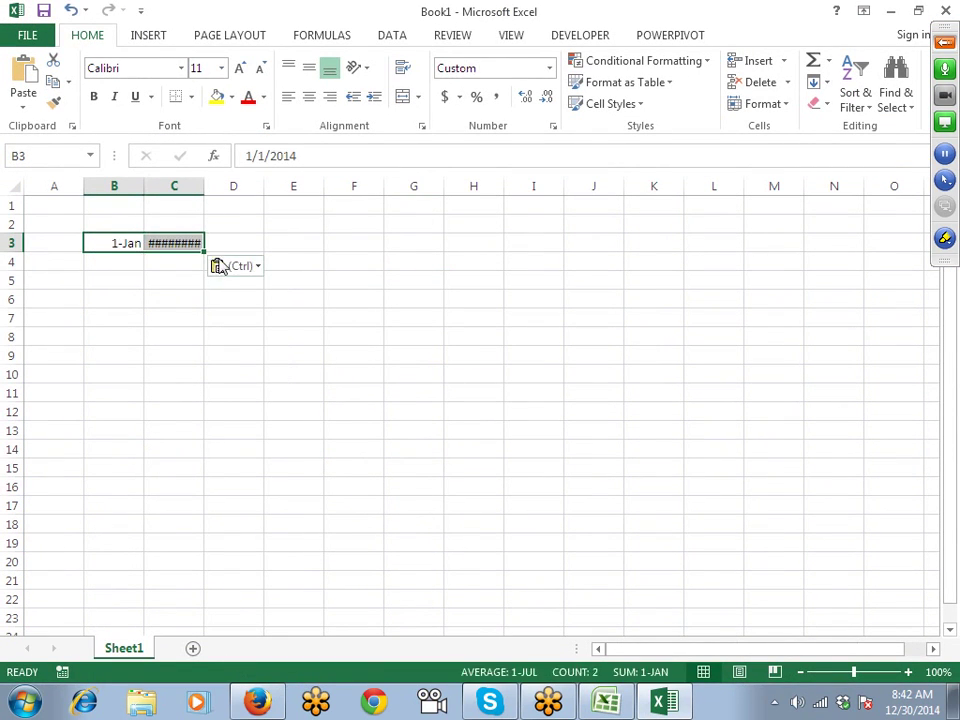
left_click(221, 241)
double_click(204, 193)
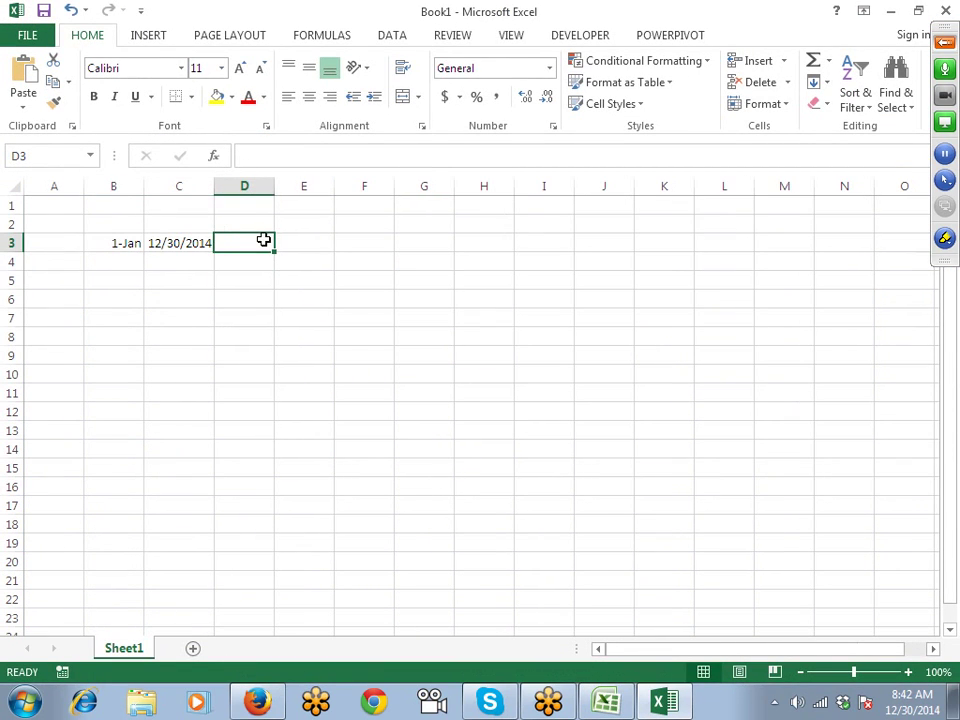
Start a NETWORKDAYS.INTL formula in D3 with B3 as the start date and C3 as the end date
type("=net")
key("Down")
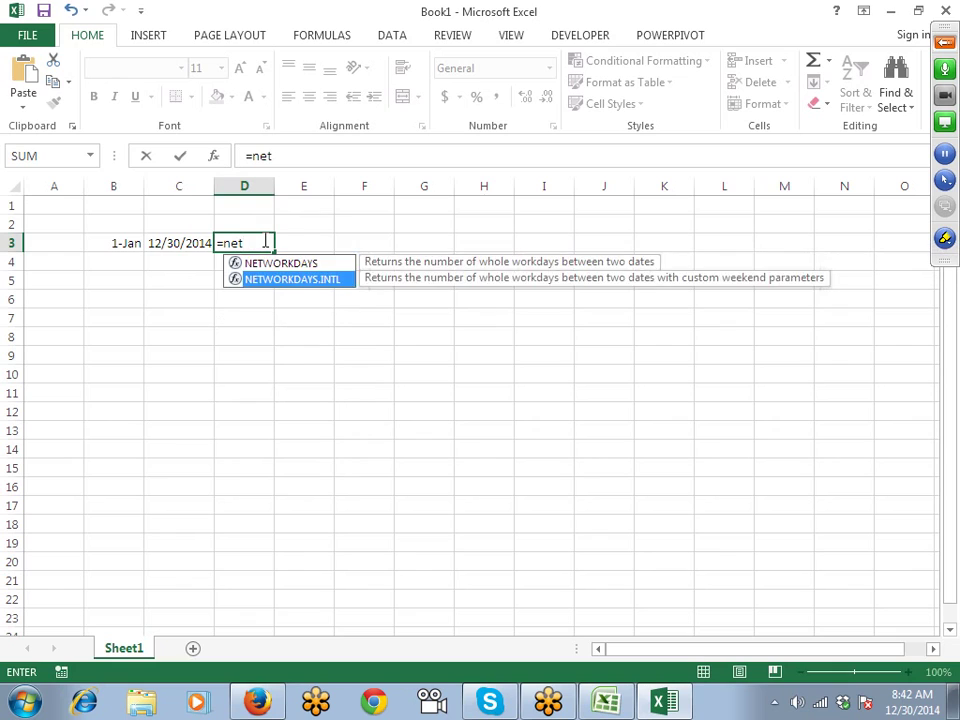
key("Tab")
key("Left")
key("Left")
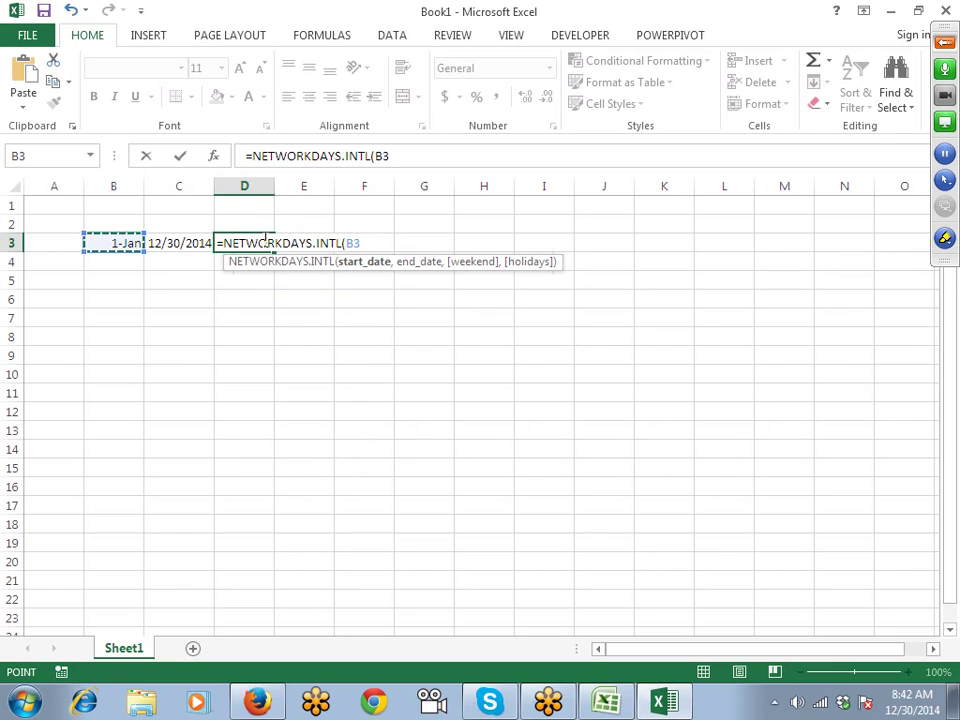
type(",")
key("Left")
type(",")
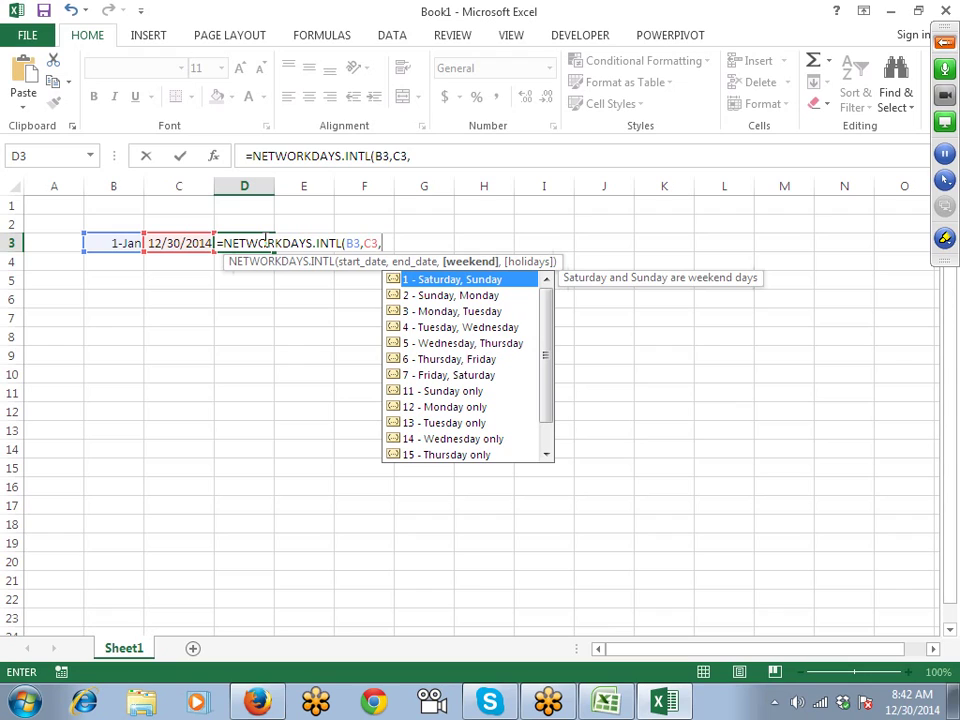
Choose 11 - Sunday only as the weekend argument of the D3 formula
key("Down")
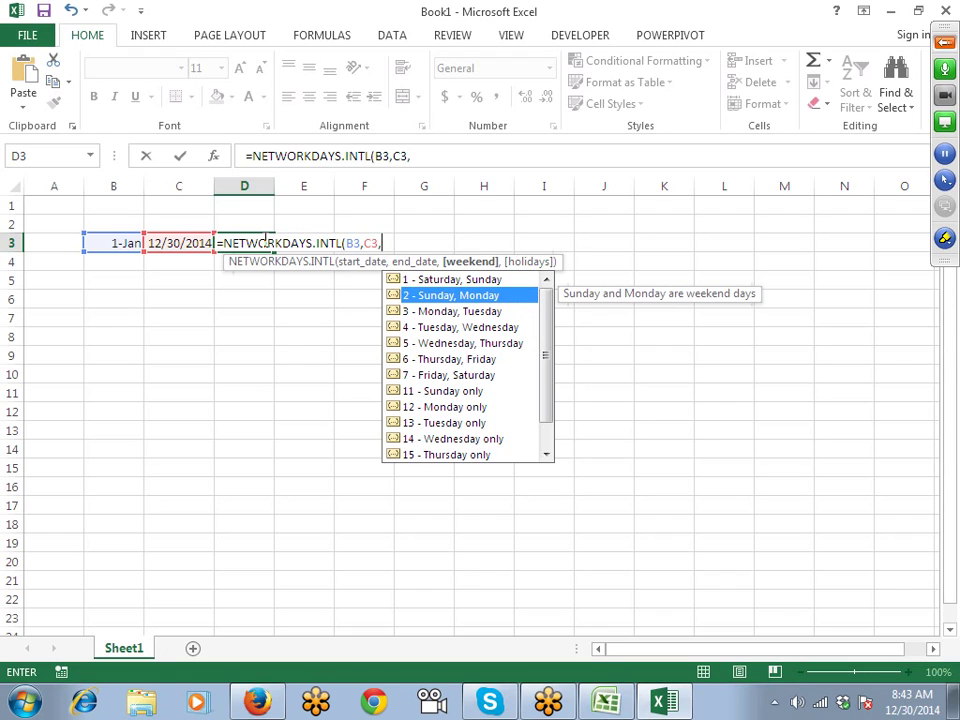
key("Down")
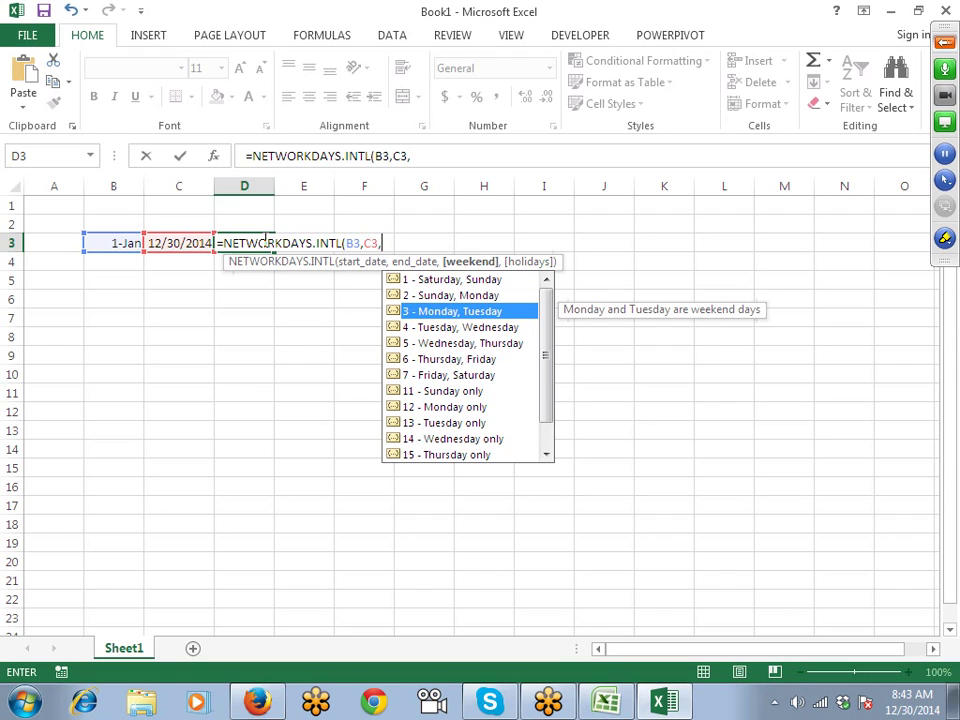
key("Down")
key("Down")
key("Down")
key("Down")
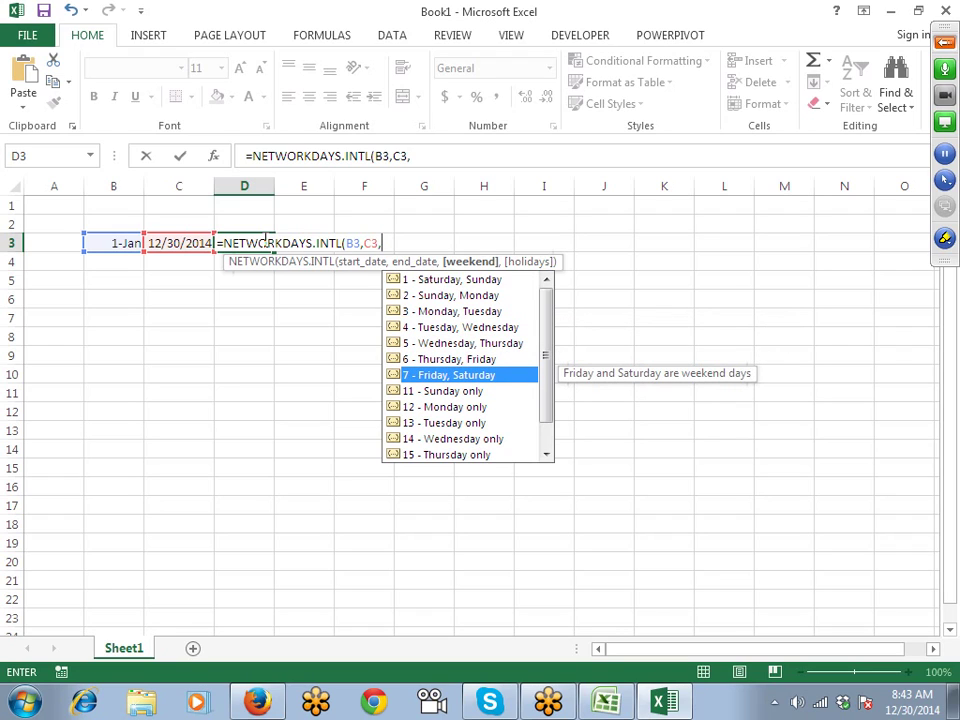
key("Down")
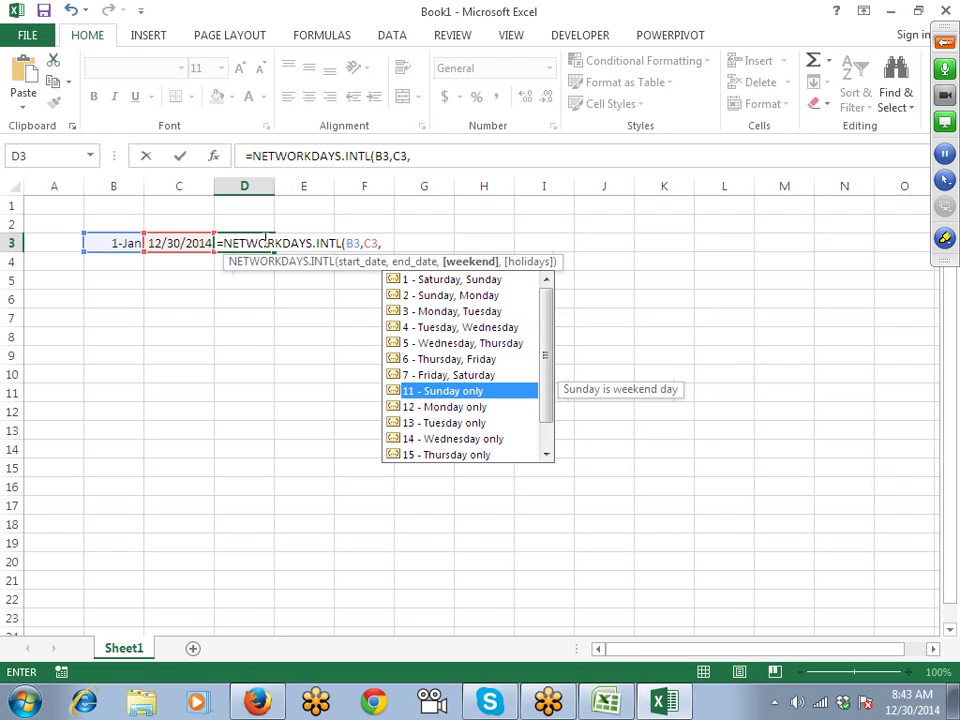
key("Tab")
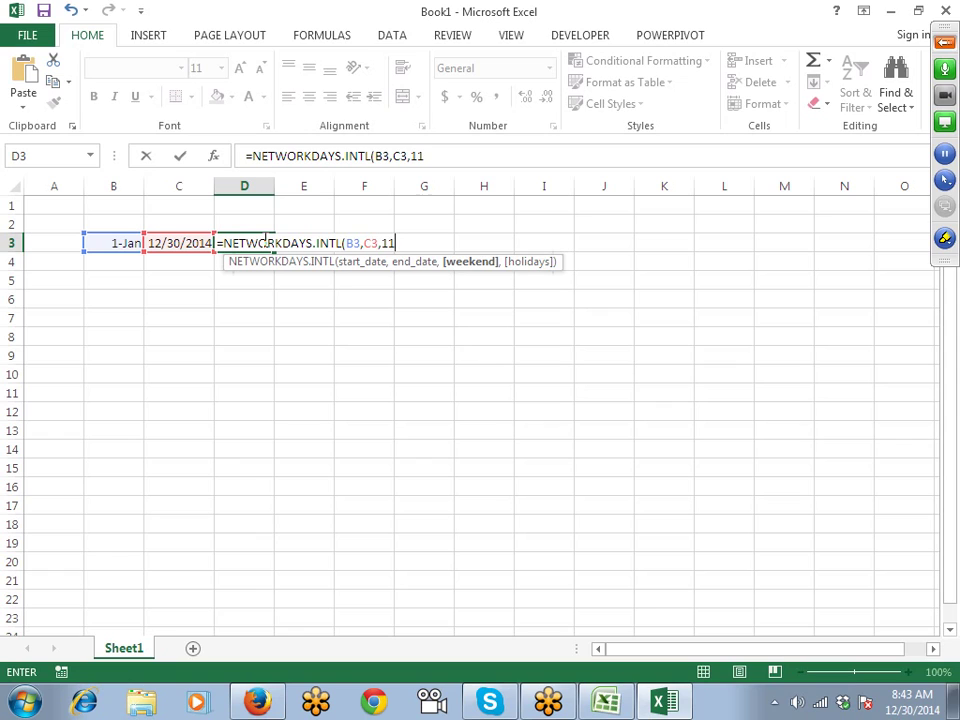
Add a holidays range running down column I from I3, complete the NETWORKDAYS.INTL formula and check D3
type(",")
key("Right")
key("Right")
key("Right")
key("Right")
key("Right")
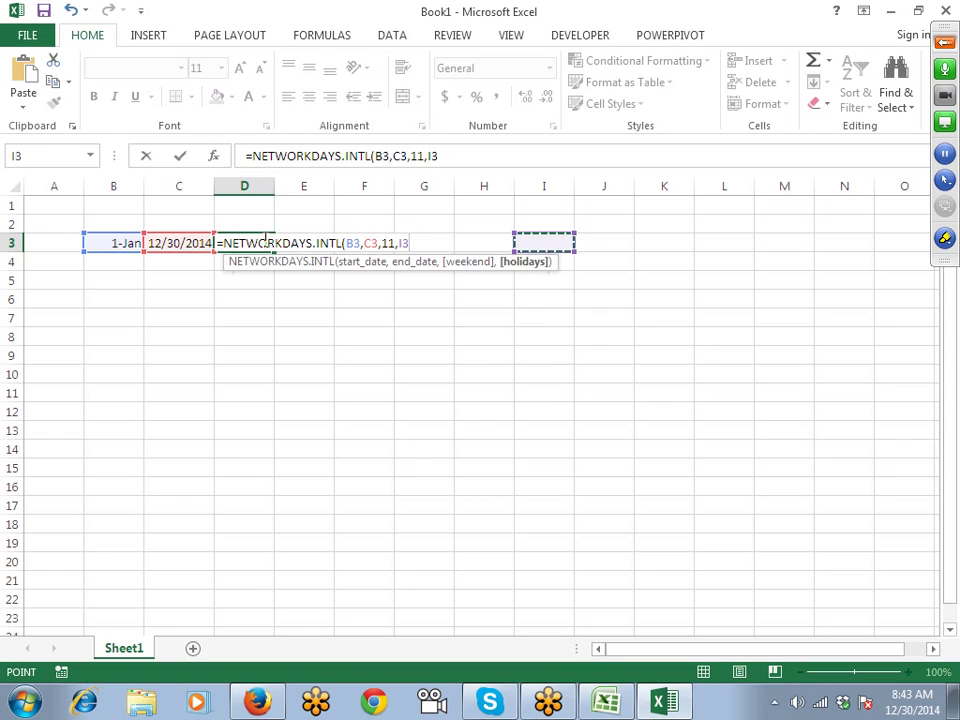
key("shift+Down")
key("shift+Down")
key("shift+Down")
key("shift+Down")
key("shift+Down")
key("shift+Down")
key("shift+Down")
key("shift+Down")
key("shift+Down")
key("shift+Down")
key("Return")
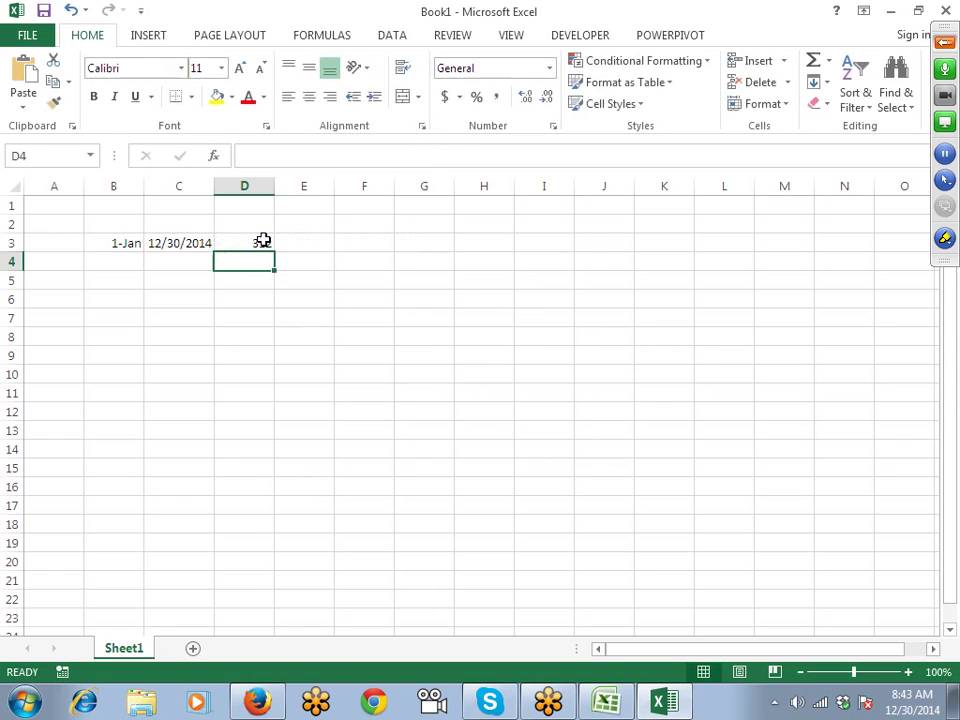
left_click(259, 242)
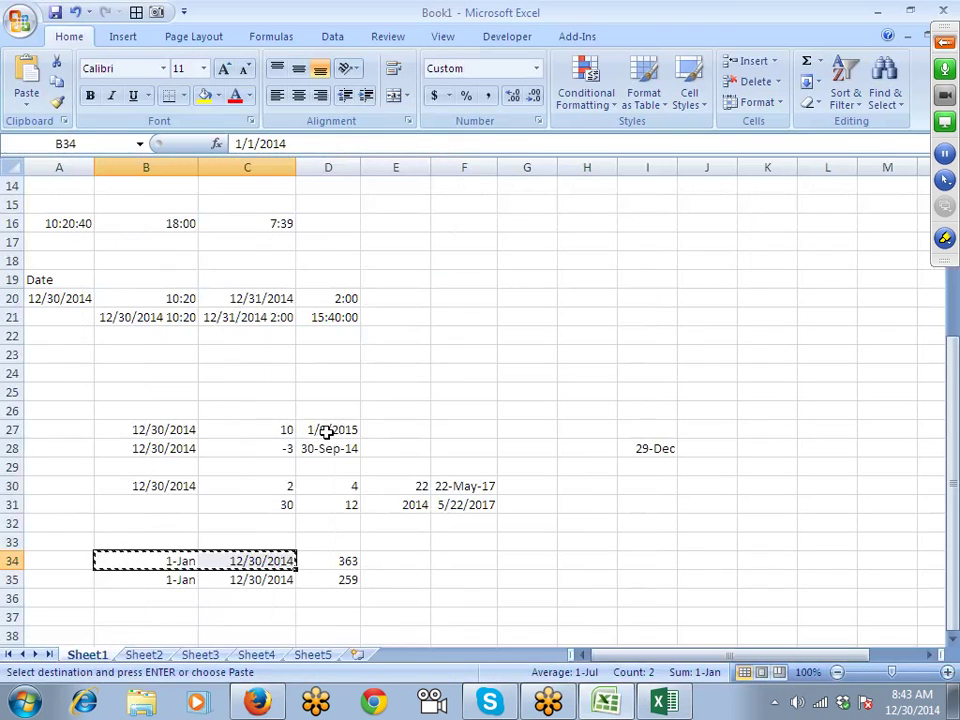
In the Excel 2007 sheet, enter today's date, 12/30/2014, in B36 and 7 in C36
key("Escape")
scroll(291, 470, "down", 1)
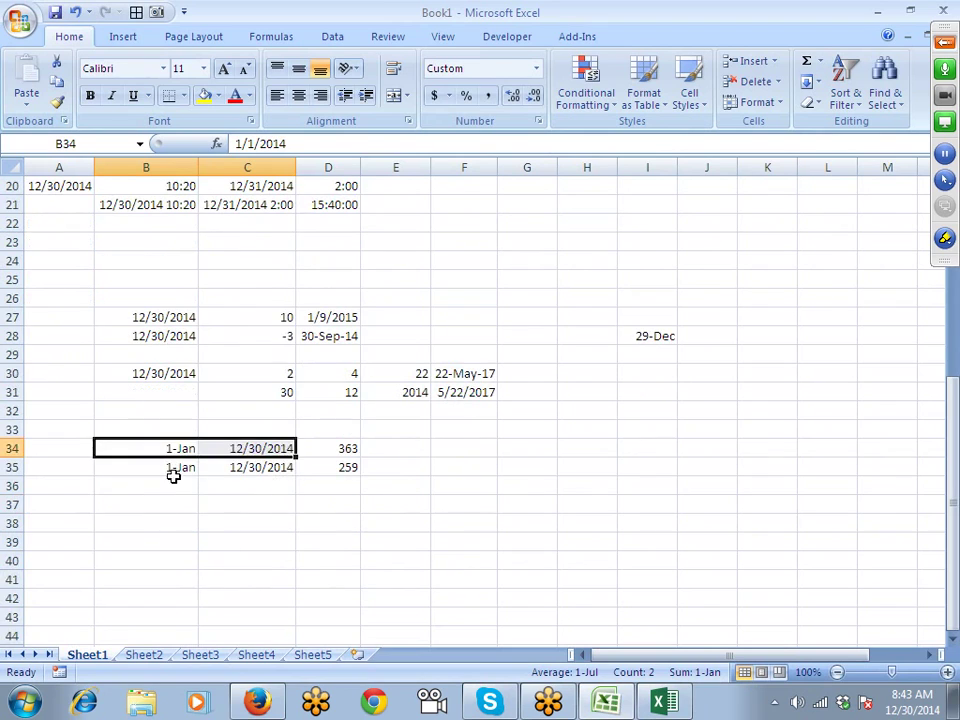
left_click(153, 488)
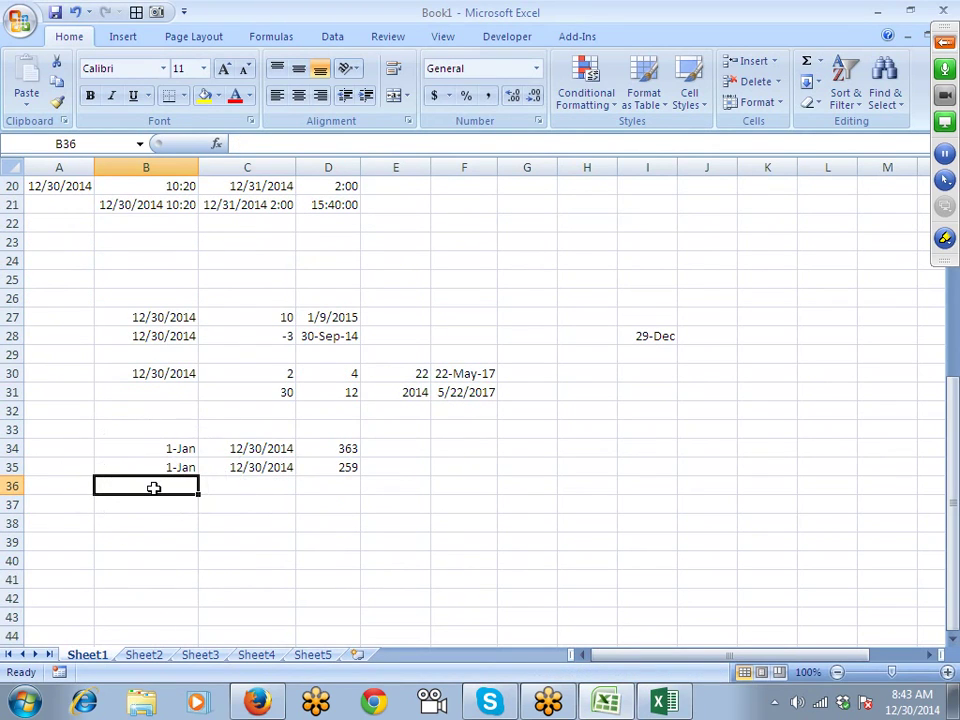
key("ctrl+t")
key("Escape")
key("ctrl+semicolon")
key("Tab")
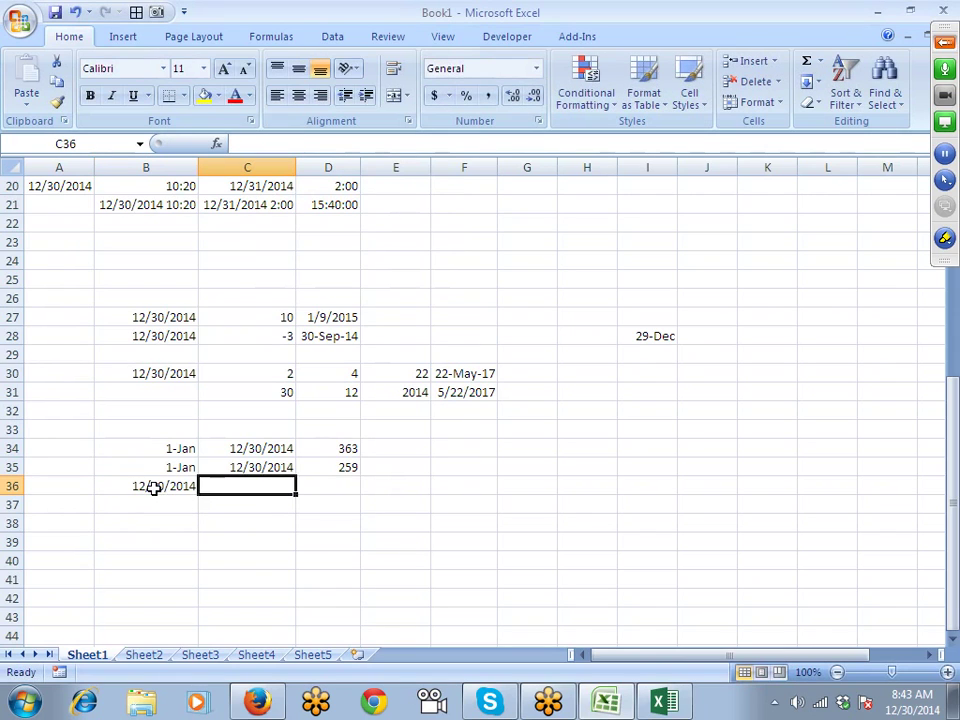
type("7")
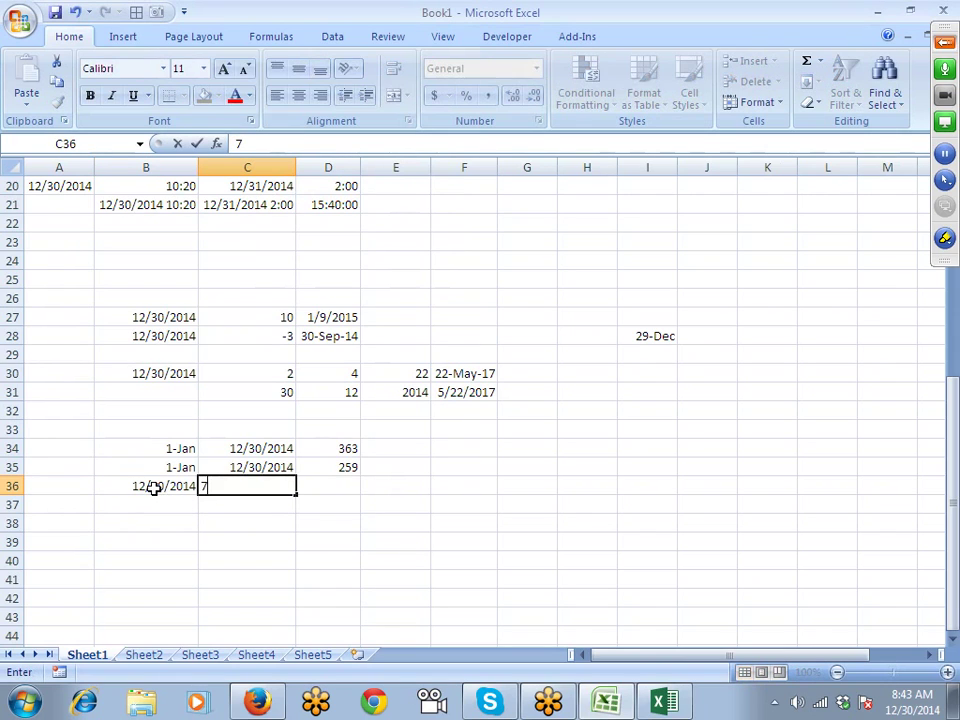
key("Tab")
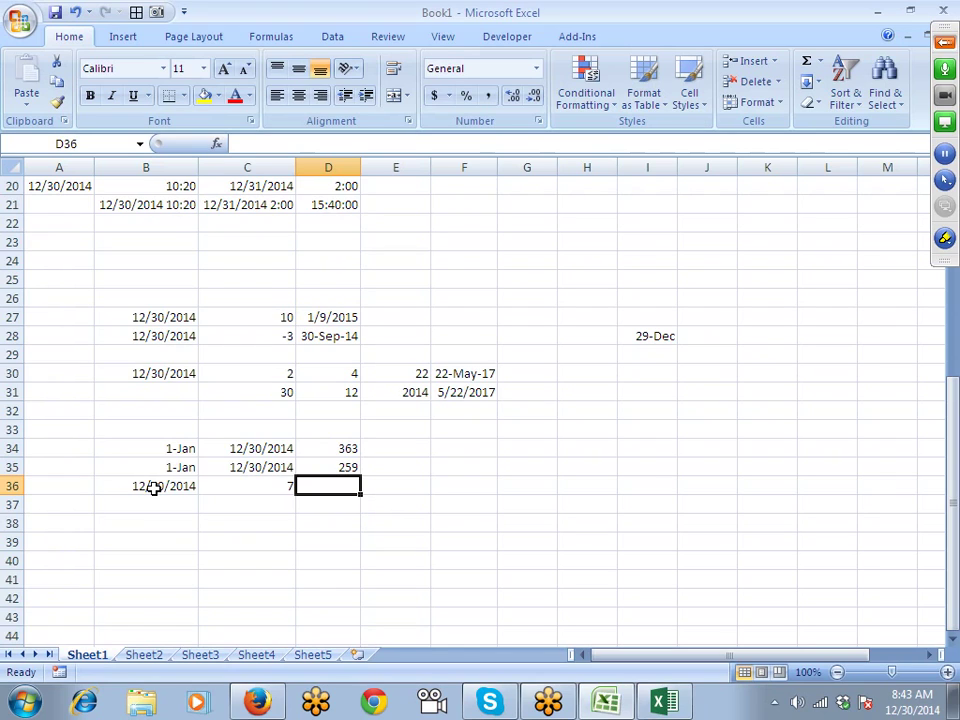
Start a WORKDAY formula in D36 with B36 as the start date and C36 as the days
type("=n")
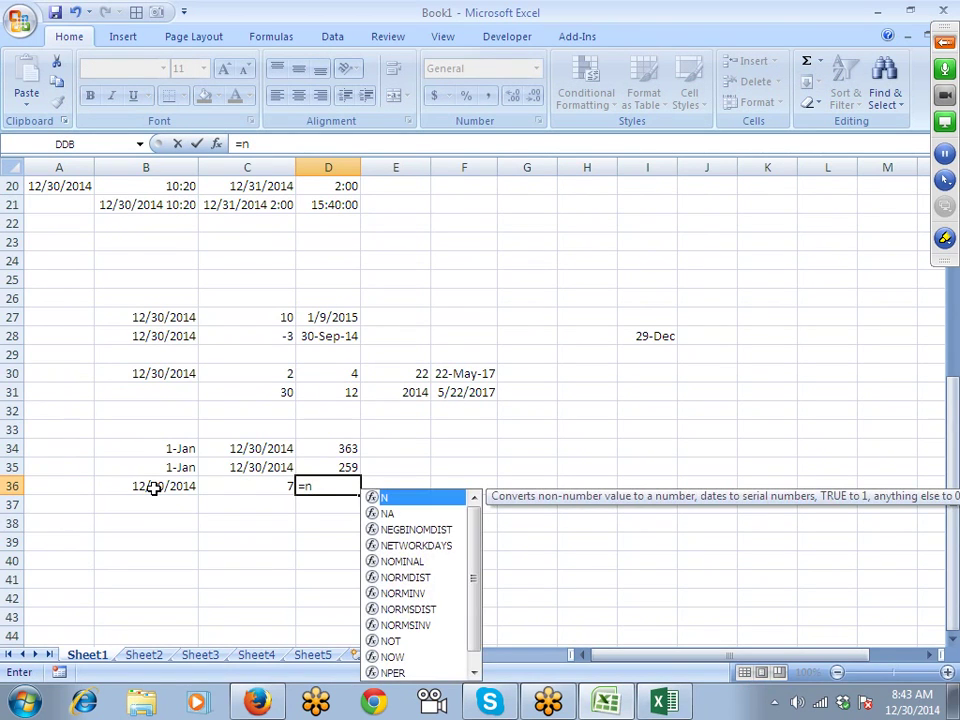
key("BackSpace")
type("wo")
key("Tab")
key("Left")
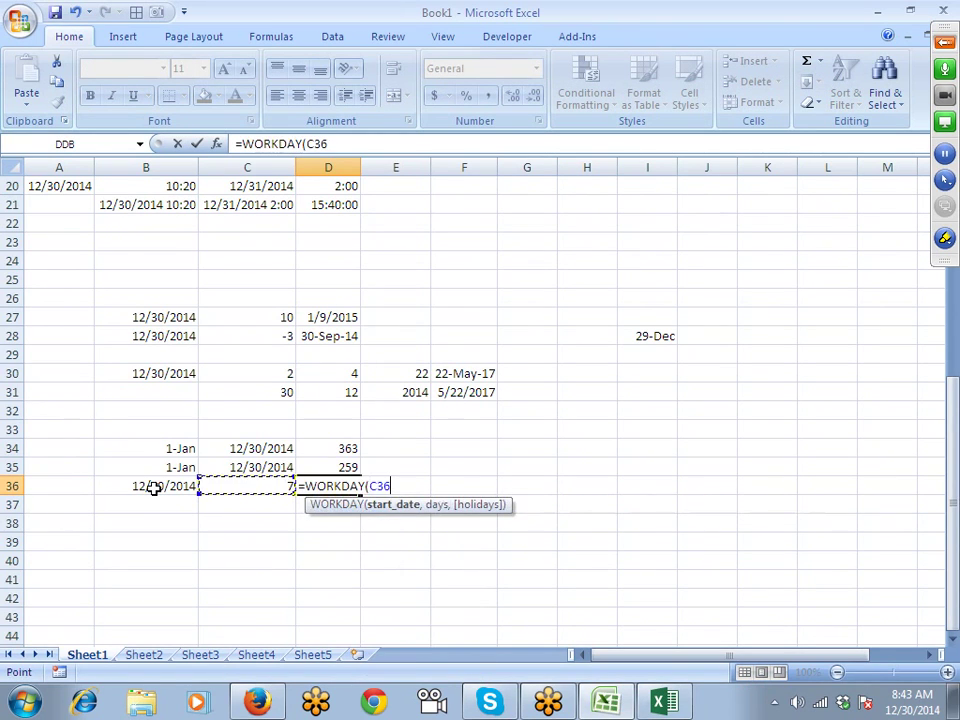
key("Left")
type(",")
key("Left")
type(",")
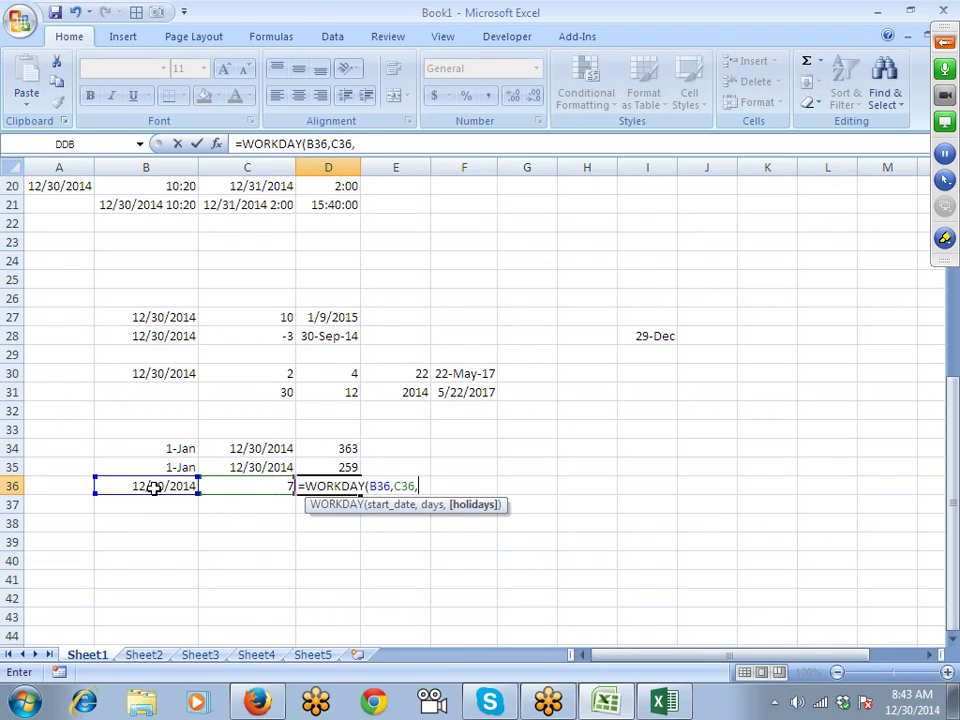
Add the range I23:I36 as the holidays argument and complete the WORKDAY formula in D36
key("Right")
key("Right")
key("Right")
key("Right")
key("Right")
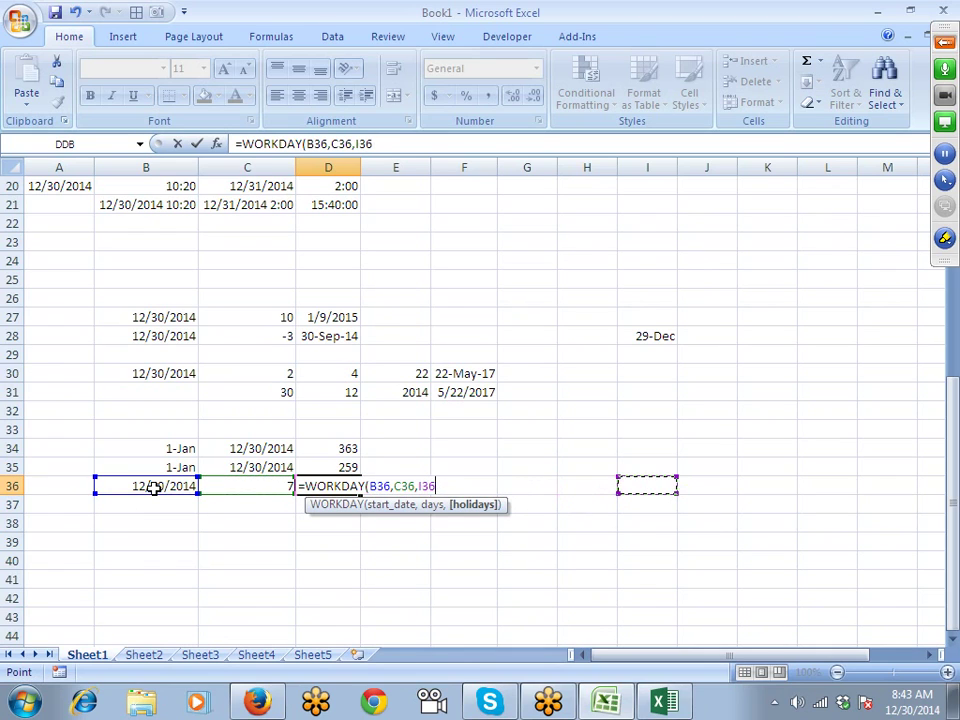
key("shift+Up")
key("shift+Up")
key("shift+Up")
key("shift+Up")
key("shift+Up")
key("shift+Up")
key("shift+Up")
key("shift+Up")
key("shift+Up")
key("shift+Up")
key("shift+Up")
key("shift+Up")
key("shift+Up")
key("Return")
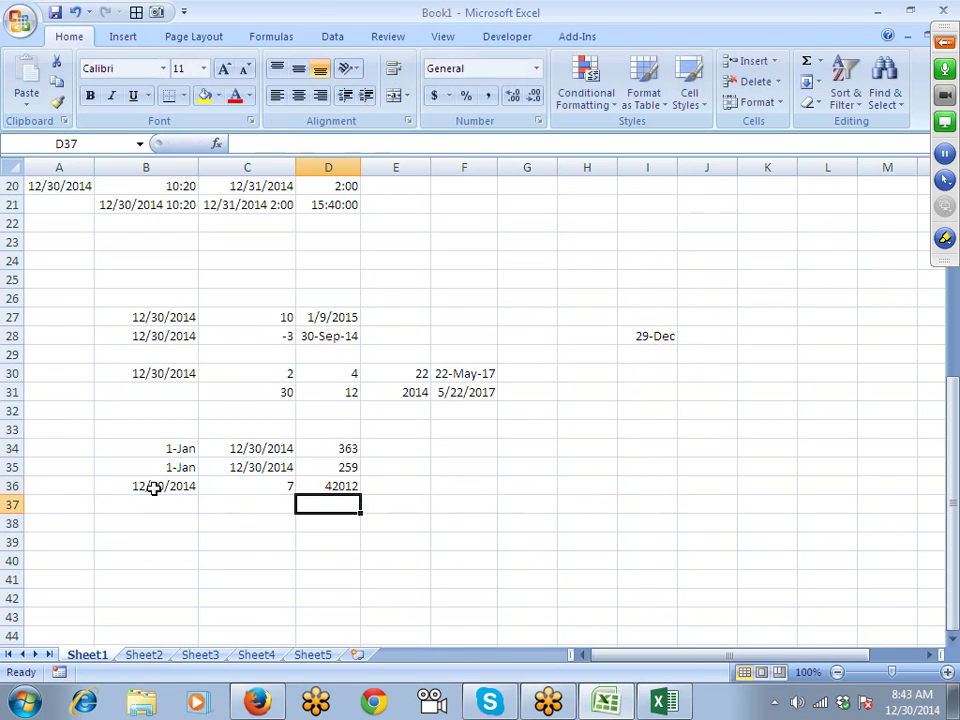
Enter the holiday date 1/1/2015 in I29, within the holidays range of the WORKDAY formula
left_click(638, 364)
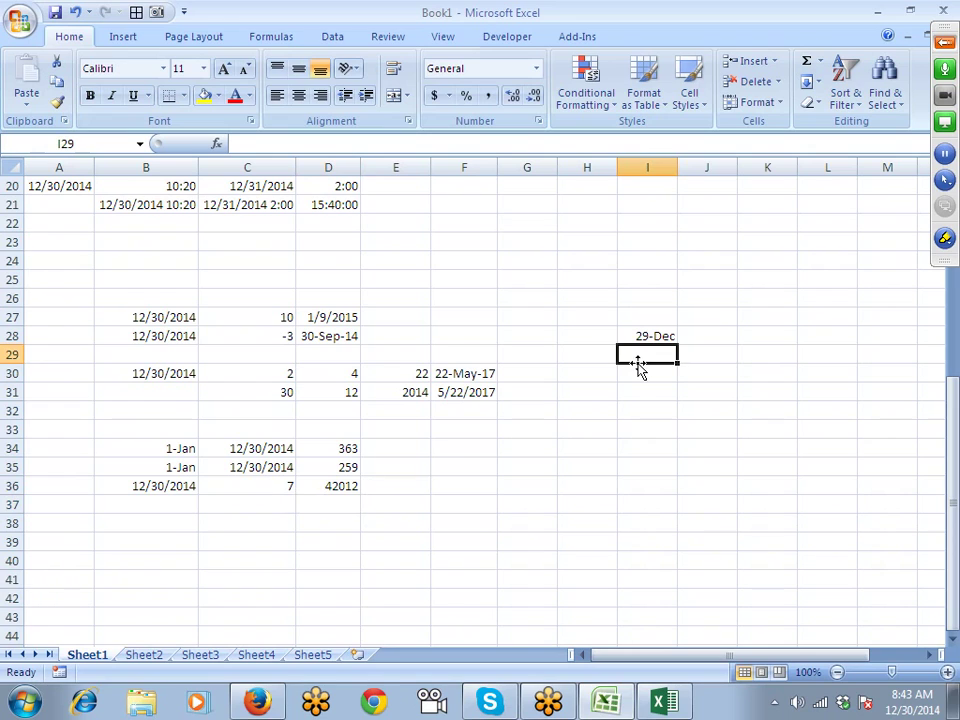
type("1/1")
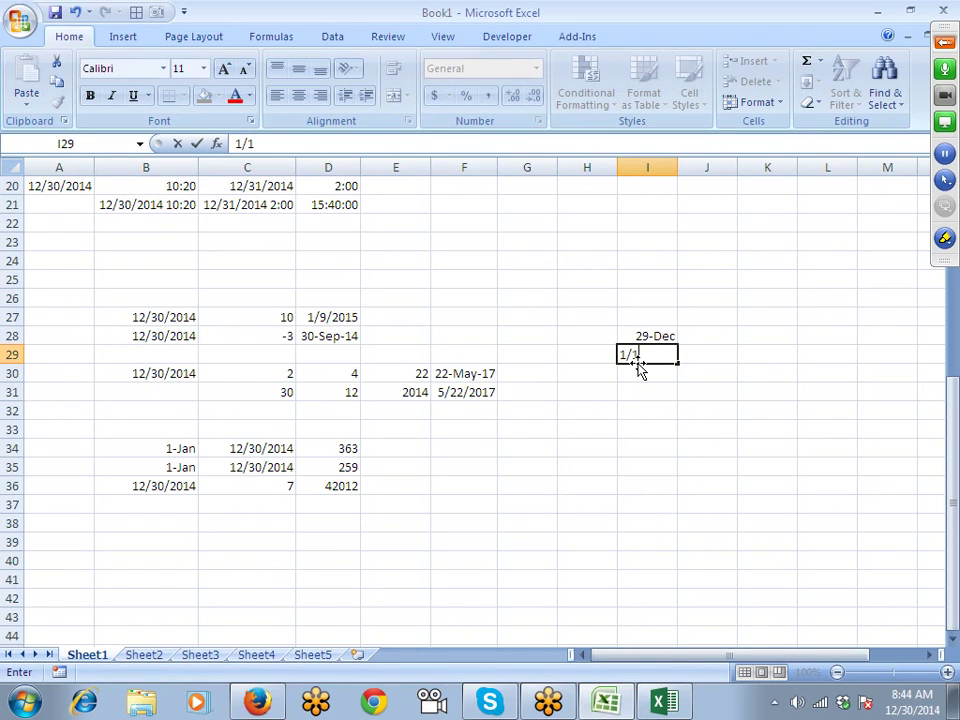
type("/2014")
key("BackSpace")
type("5")
key("Return")
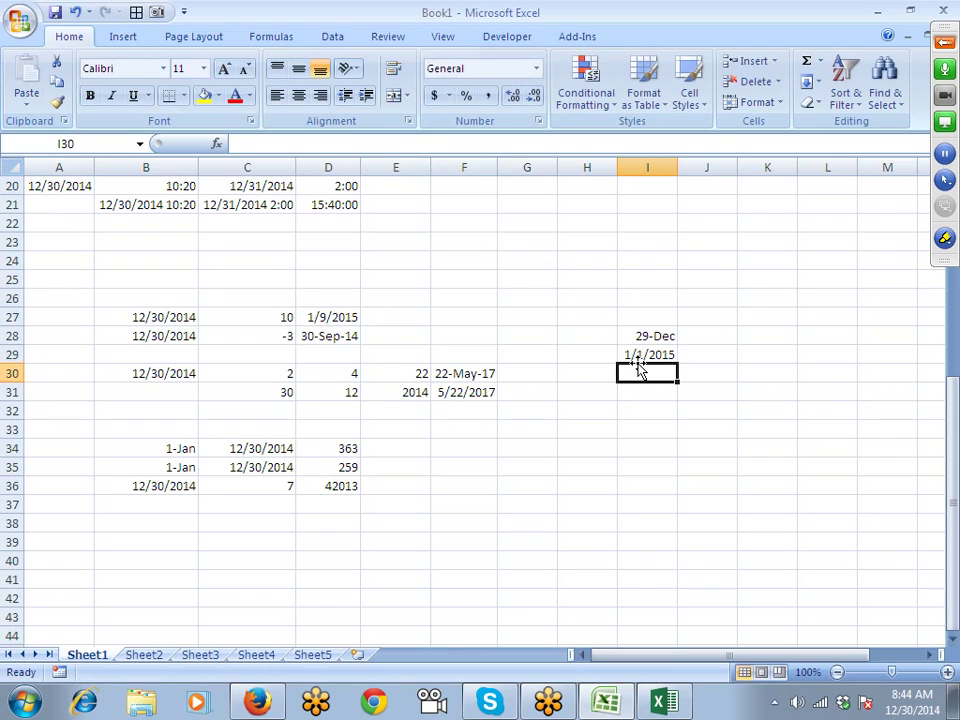
Format the WORKDAY result in D36 as a date with day, abbreviated month and two-digit year
left_click(330, 488)
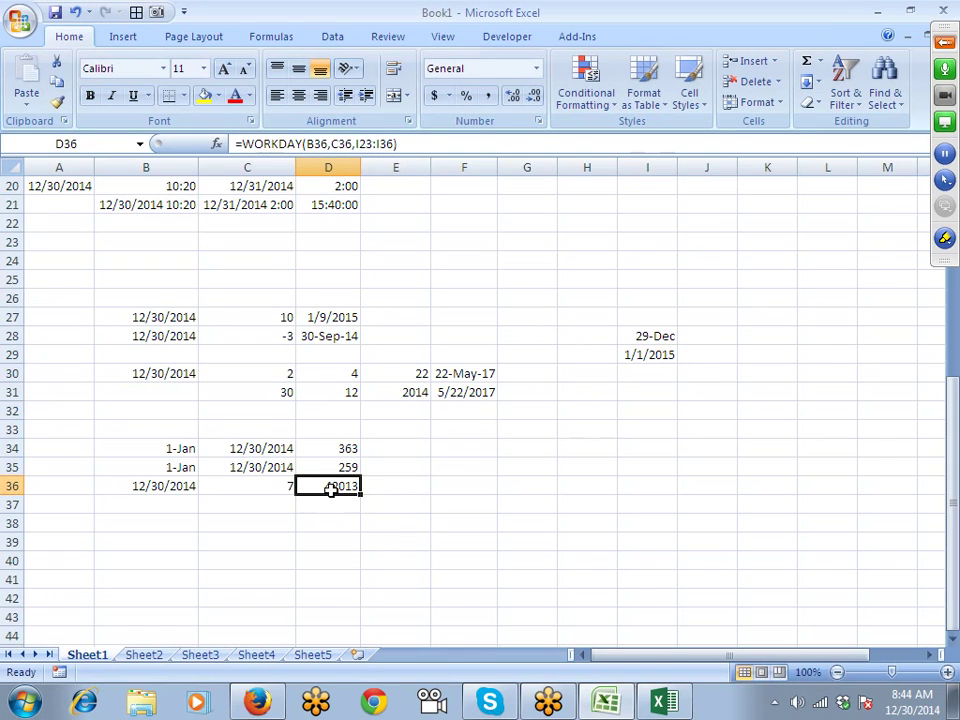
key("ctrl+shift+3")
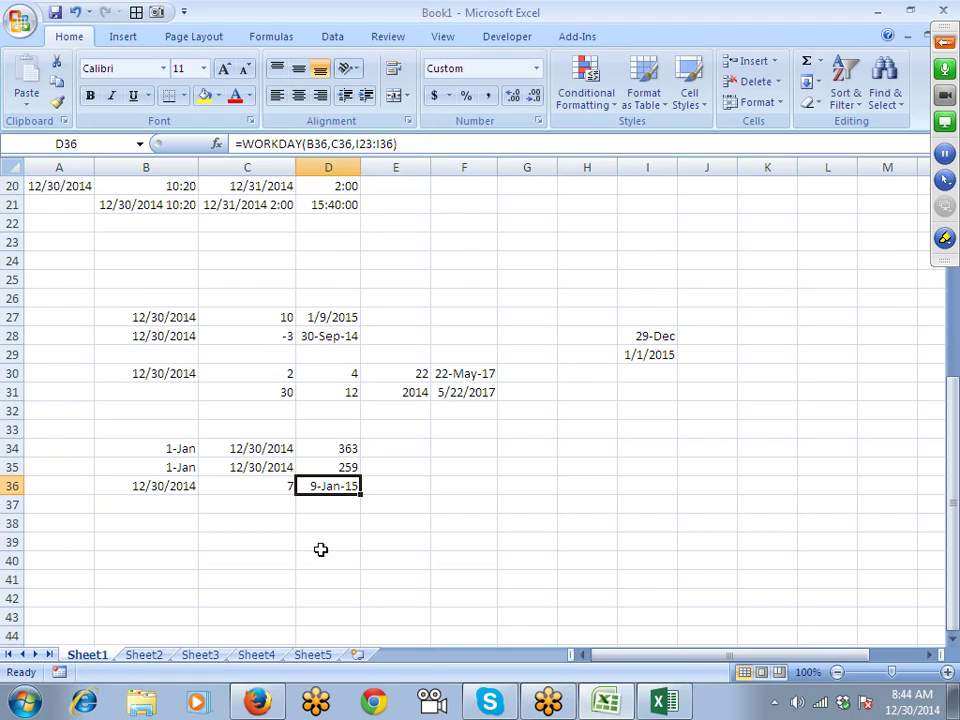
key("Down")
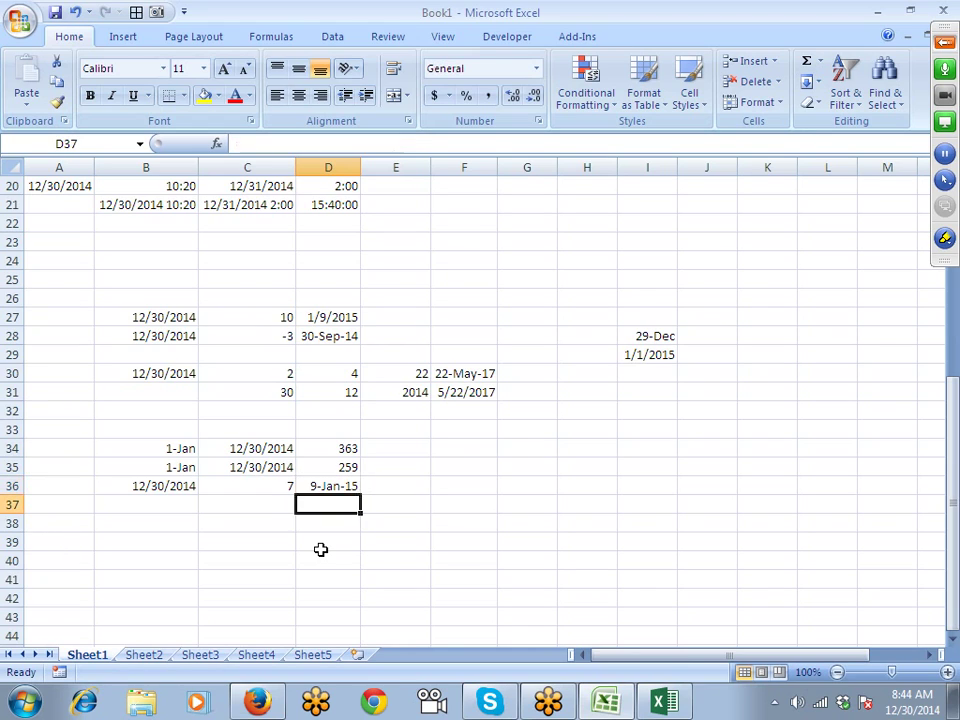
key("Left")
key("Left")
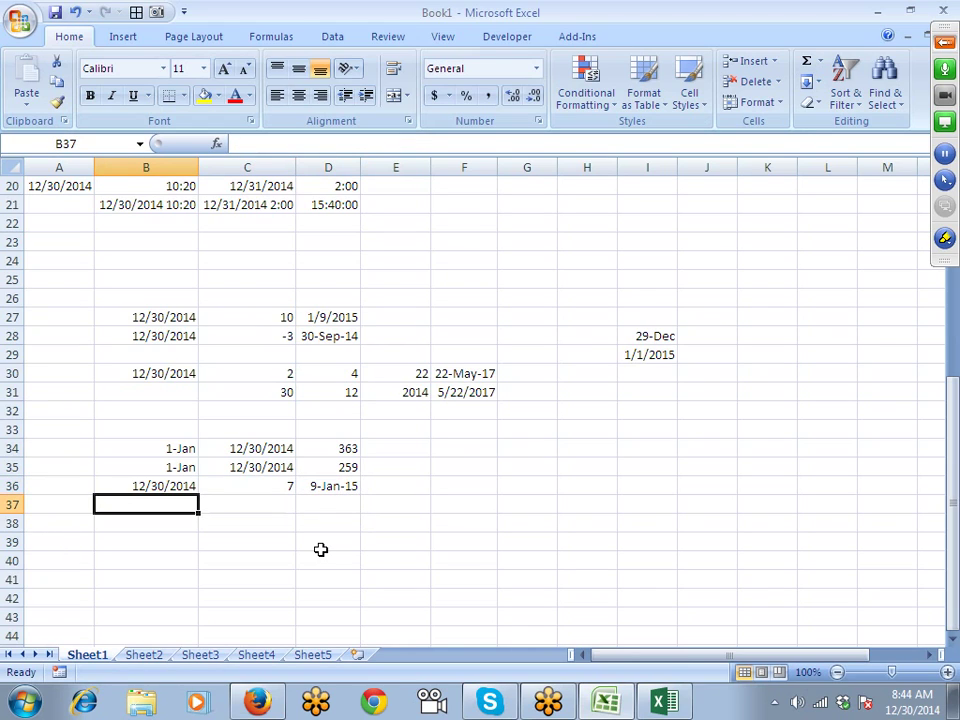
Enter a date of birth in B40, a few rows below the WORKDAY example
scroll(200, 520, "down", 3)
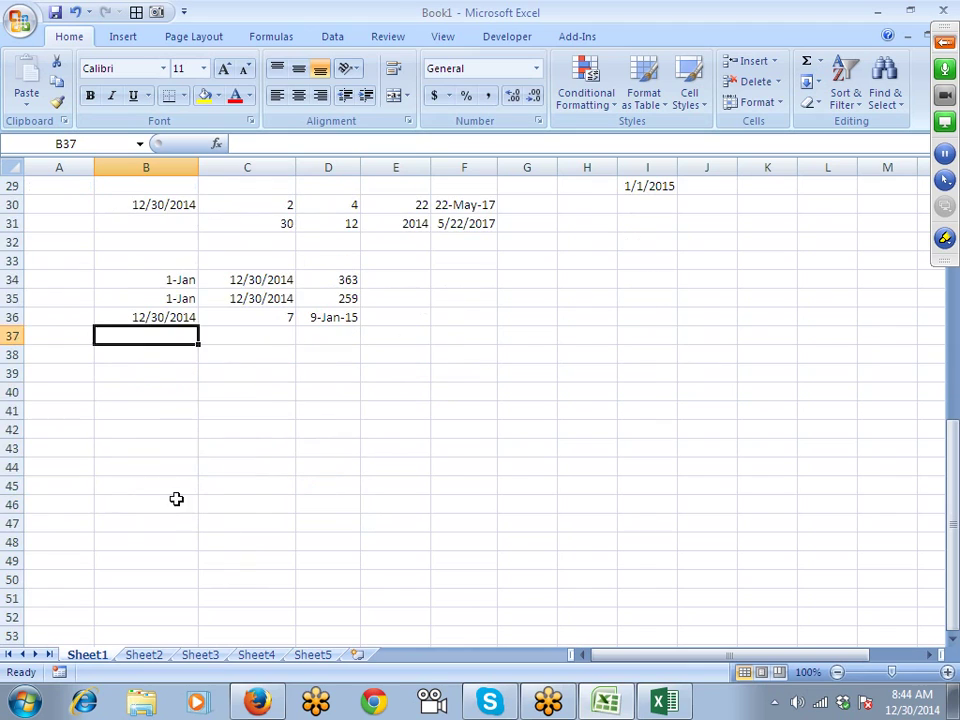
left_click(141, 390)
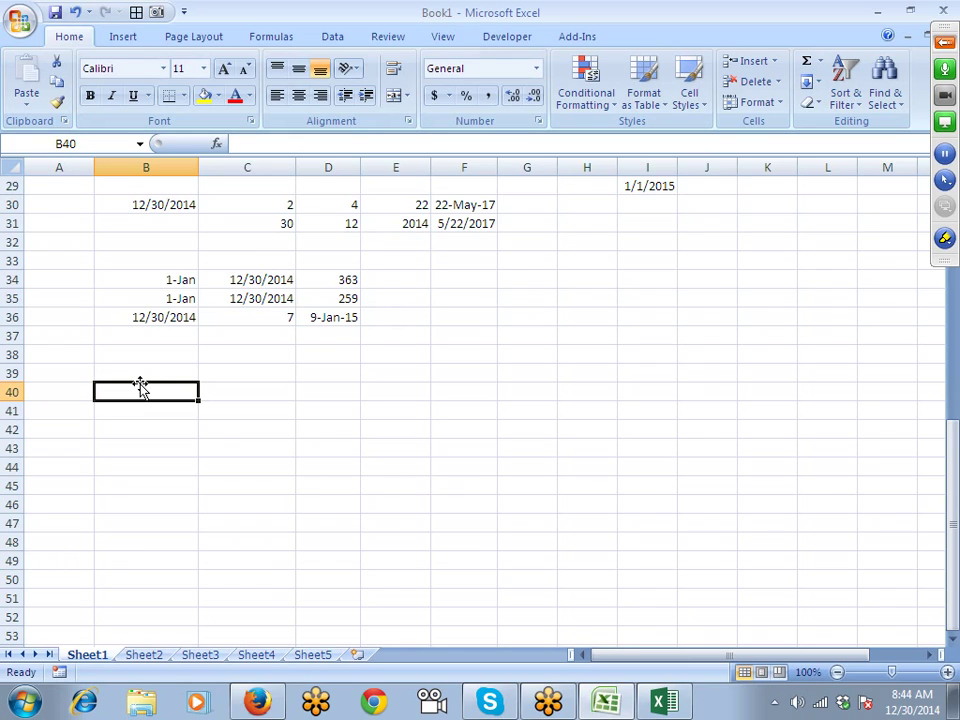
type("21")
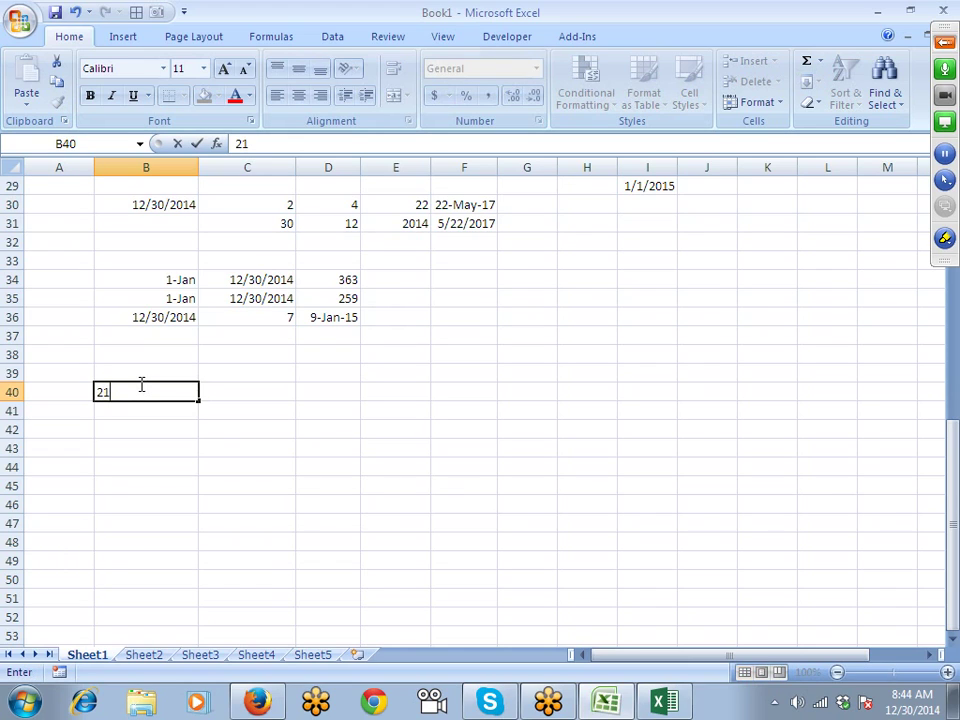
type("-jan-1988")
key("Return")
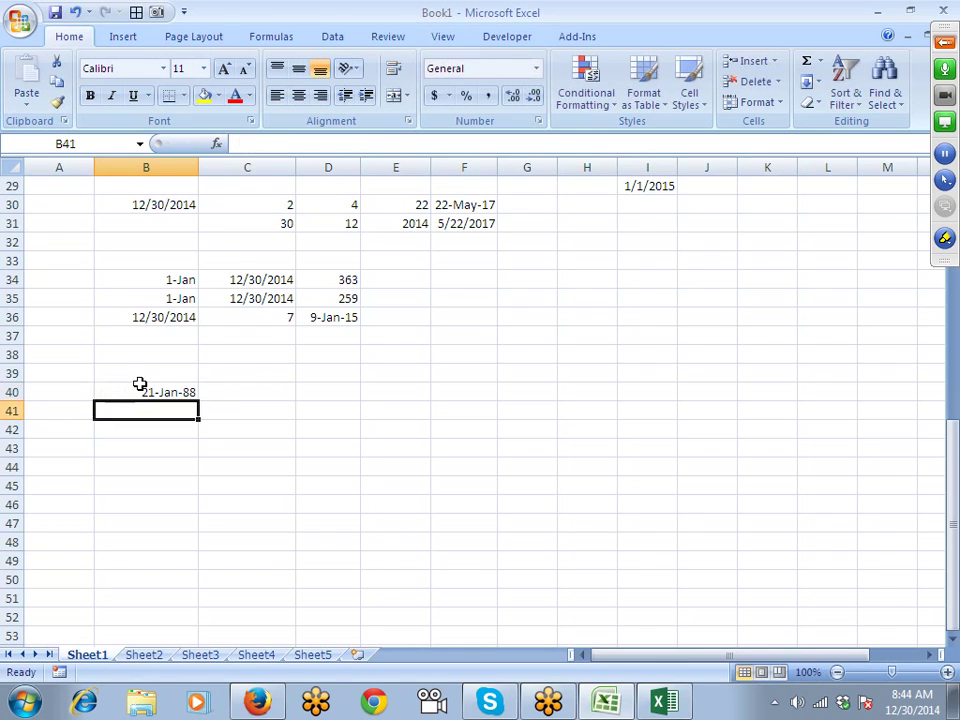
Enter today's date, 12/30/2014, in C40 and select D40
left_click(139, 386)
key("Right")
key("ctrl+semicolon")
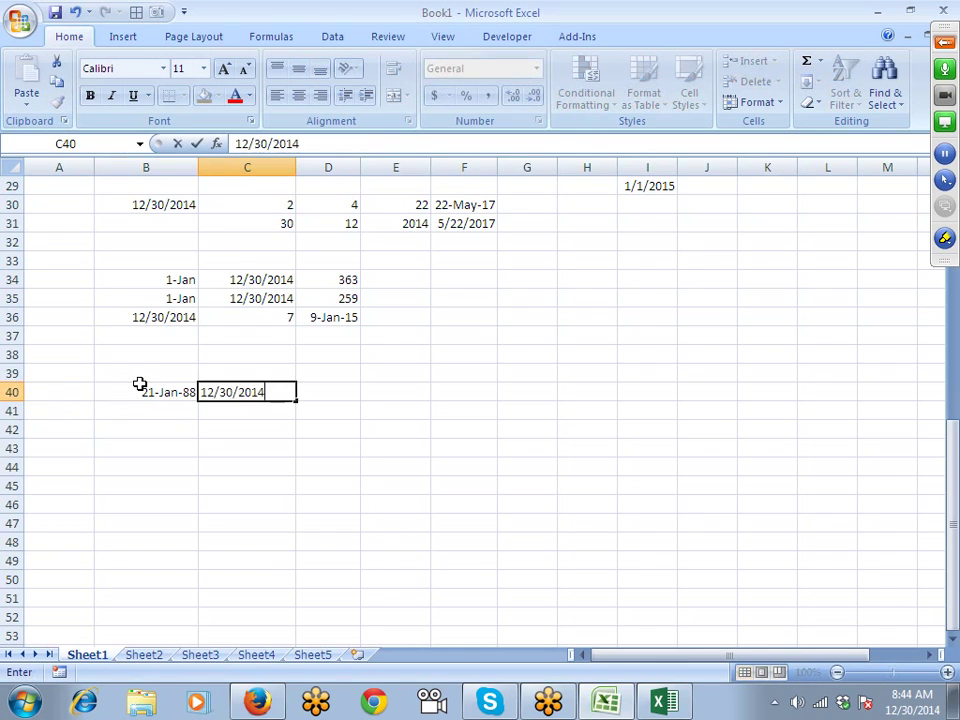
key("Return")
key("Down")
key("Down")
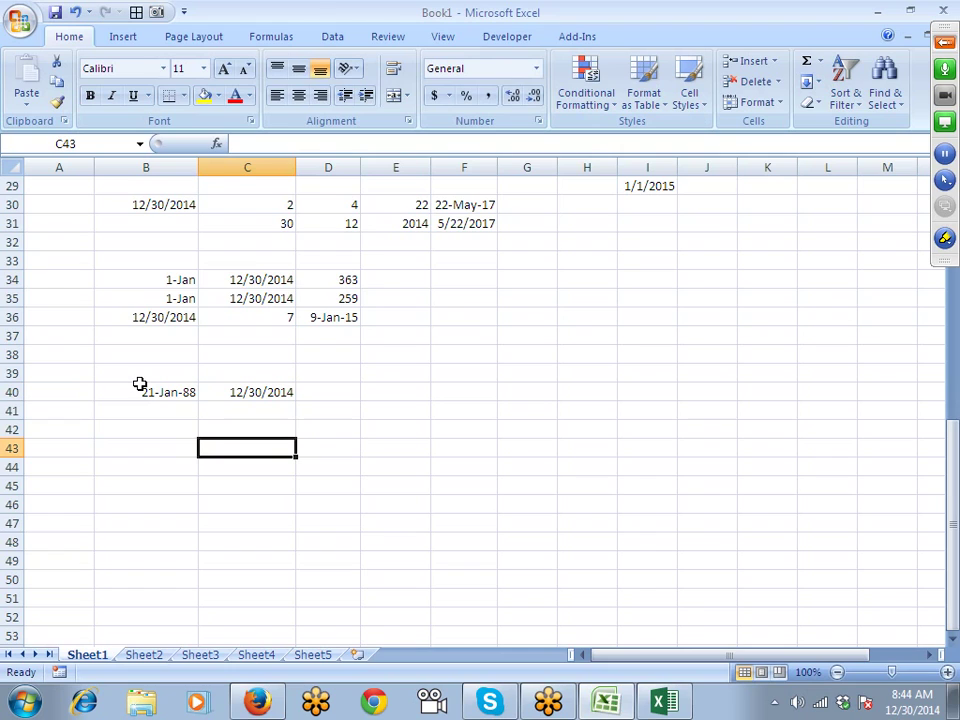
key("Up")
key("Up")
key("Up")
key("Right")
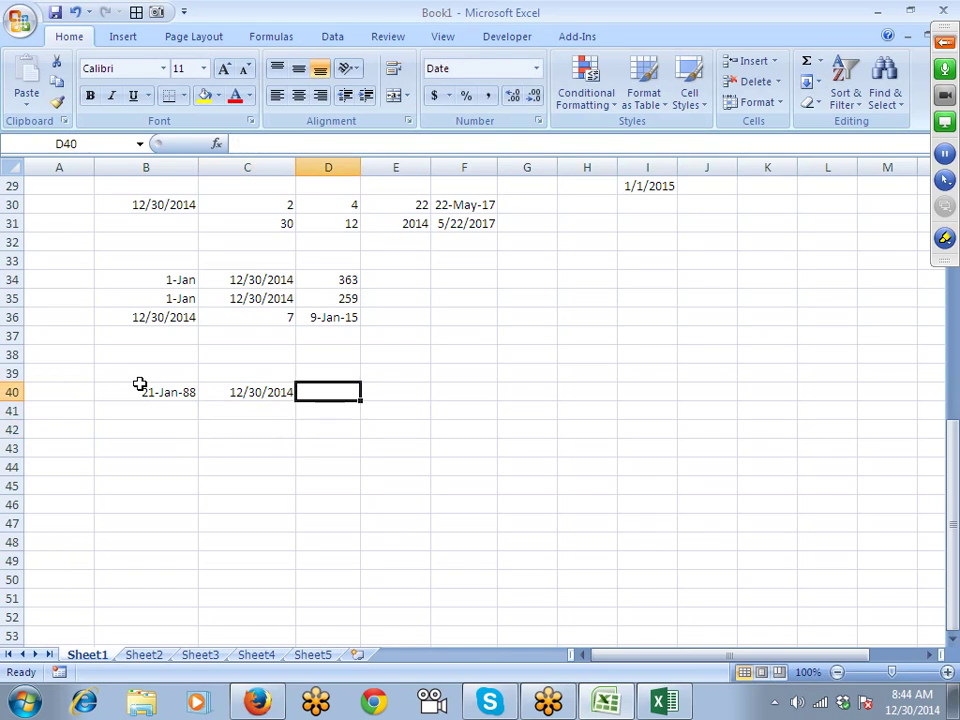
Calculate the days between the two dates in row 40 by entering =C40-B40 in D40
type("=")
key("Left")
type("-")
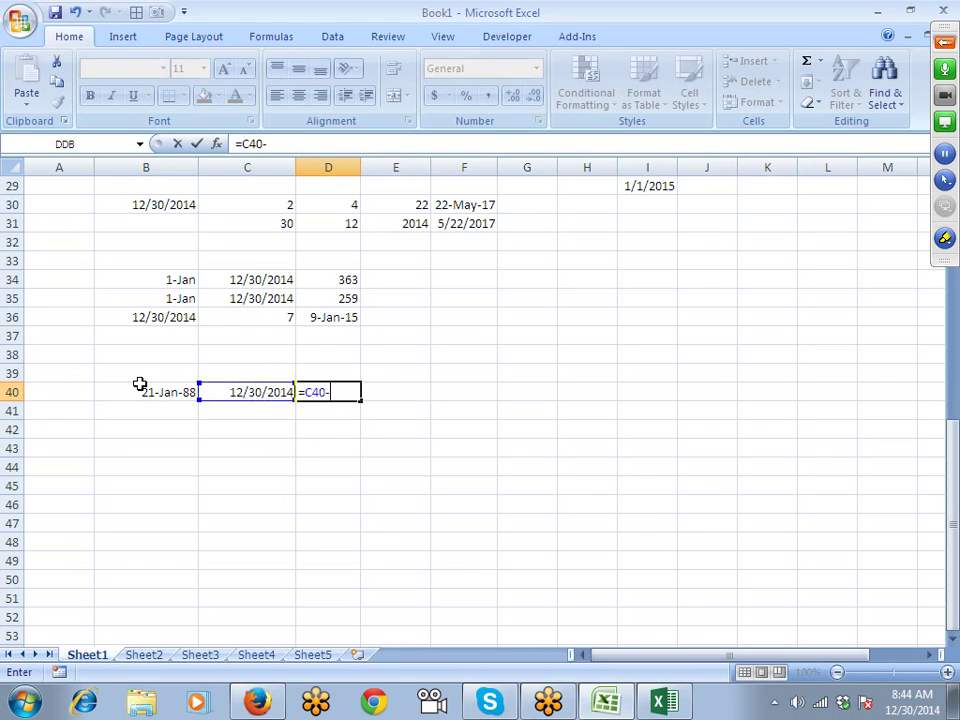
key("Left")
key("Left")
key("Return")
Convert the day count to years by entering =D40/365 in E40
key("Up")
key("Right")
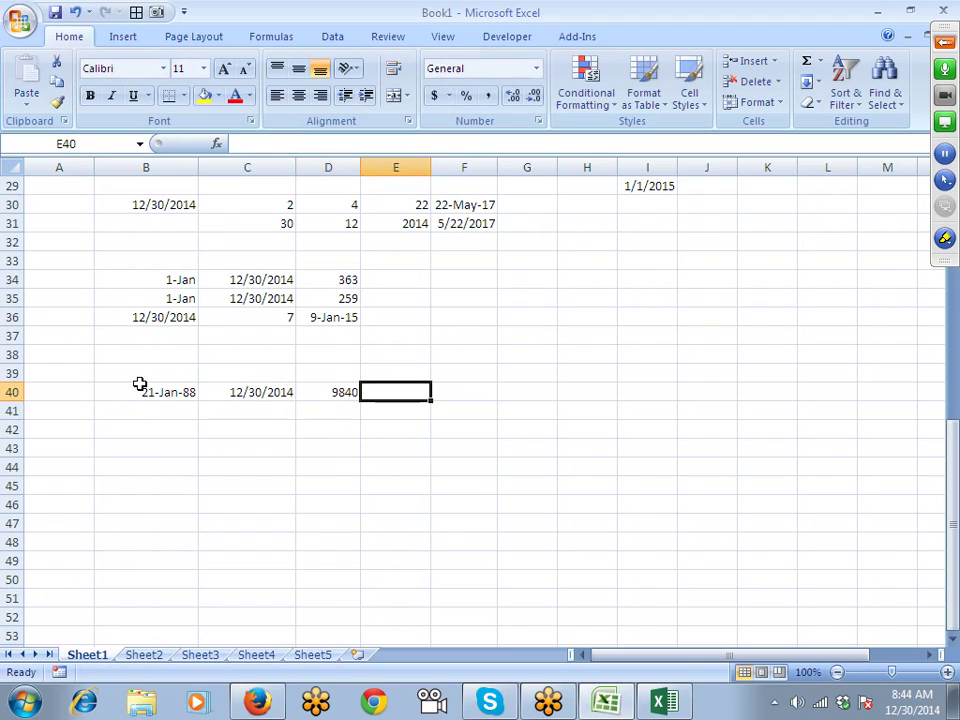
type("=")
key("Left")
type("/365")
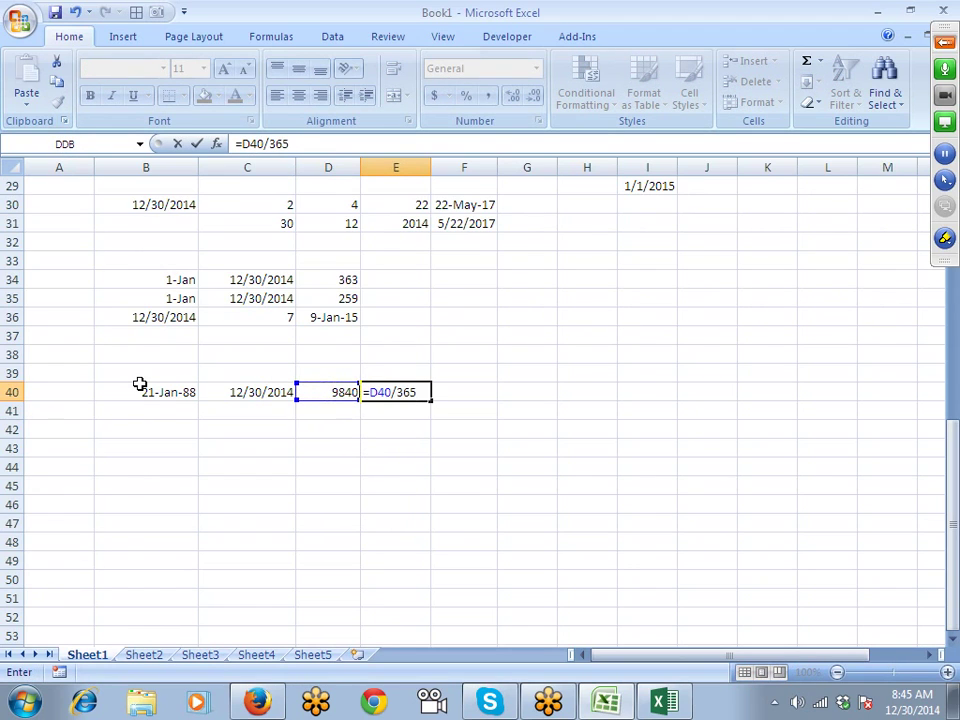
key("Return")
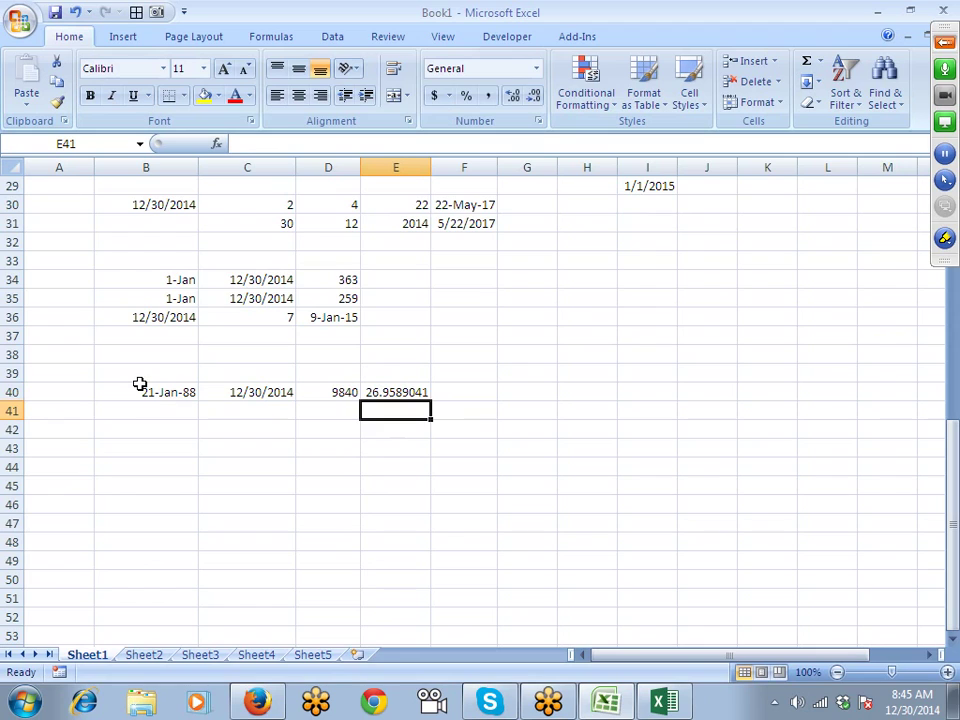
Enter the column headings Y, M and D in B43, C43 and D43
key("Left")
key("Left")
key("Left")
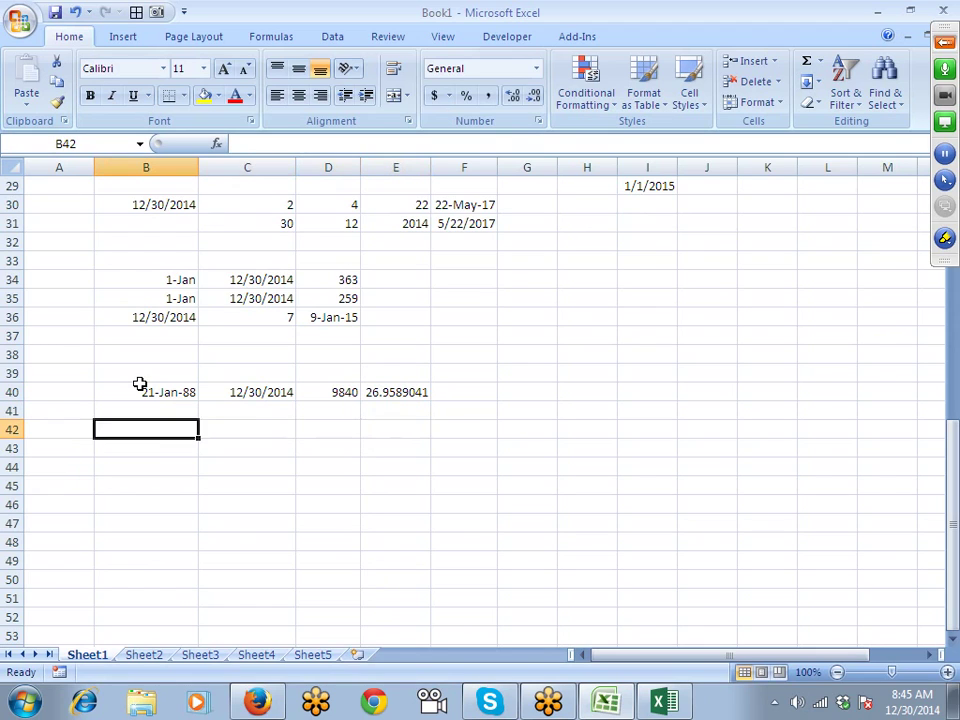
key("Down")
type("Y")
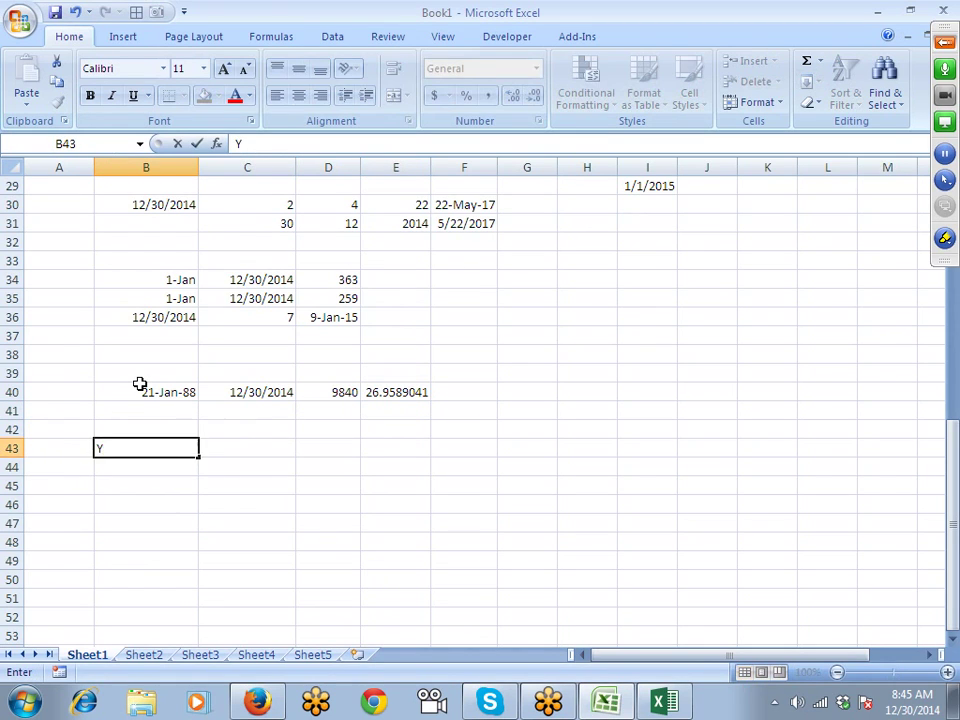
key("Tab")
type("M")
key("Tab")
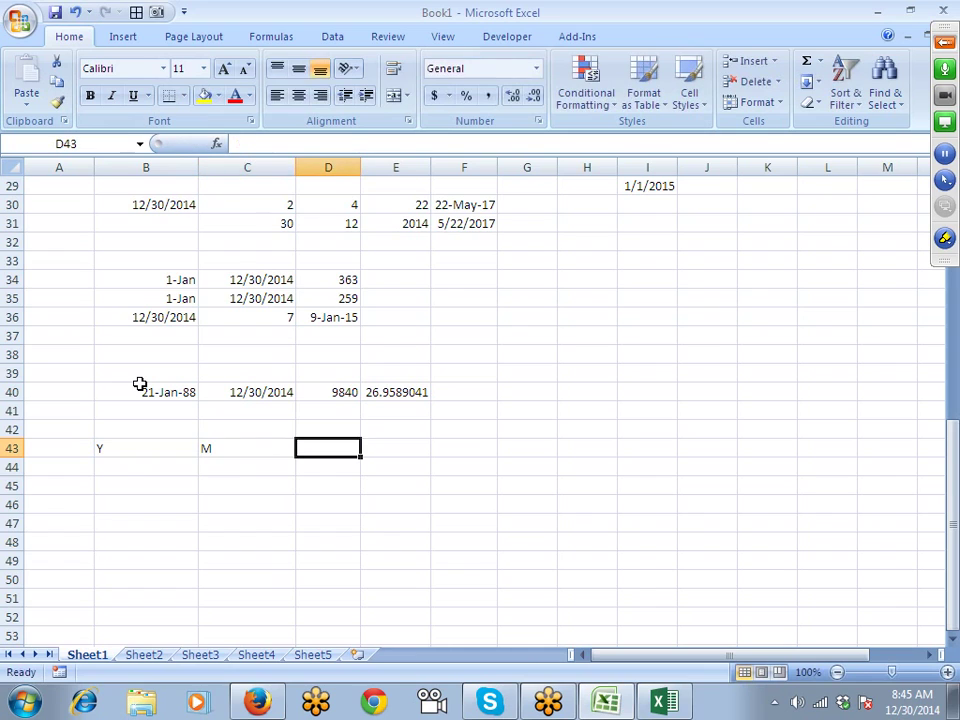
type("D")
key("Return")
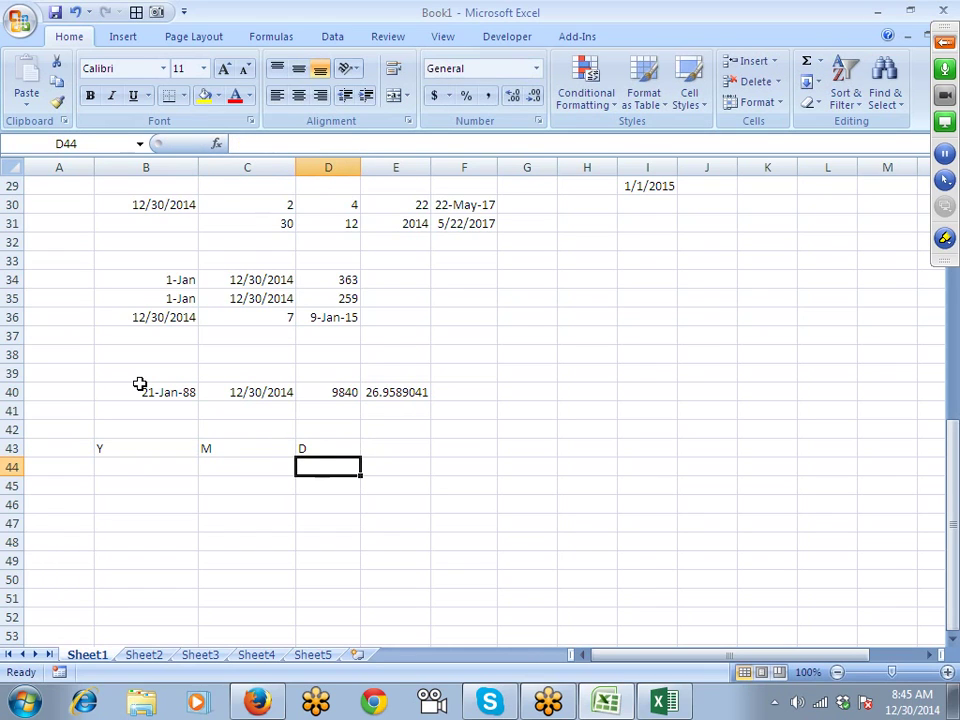
Calculate the completed years under the Y heading by entering =DATEDIF(B40,C40,"y") in B44
key("Left")
key("Left")
type("=dated")
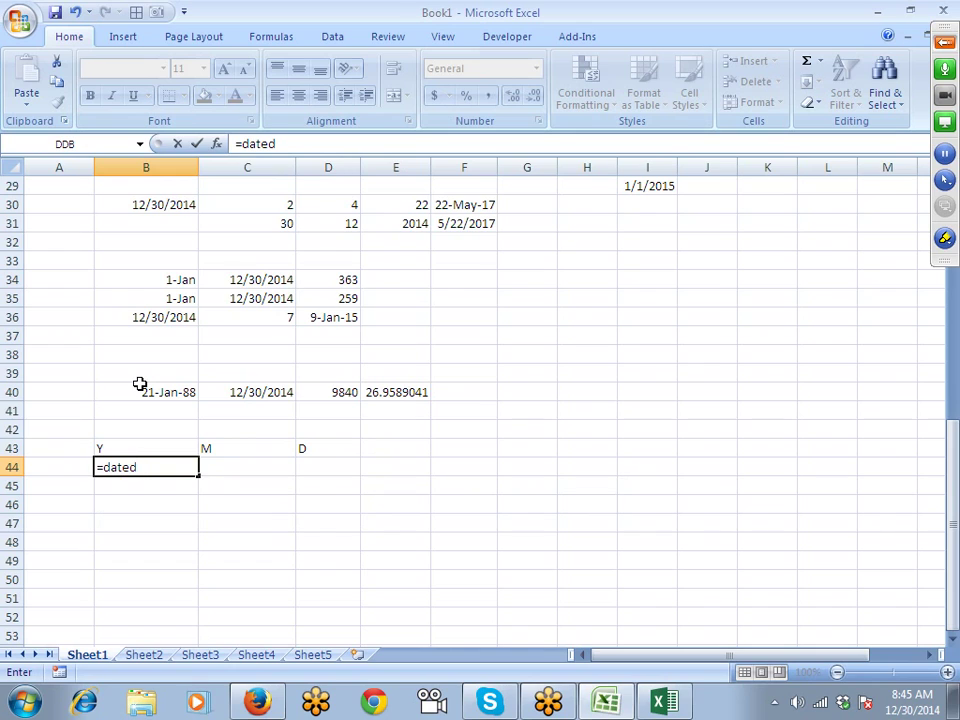
type("if(")
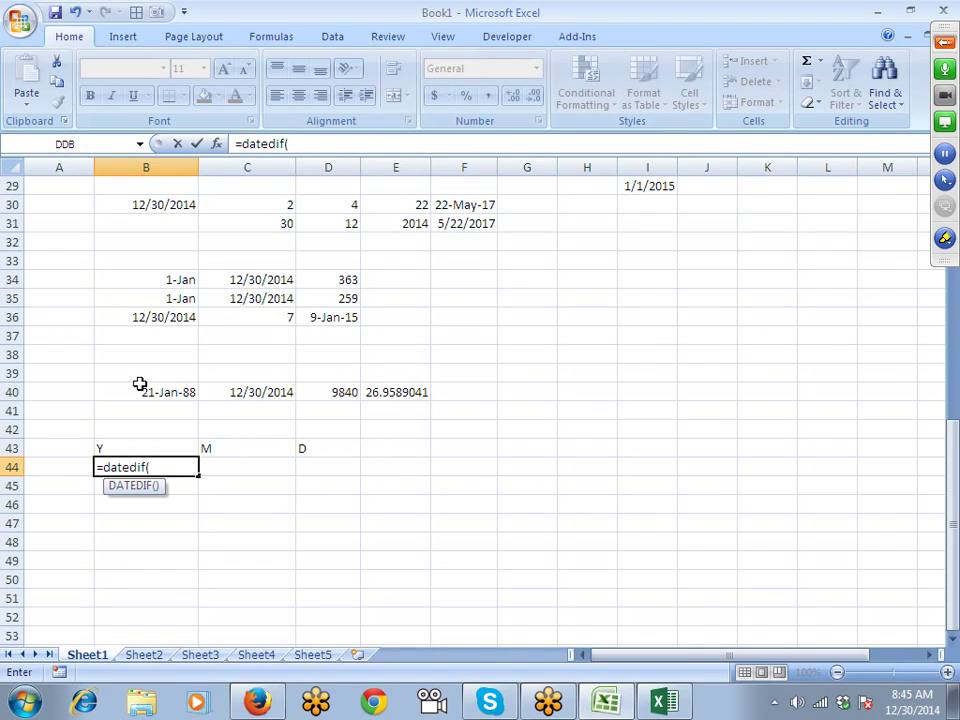
key("Up")
key("Up")
key("Up")
key("Up")
type(",")
key("Up")
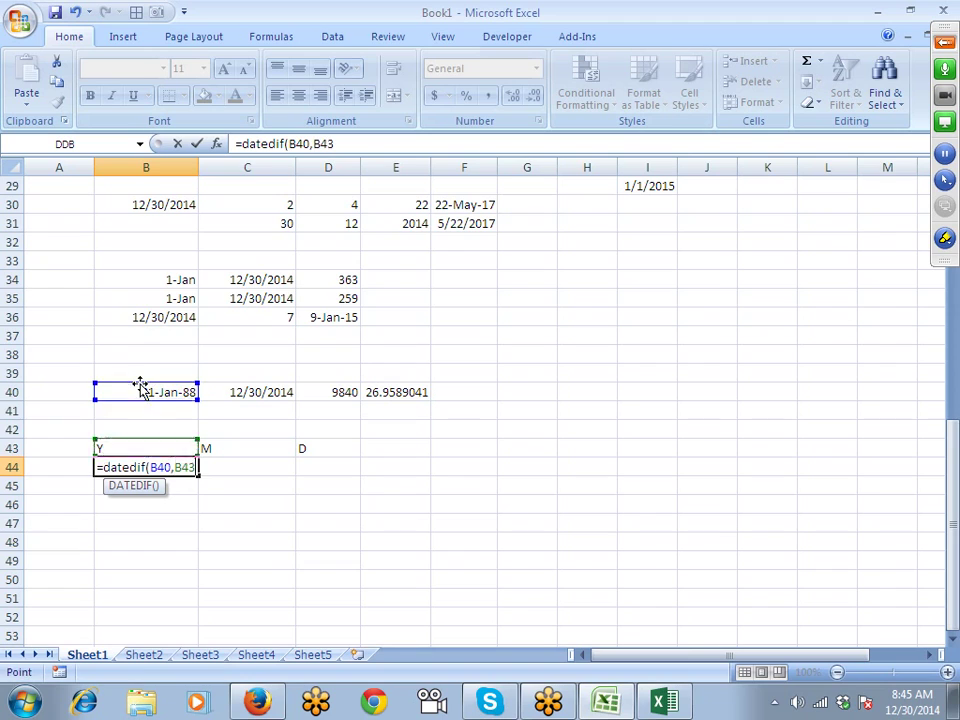
key("Right")
key("Up")
key("Up")
key("Up")
type(",")
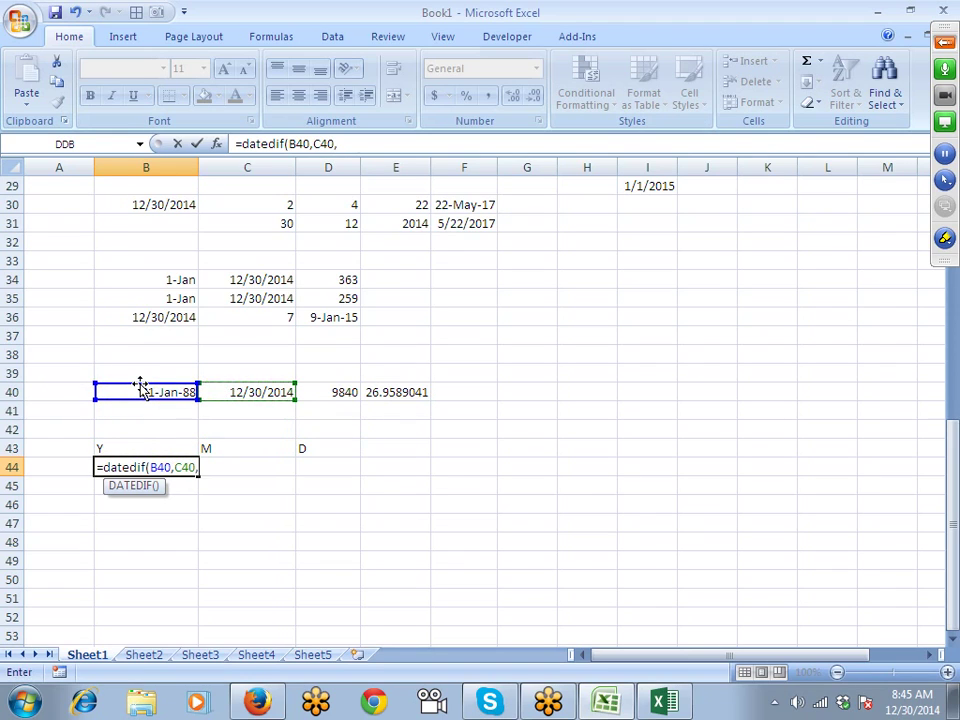
type("\"y\"")
key("Return")
key("Up")
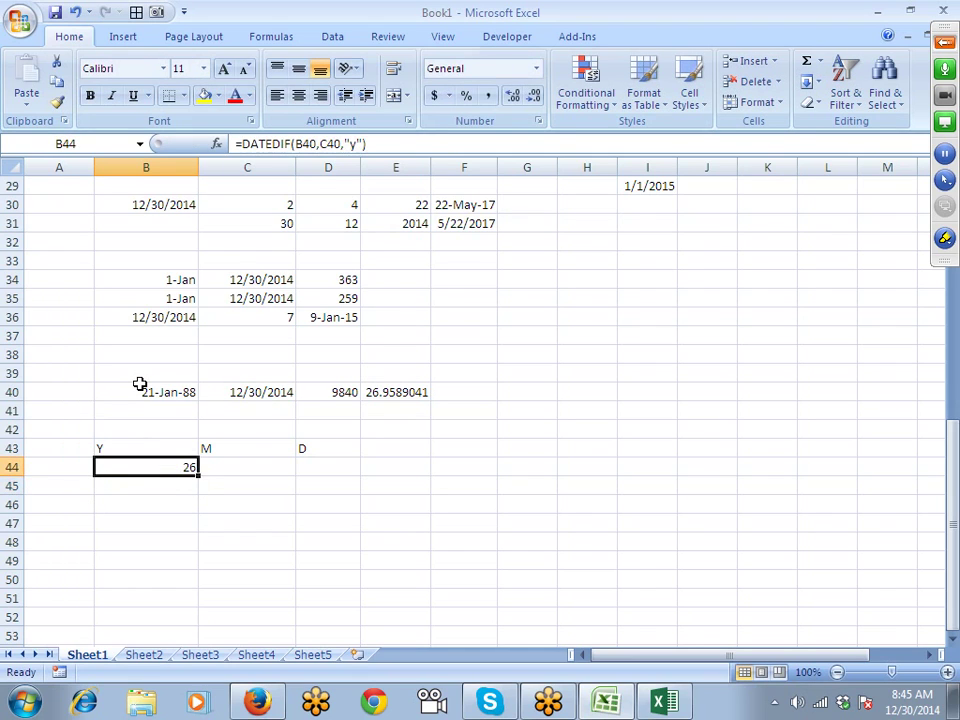
Calculate the total months under the M heading by entering =DATEDIF(B40,C40,"m") in C44
key("Right")
type("=")
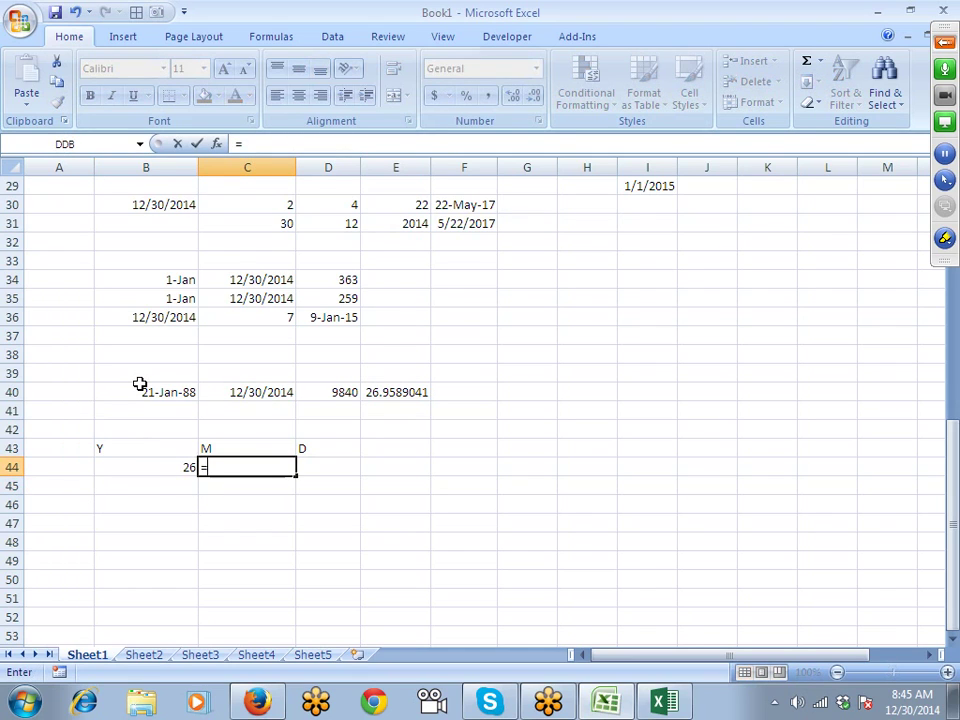
type("dated")
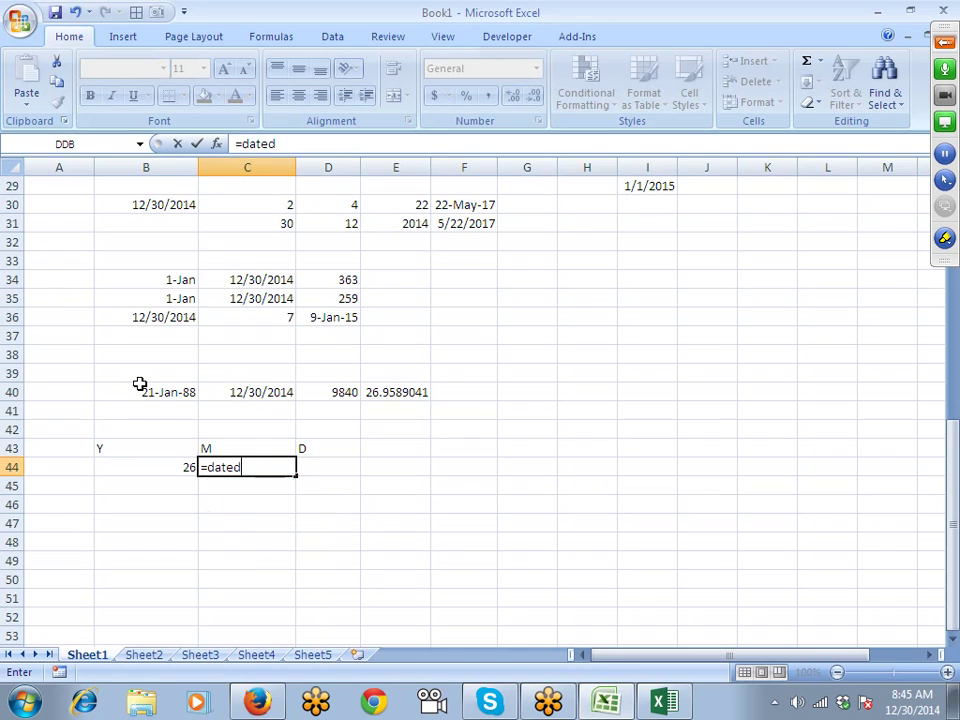
type("if(")
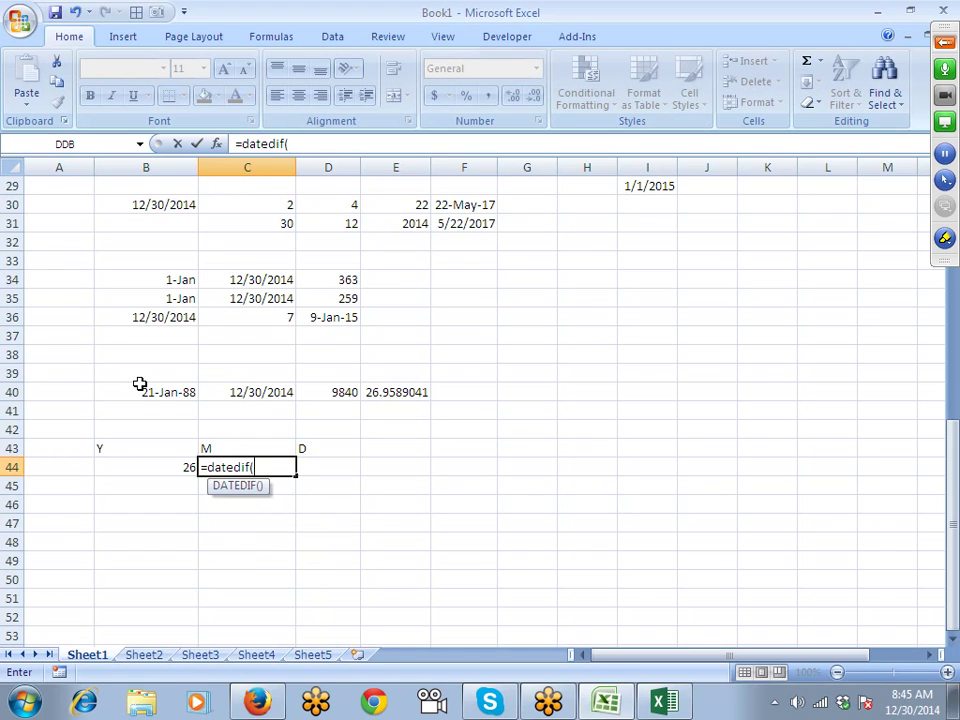
key("Up")
key("Left")
key("Up")
key("Up")
key("Up")
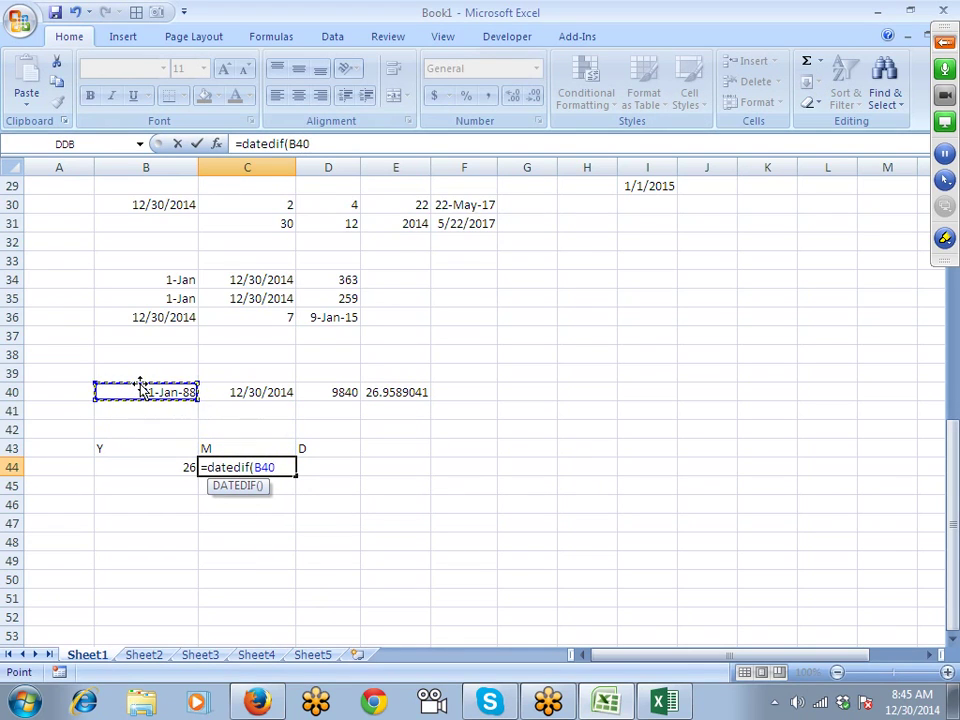
type(",")
key("Up")
key("Up")
key("Up")
key("Up")
type(",")
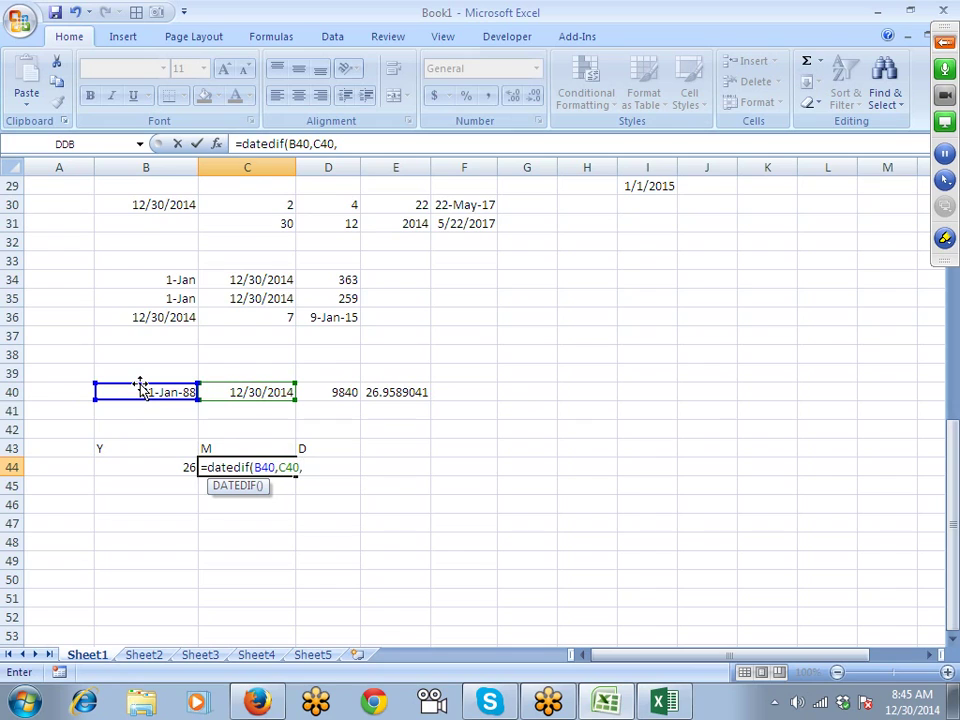
type("\"m\"")
key("ctrl+Return")
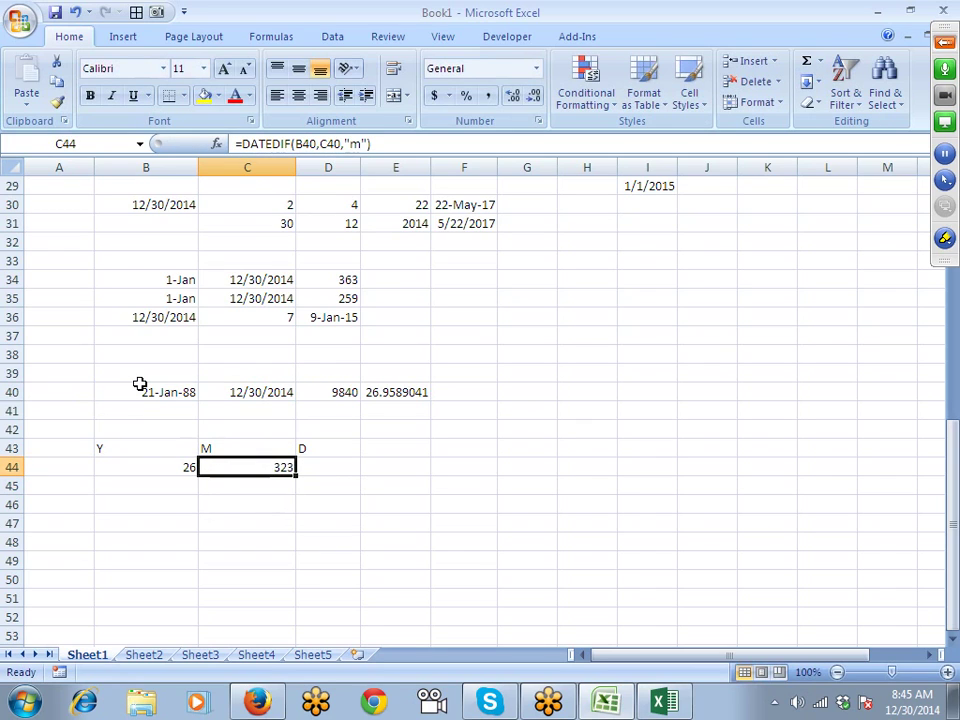
Change the DATEDIF unit in C44 to "ym" to count only the months beyond the full years
key("F2")
key("Left")
key("Left")
key("Left")
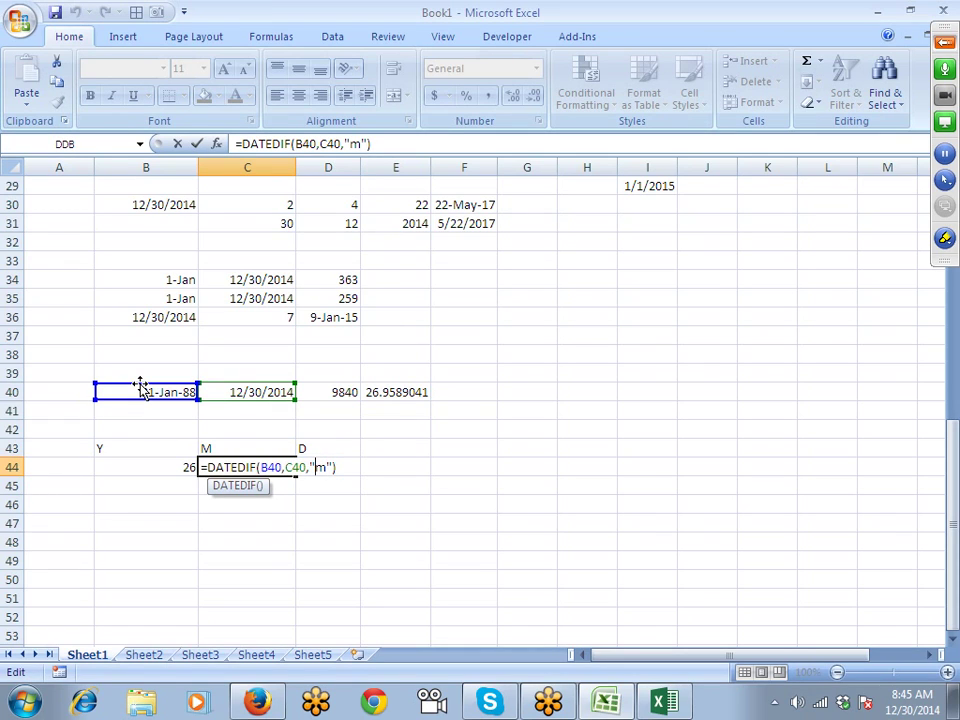
type("y")
key("Return")
key("Up")
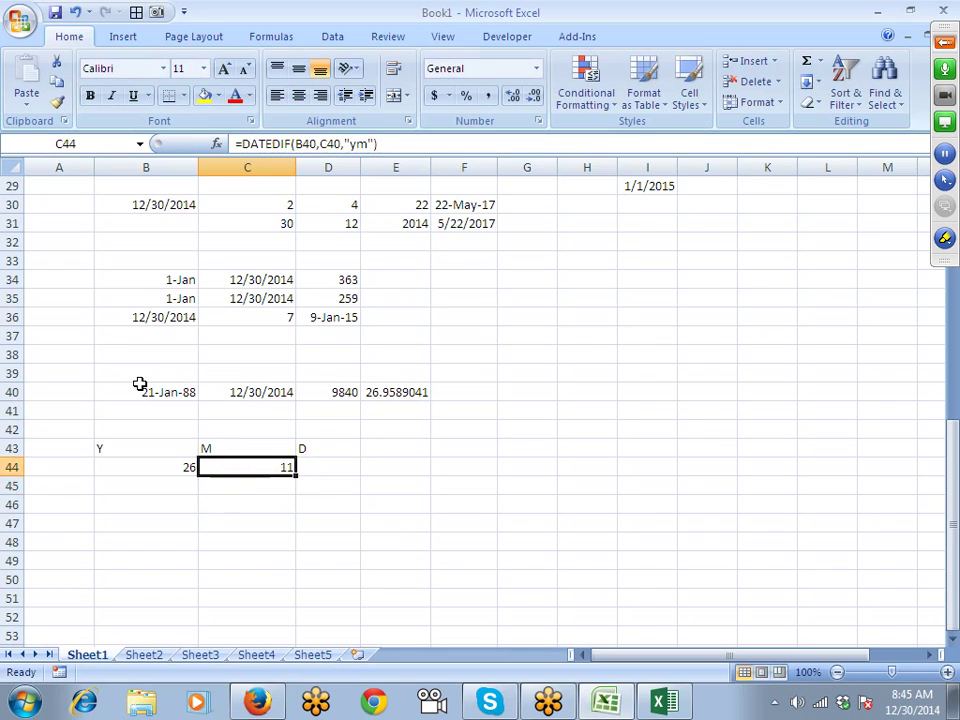
key("Left")
key("Right")
key("Left")
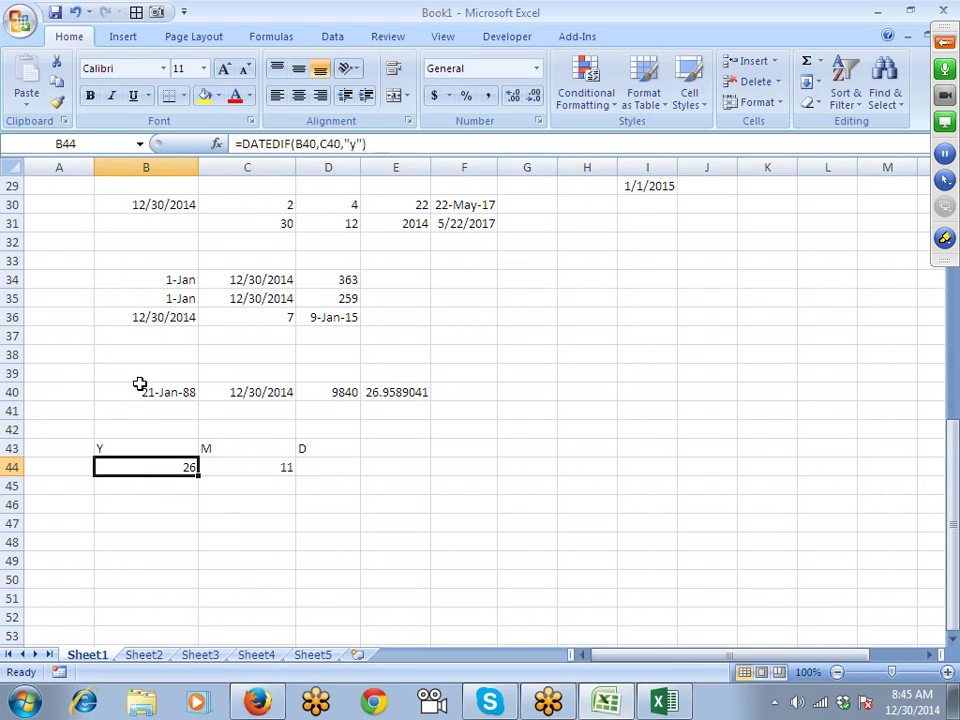
key("Right")
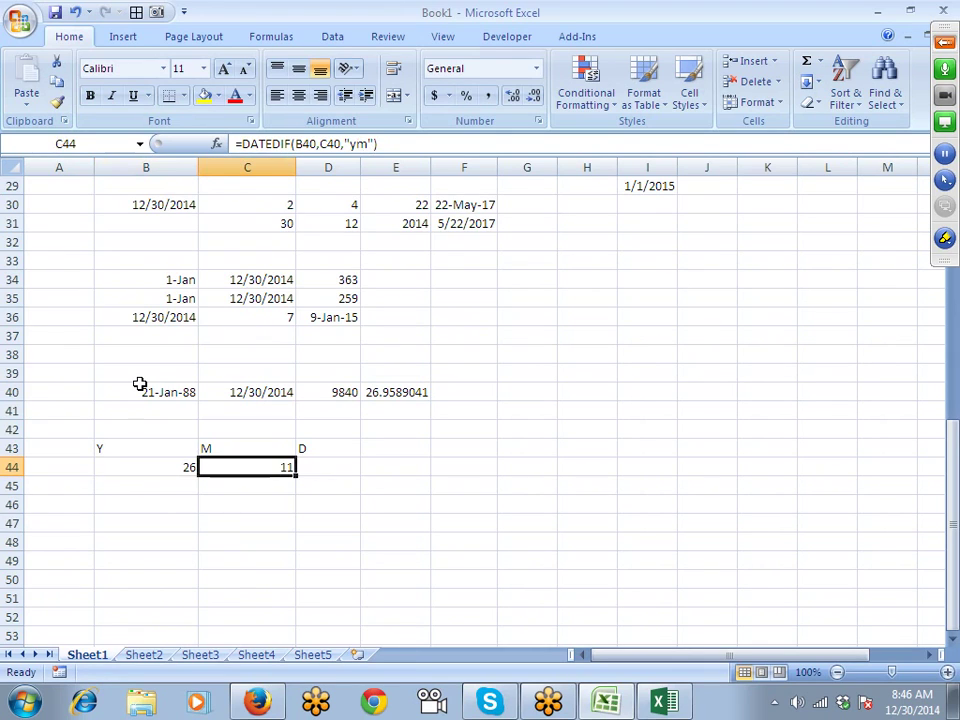
Calculate the remaining days under the D heading by entering =DATEDIF(B40,C40,"md") in D44
key("Right")
type("=")
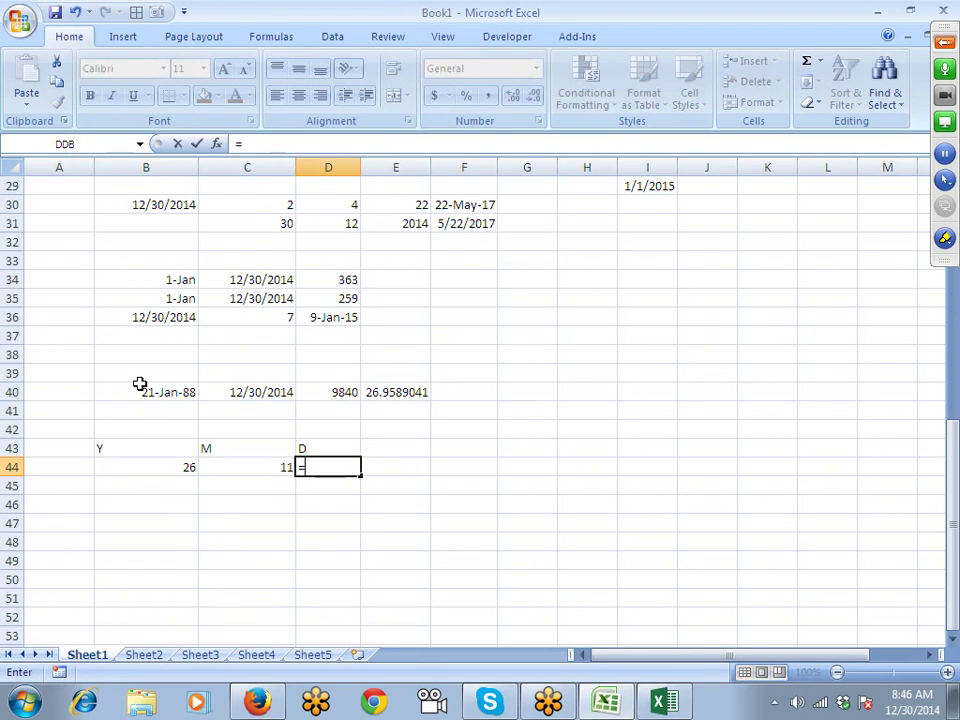
type("dated")
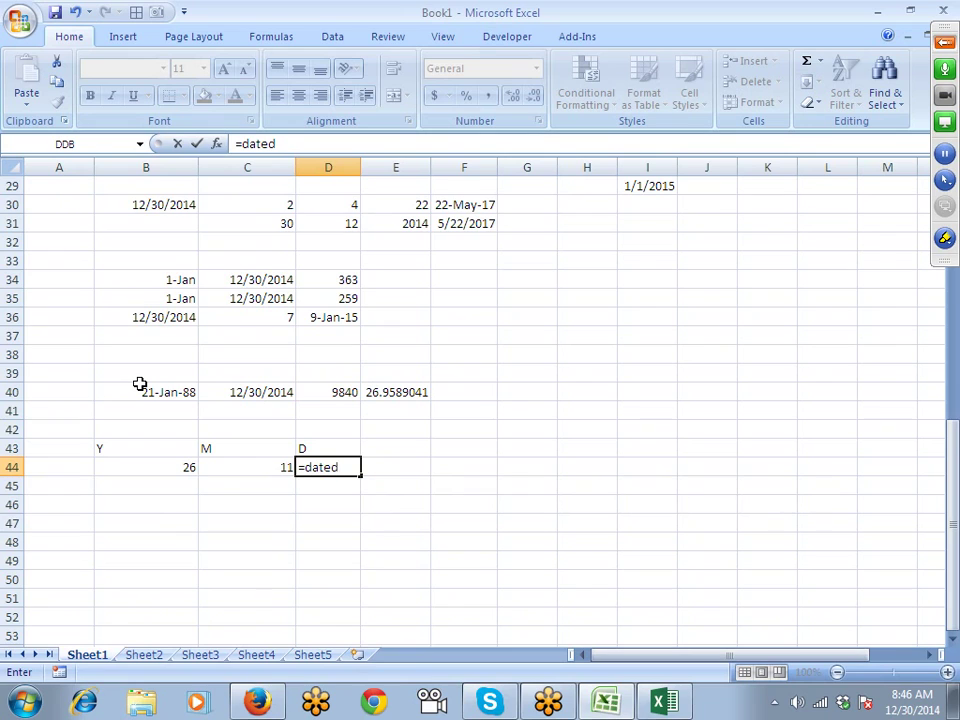
type("if(")
key("Up")
key("Up")
key("Up")
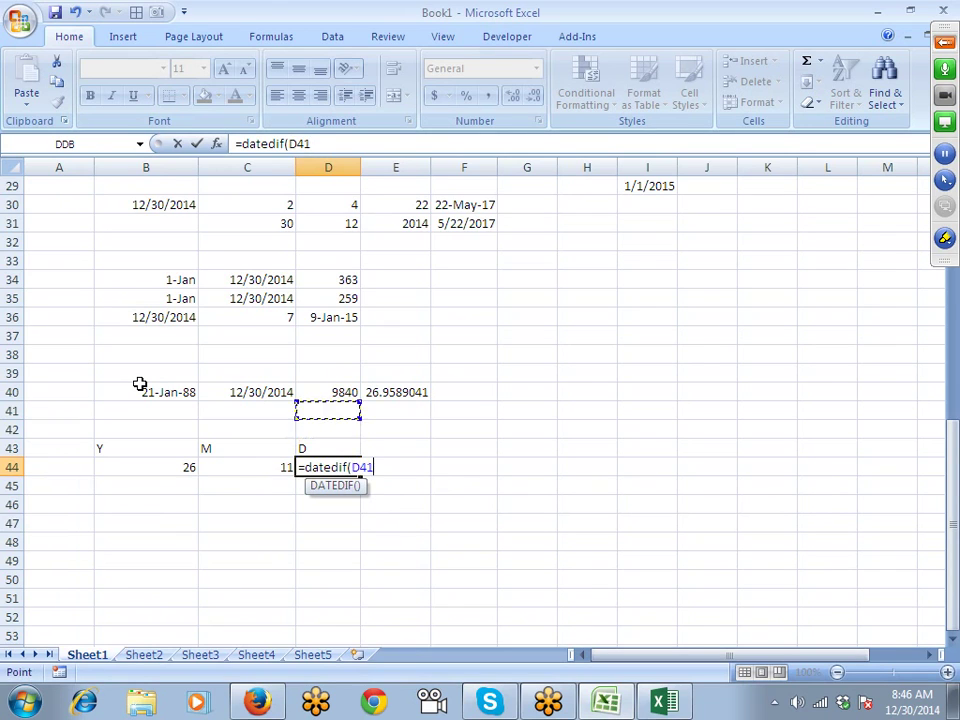
key("Left")
key("Left")
key("Up")
type(",")
key("Up")
key("Up")
key("Up")
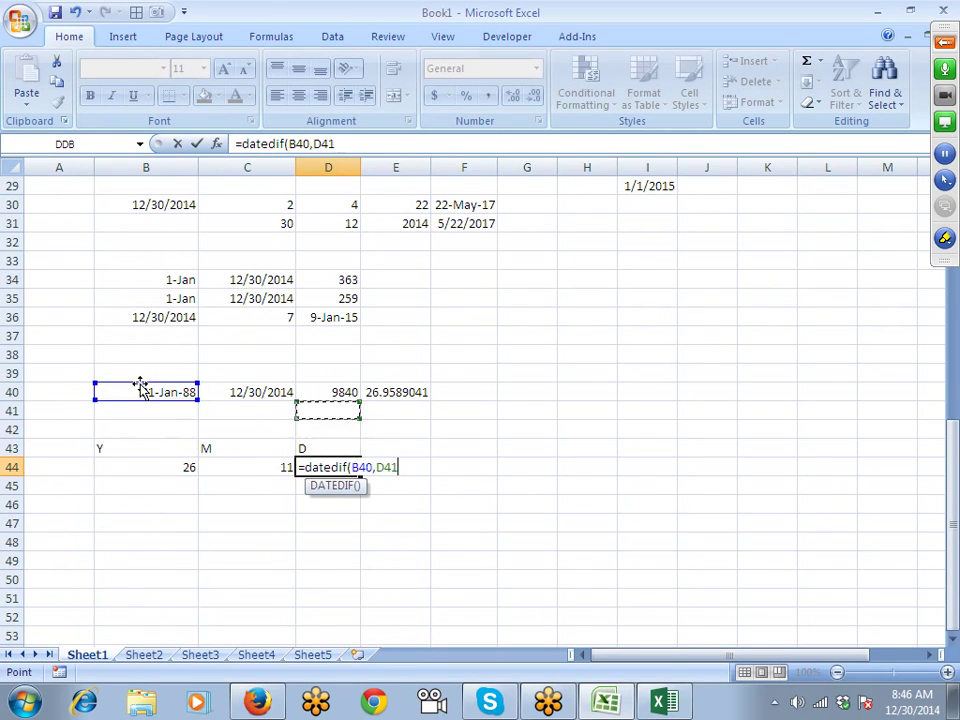
key("Left")
key("Up")
type(",")
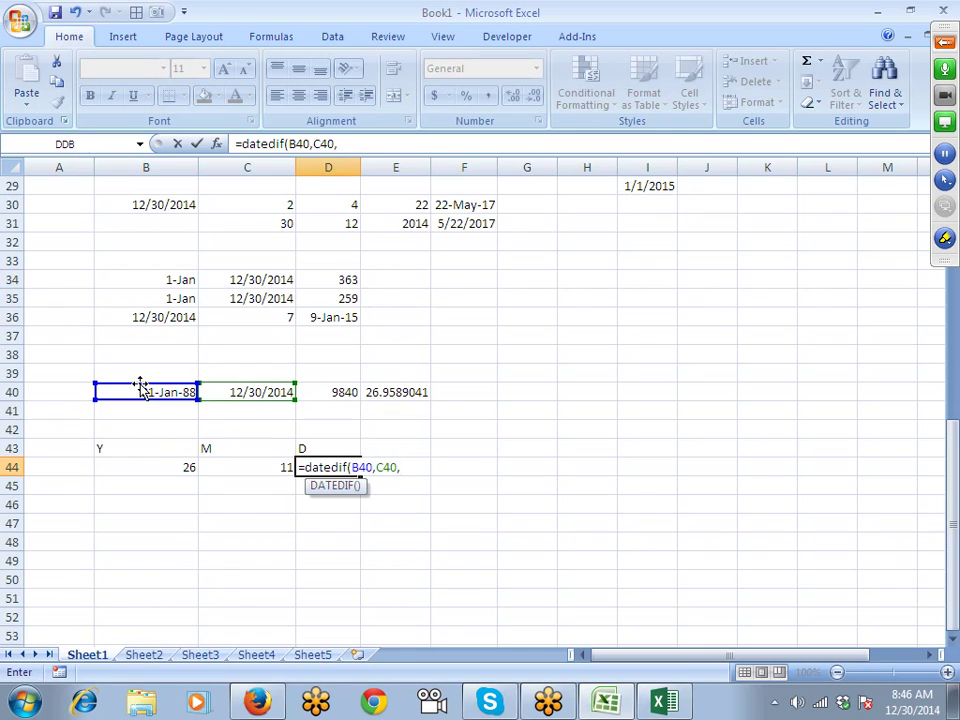
type("\"md\")")
key("Return")
Review the DATEDIF formulas in B44, C44 and D44 and the earlier date and time examples on the sheet
key("Up")
key("Left")
key("Left")
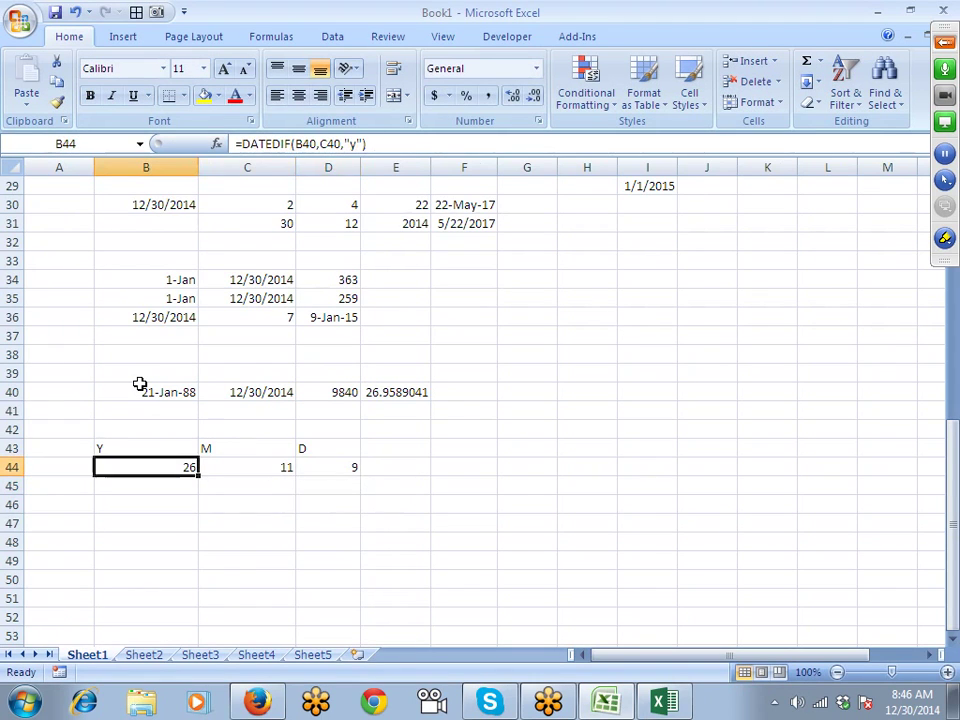
key("Right")
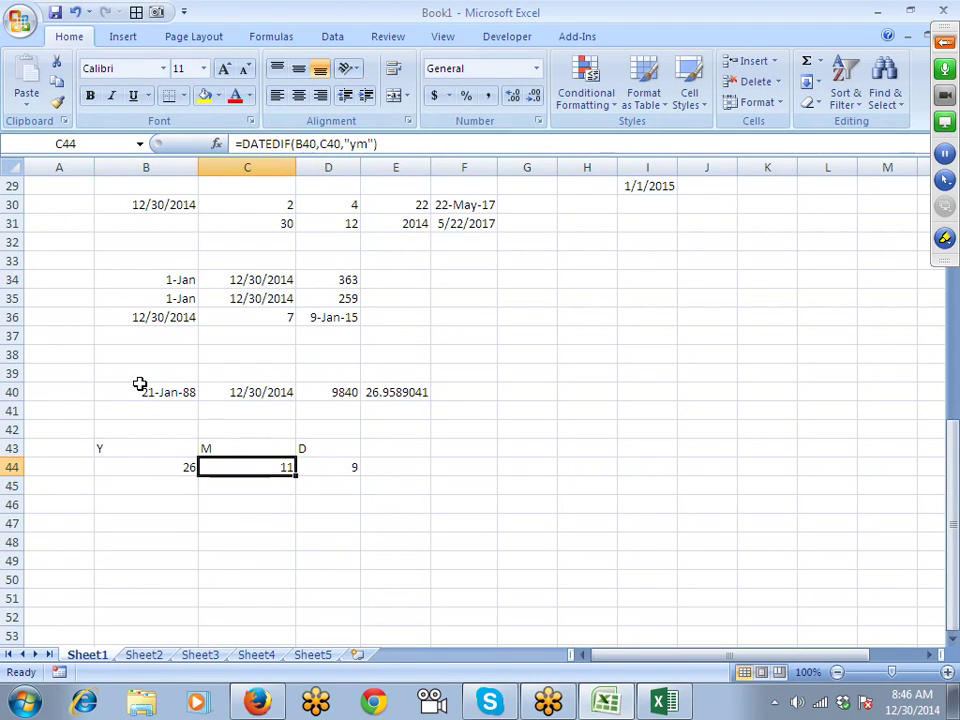
key("Right")
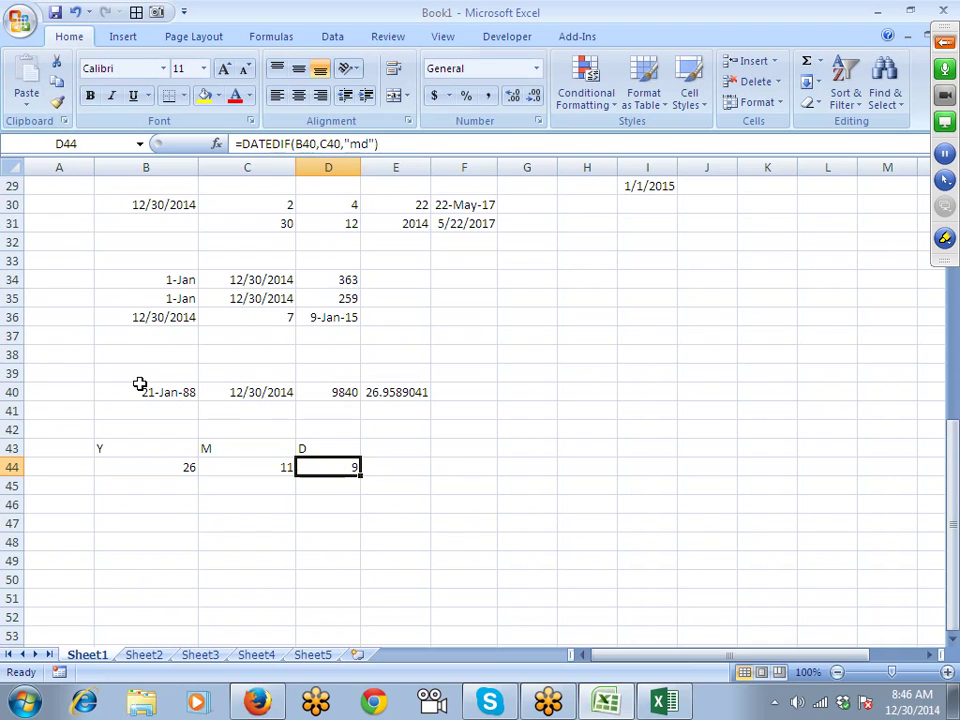
scroll(182, 375, "up", 9)
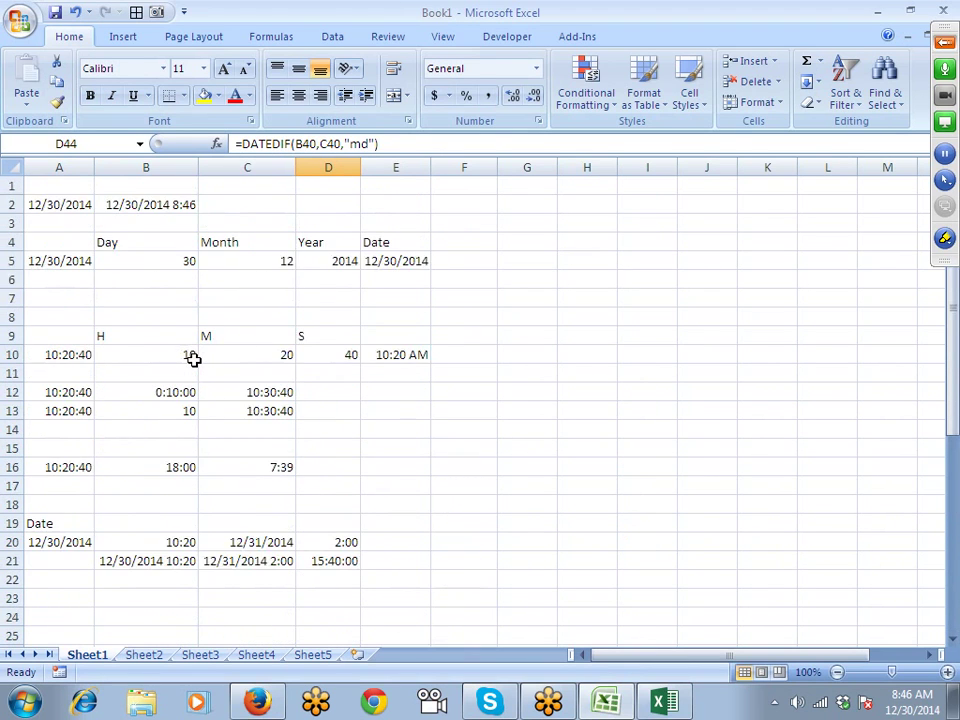
scroll(193, 359, "down", 6)
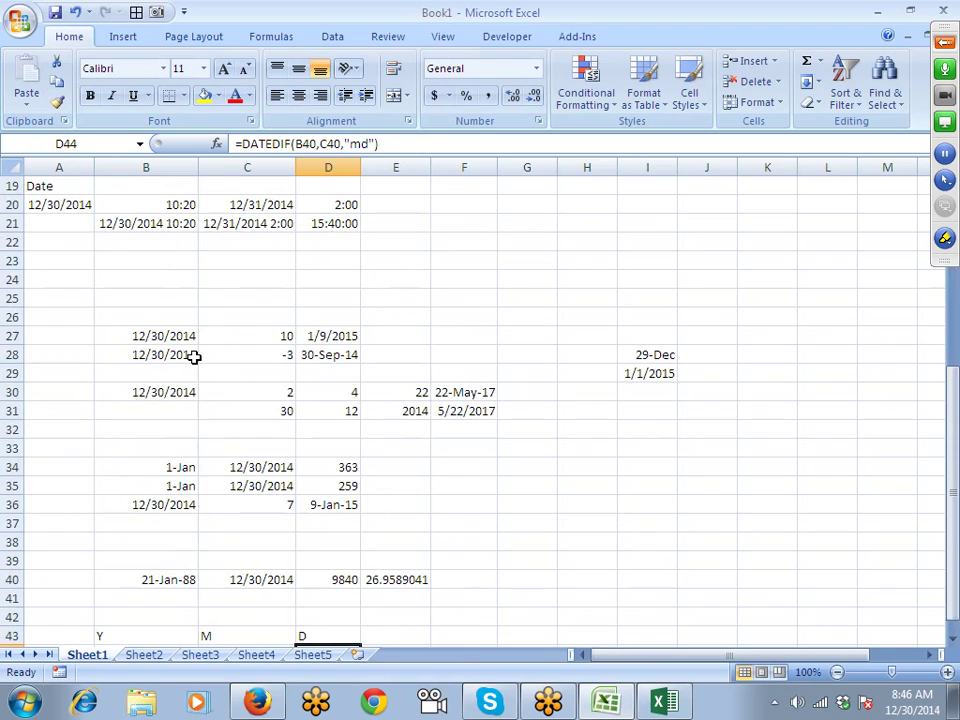
key("F8")
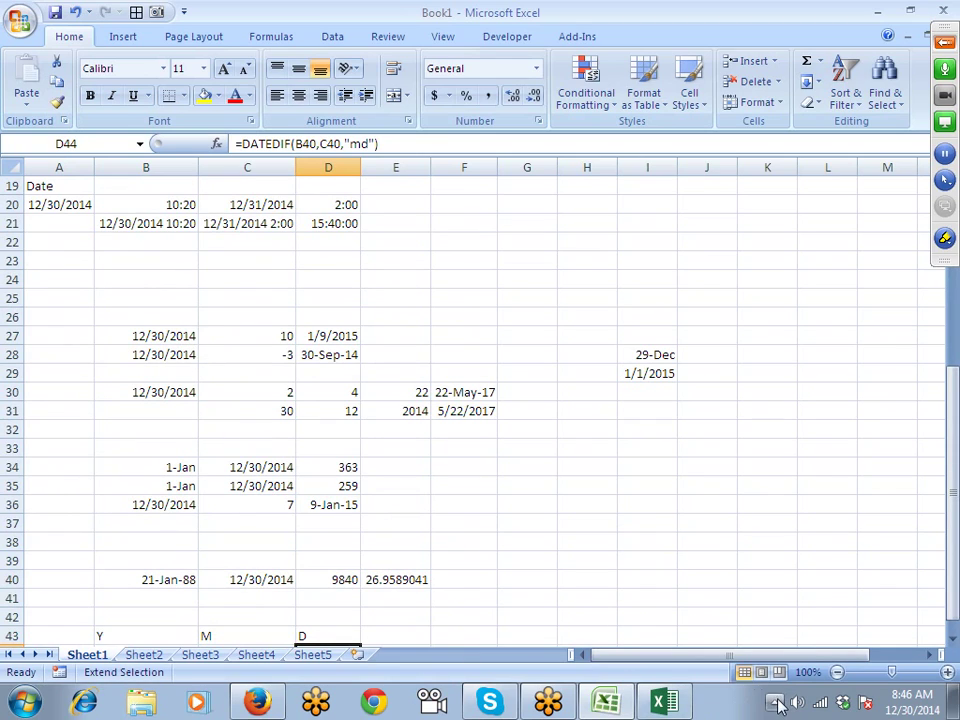